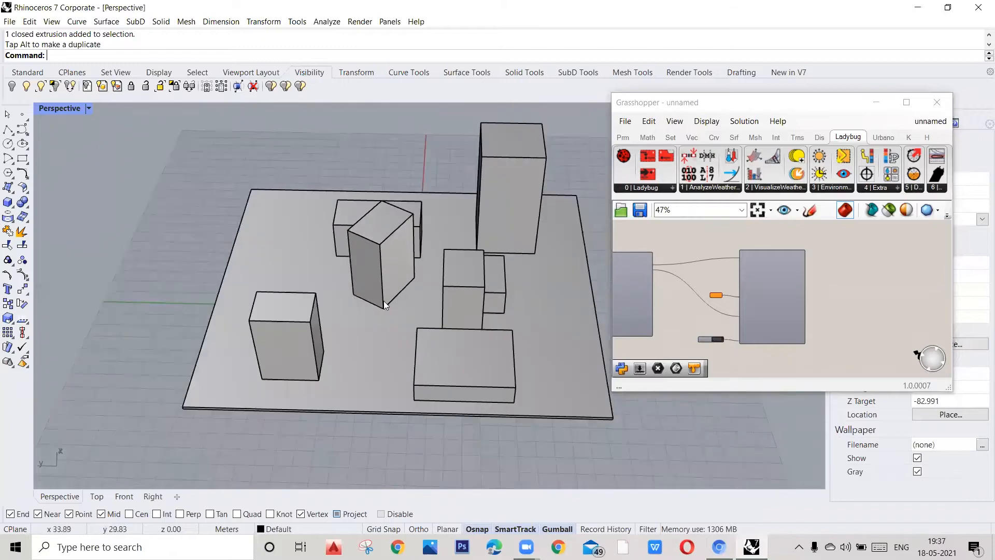
# Examine the building massing model on its site slab from several angles and distances.
pyautogui.scroll(2, 396, 298)
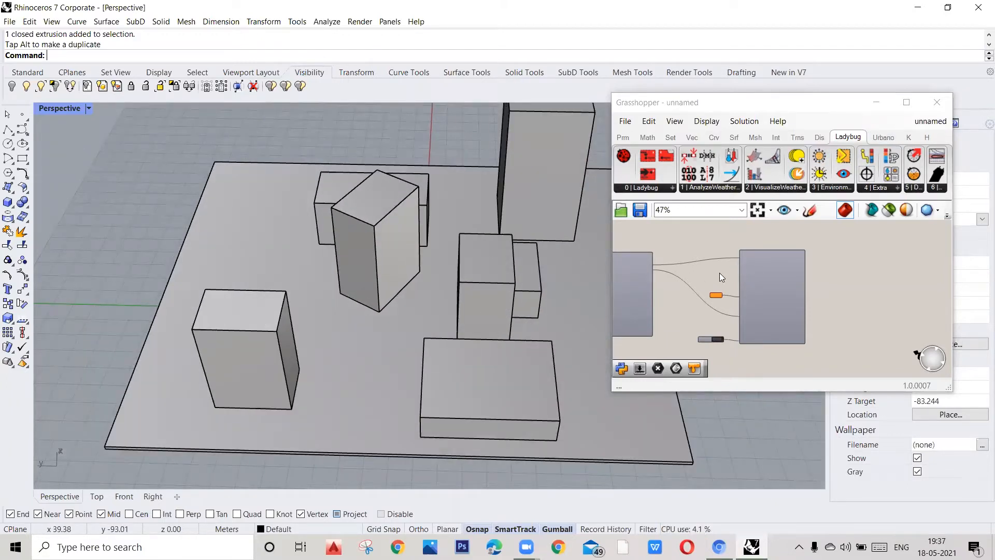
pyautogui.scroll(-3, 350, 252)
pyautogui.scroll(3, 376, 259)
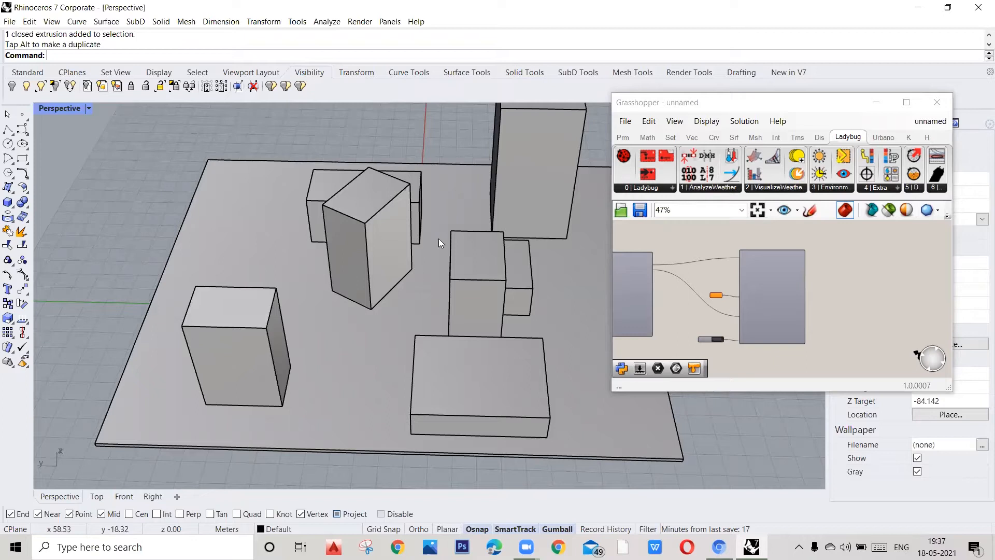
pyautogui.scroll(-2, 389, 280)
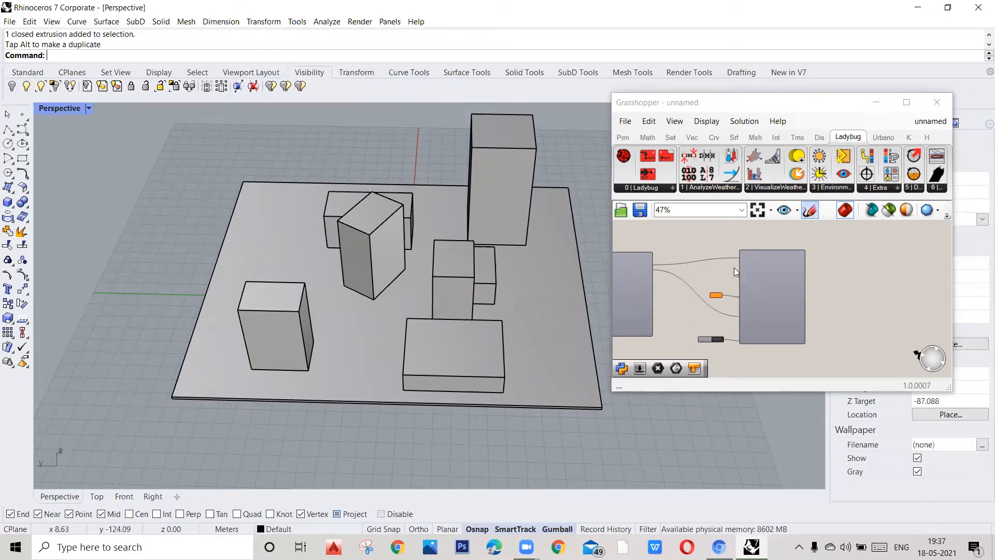
pyautogui.keyDown('shift'); pyautogui.moveTo(333, 269); pyautogui.dragTo(325, 270, button='right'); pyautogui.keyUp('shift')
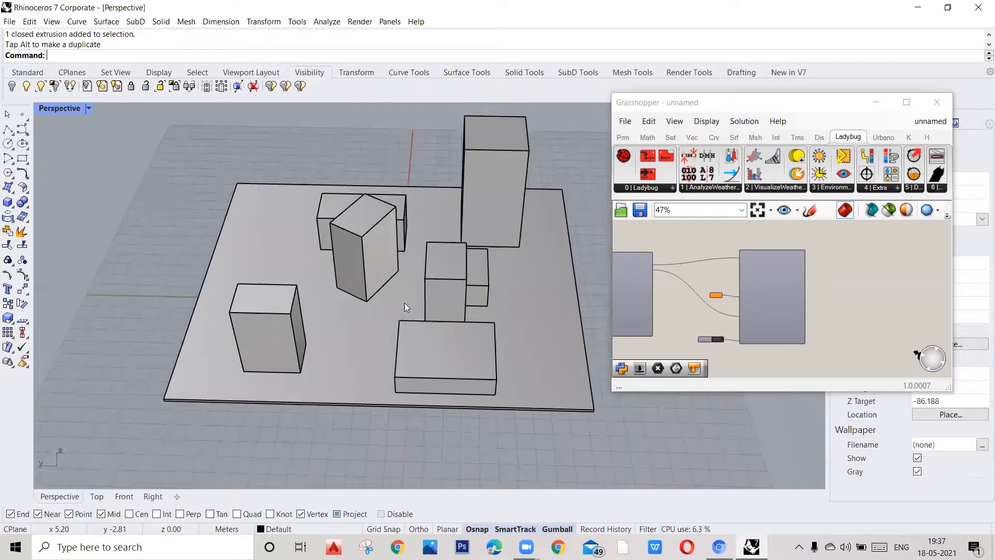
pyautogui.moveTo(437, 346); pyautogui.dragTo(429, 316, button='right')
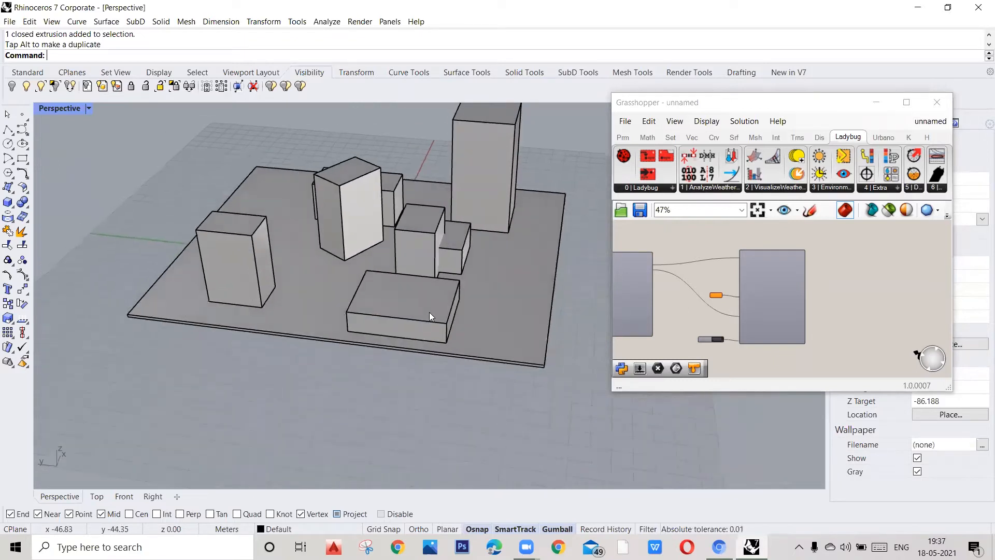
pyautogui.scroll(-2, 354, 231)
pyautogui.scroll(5, 418, 232)
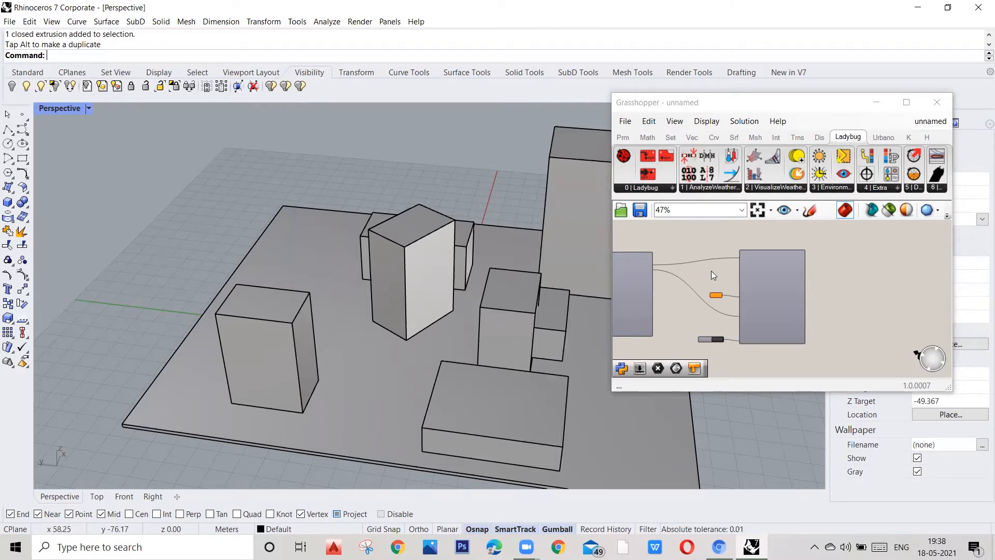
pyautogui.scroll(-1, 711, 271)
pyautogui.scroll(-5, 260, 262)
pyautogui.scroll(6, 356, 283)
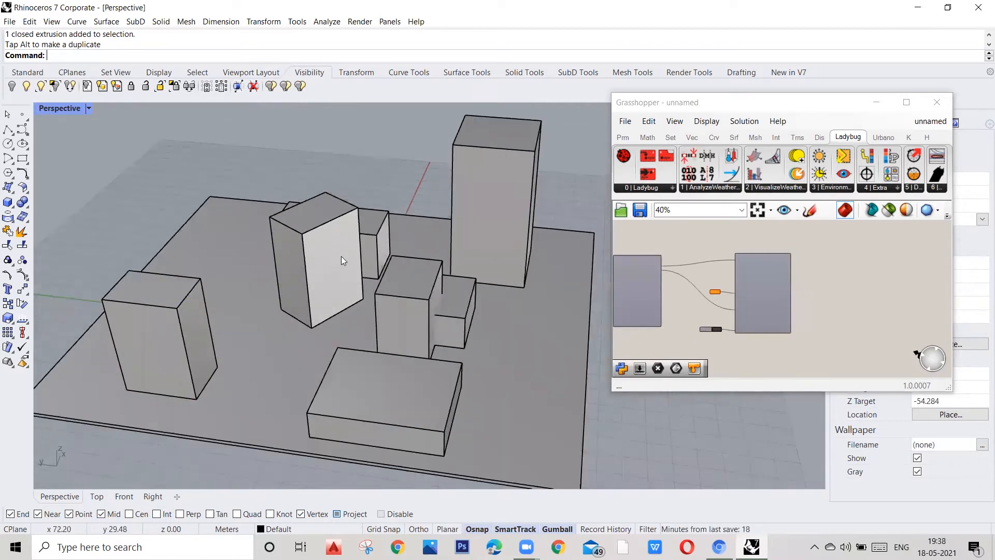
pyautogui.scroll(-2, 445, 317)
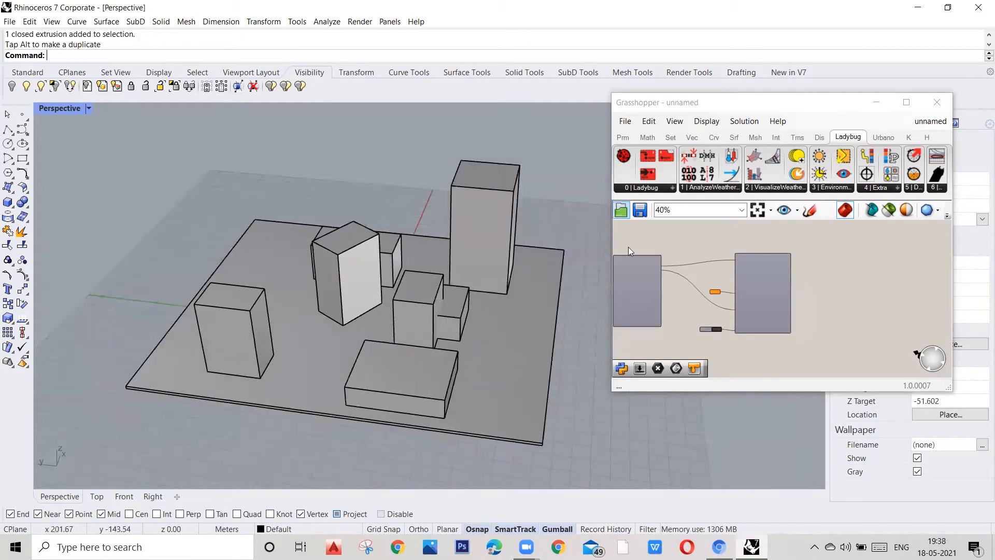
pyautogui.scroll(2, 367, 235)
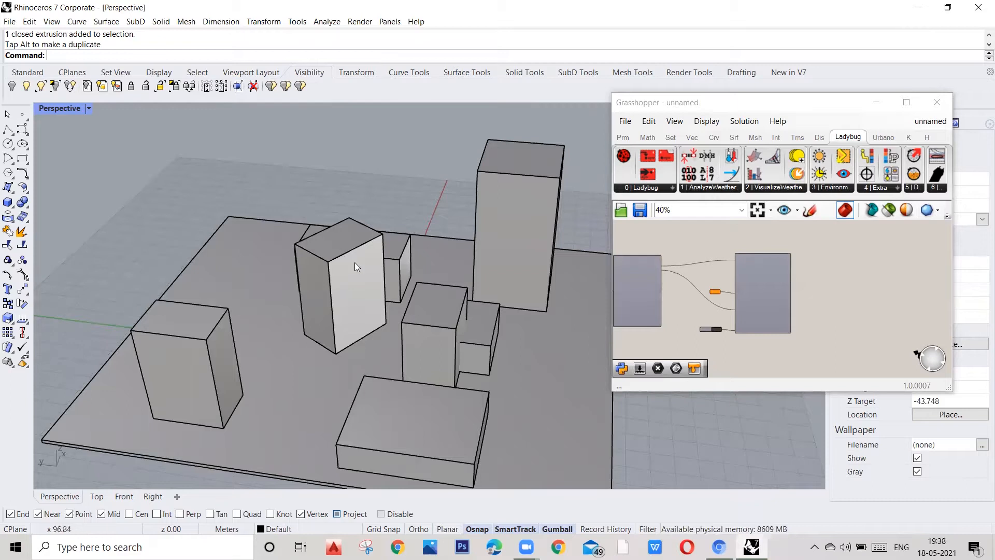
pyautogui.scroll(-3, 337, 262)
pyautogui.scroll(3, 311, 268)
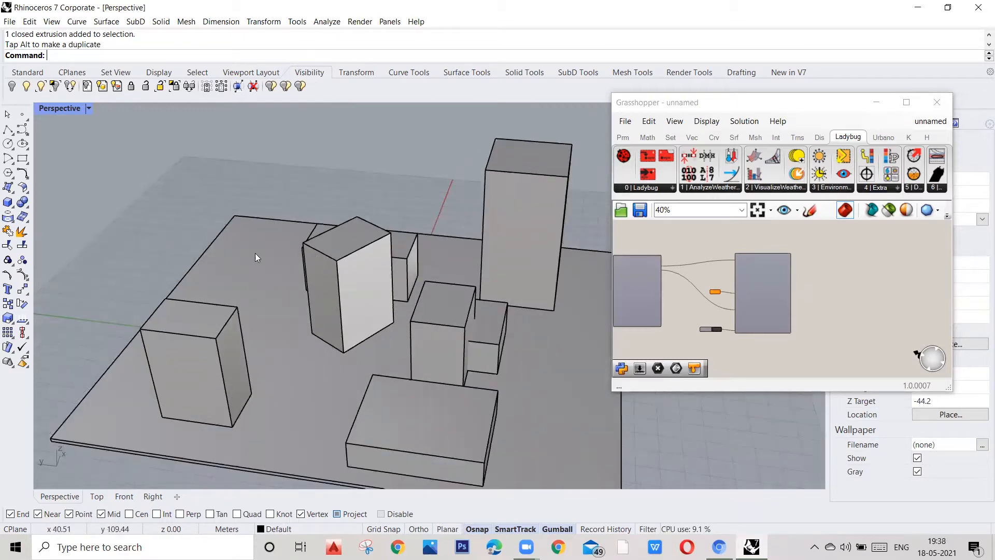
pyautogui.scroll(-4, 238, 264)
pyautogui.scroll(7, 321, 292)
pyautogui.moveTo(306, 323)
pyautogui.mouseDown(button='right')
pyautogui.moveTo(306, 314)
pyautogui.moveTo(295, 318)
pyautogui.mouseUp(button='right')
pyautogui.scroll(-5, 306, 275)
pyautogui.scroll(3, 317, 280)
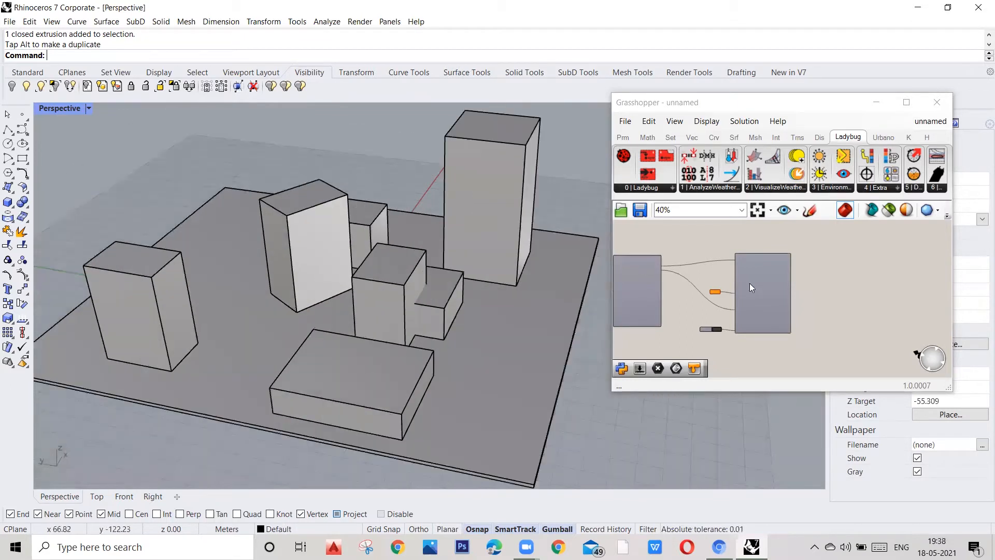
# Examine the Grasshopper definition from the weather file path through the EPW data component to the Ladybug SunPath component.
pyautogui.scroll(-1, 748, 274)
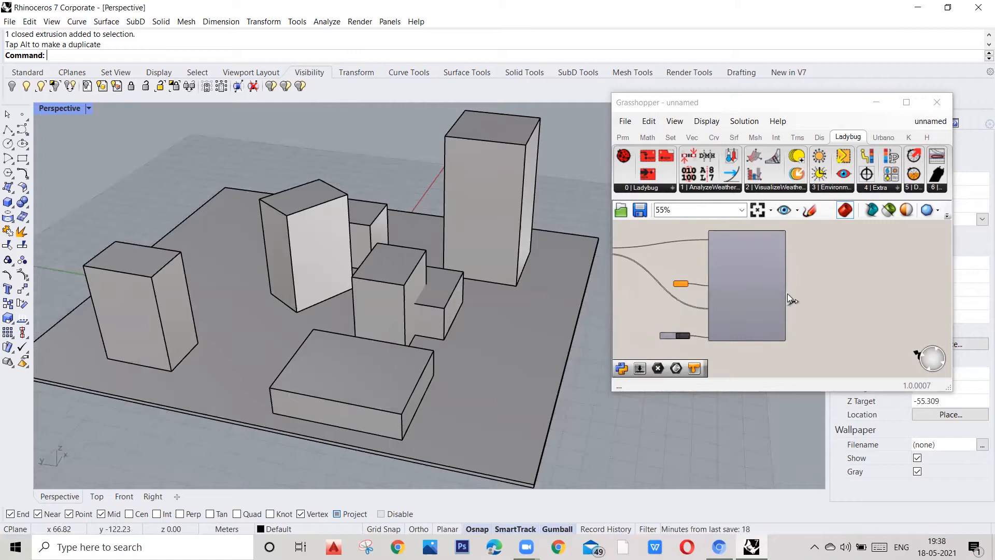
pyautogui.scroll(4, 638, 272)
pyautogui.scroll(-2, 698, 267)
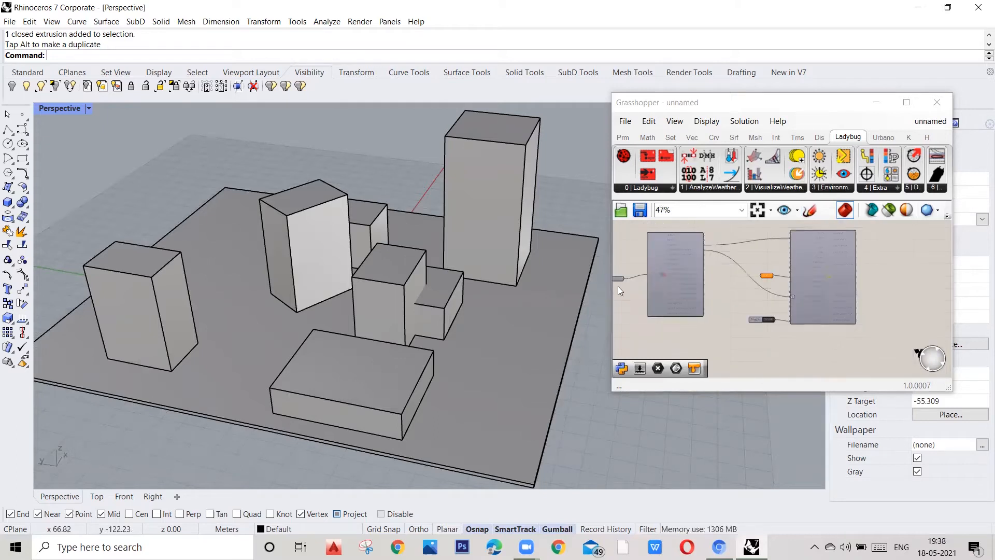
pyautogui.scroll(-4, 700, 262)
pyautogui.scroll(7, 679, 266)
pyautogui.scroll(-4, 697, 308)
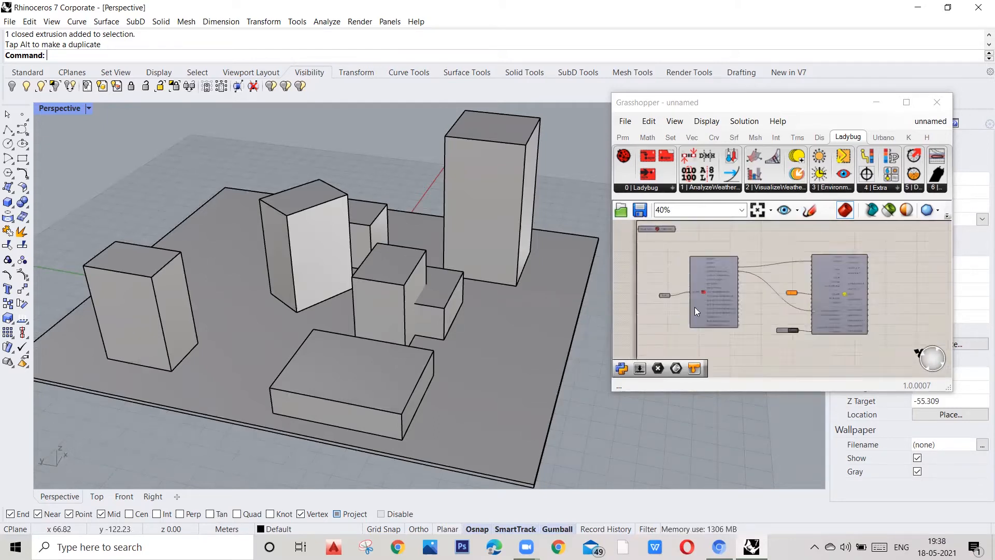
pyautogui.scroll(1, 673, 237)
pyautogui.scroll(1, 661, 232)
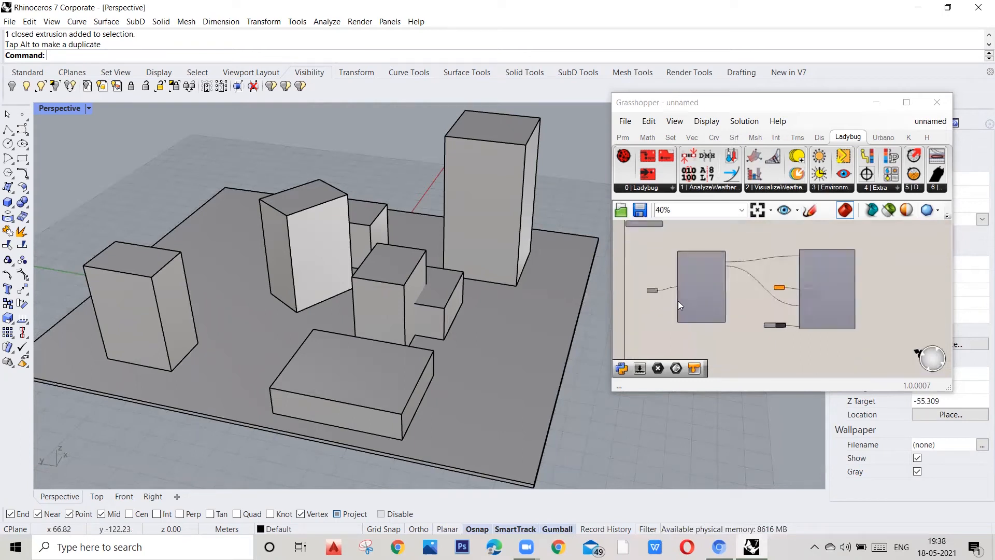
pyautogui.scroll(4, 722, 278)
pyautogui.scroll(-3, 718, 277)
pyautogui.scroll(2, 669, 290)
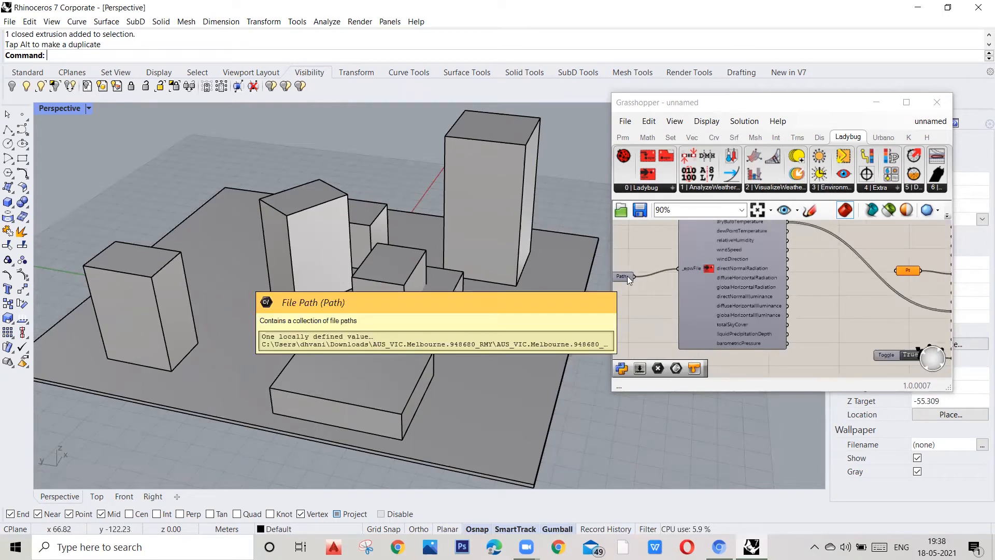
pyautogui.scroll(-3, 671, 284)
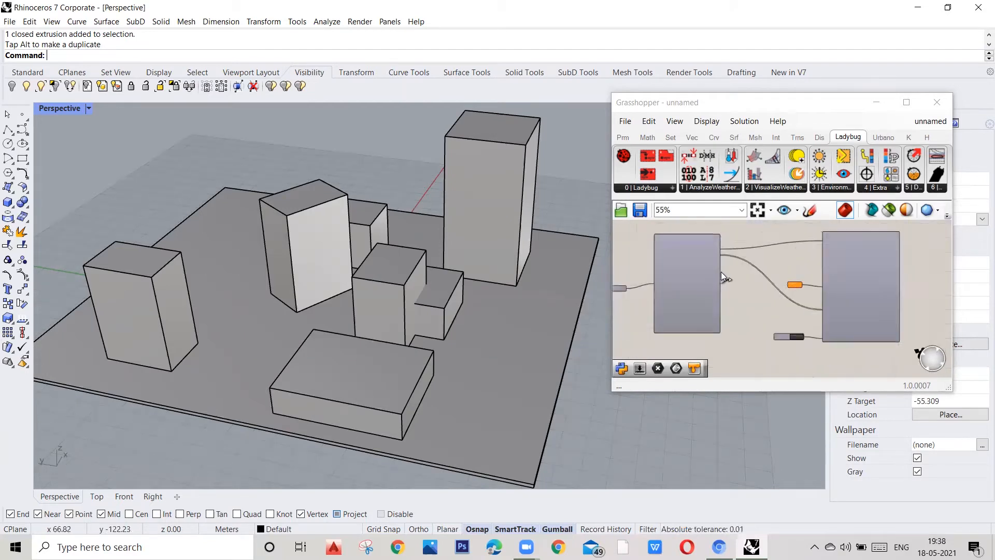
pyautogui.scroll(3, 645, 294)
pyautogui.scroll(-3, 817, 270)
pyautogui.scroll(3, 817, 269)
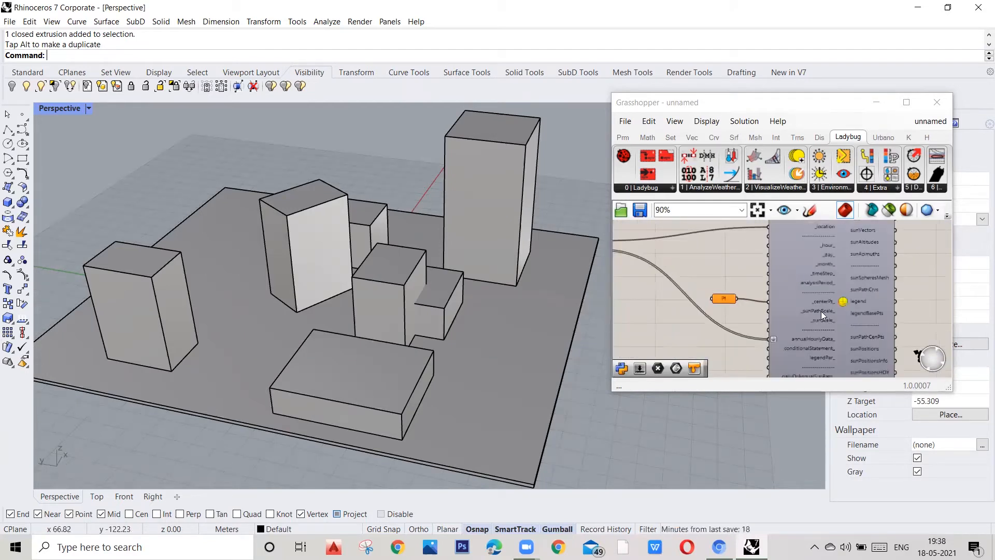
# Inspect the Ladybug SunPath component and its location, time and centre point inputs.
pyautogui.click(786, 269)
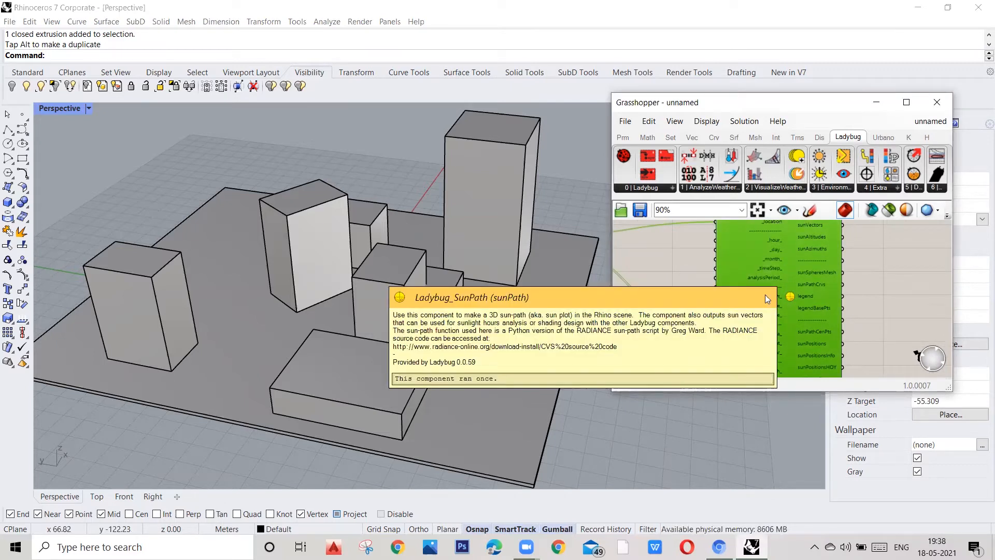
pyautogui.scroll(-3, 789, 289)
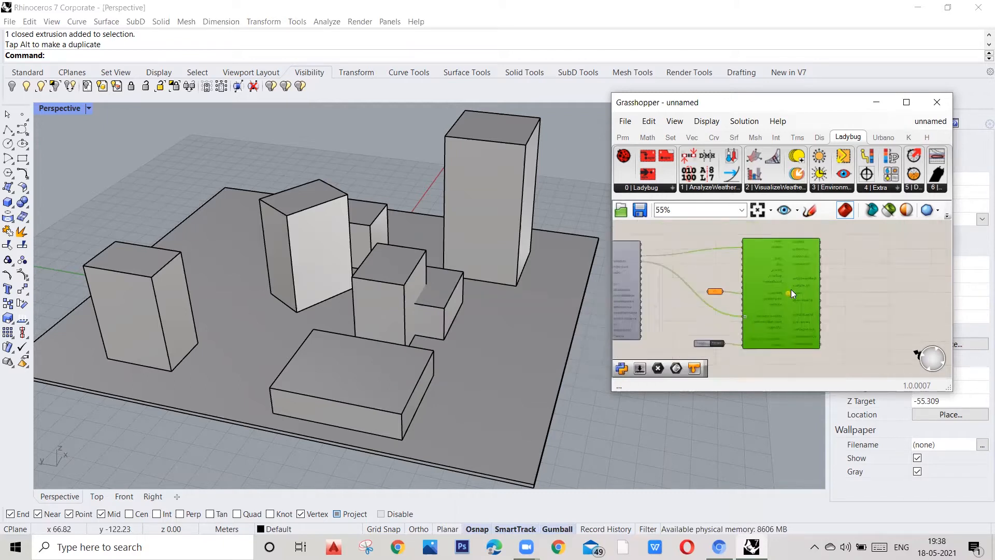
pyautogui.scroll(3, 626, 285)
pyautogui.scroll(-2, 653, 264)
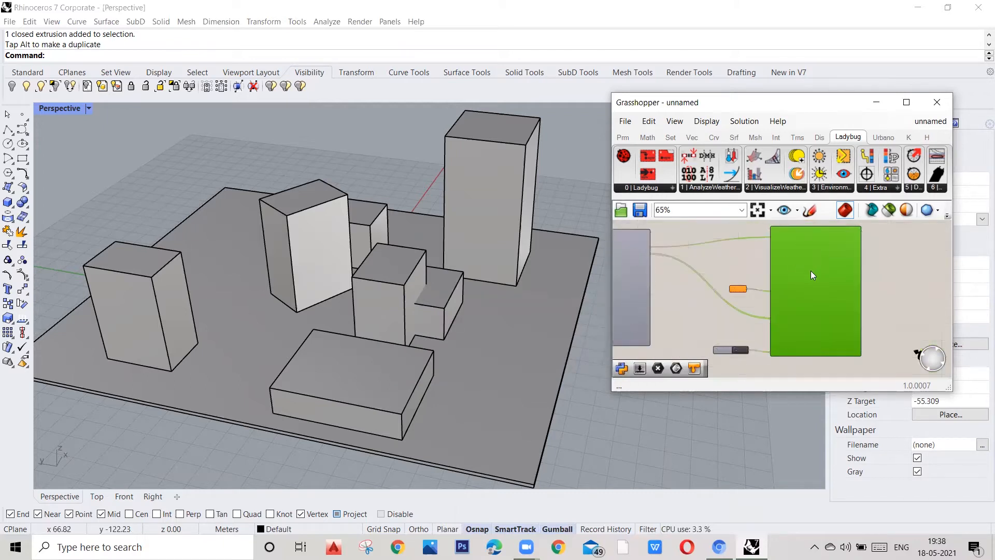
pyautogui.scroll(3, 810, 271)
pyautogui.scroll(-3, 802, 319)
pyautogui.scroll(3, 761, 293)
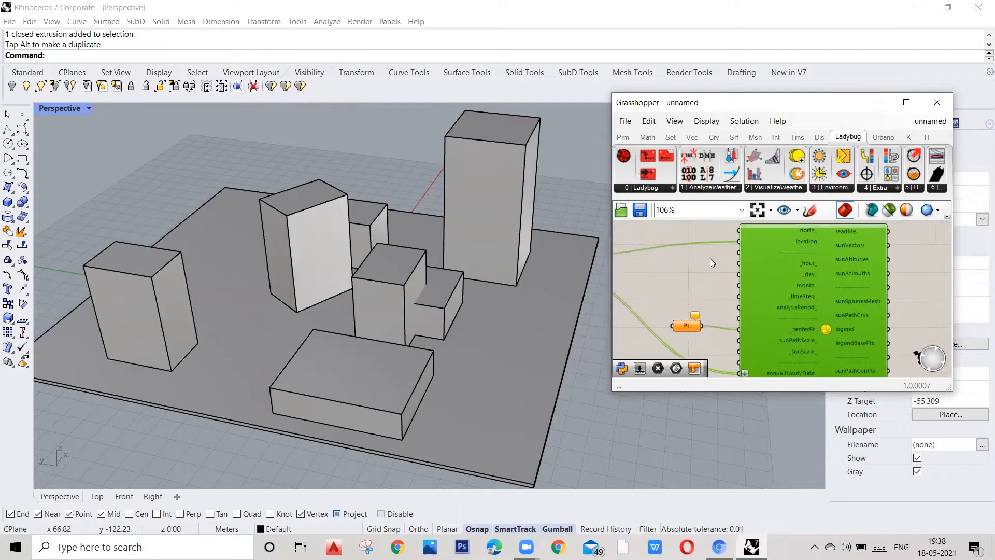
pyautogui.scroll(-3, 786, 236)
pyautogui.scroll(3, 801, 288)
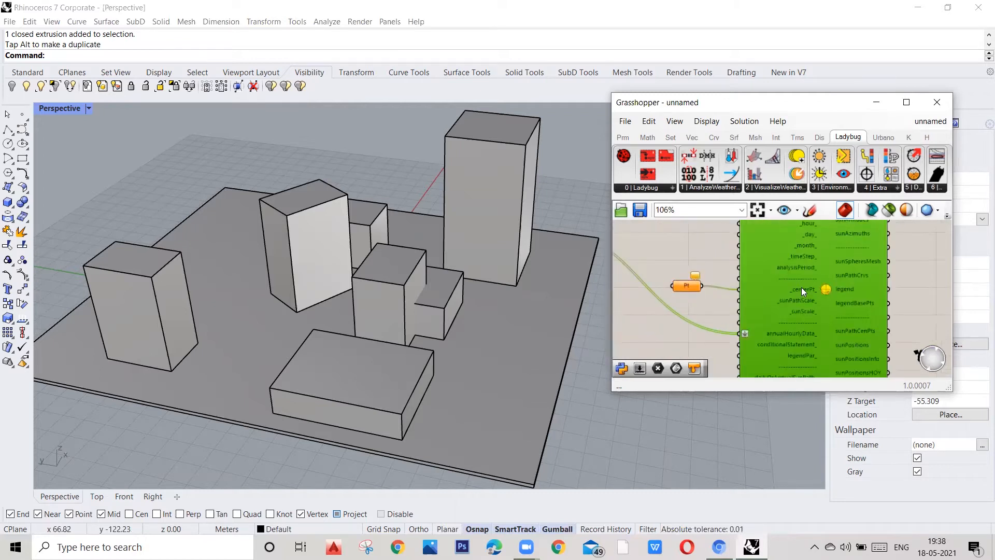
# Place a point object at the midpoint of the rotated tower's front base edge.
pyautogui.rightClick(685, 287)
pyautogui.click(726, 438)
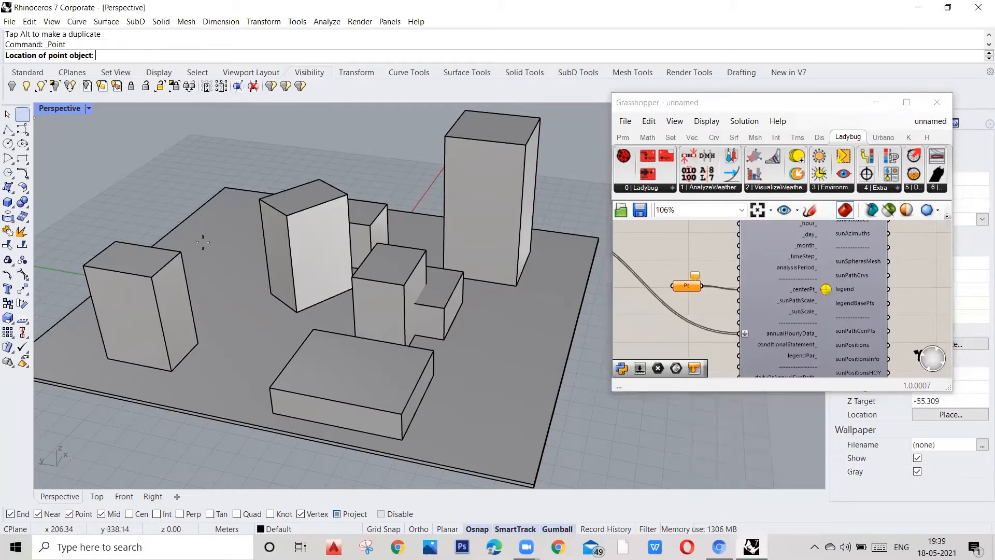
pyautogui.click(325, 299)
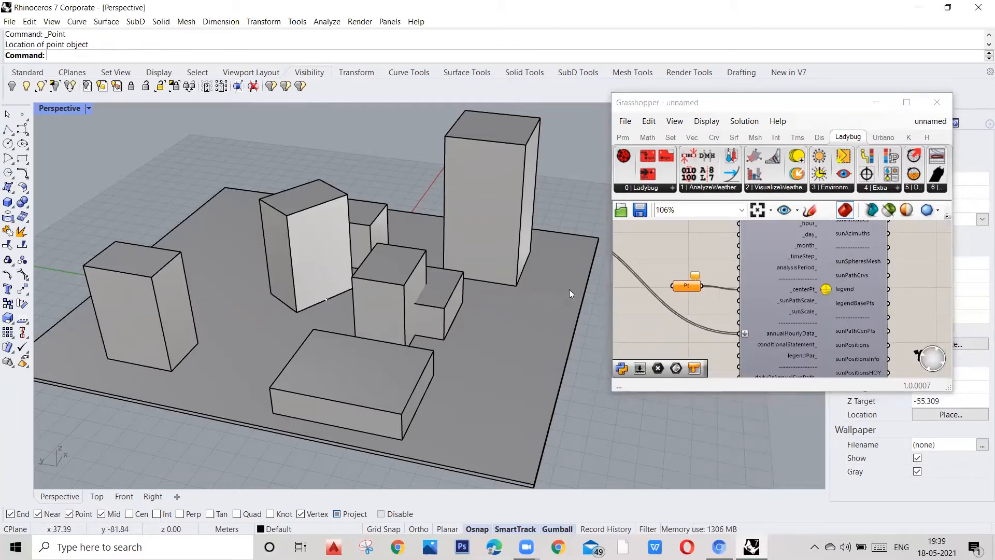
# Reference the point at the rotated tower's base in the Pt parameter that feeds SunPath's _centerPt_ input.
pyautogui.click(680, 287)
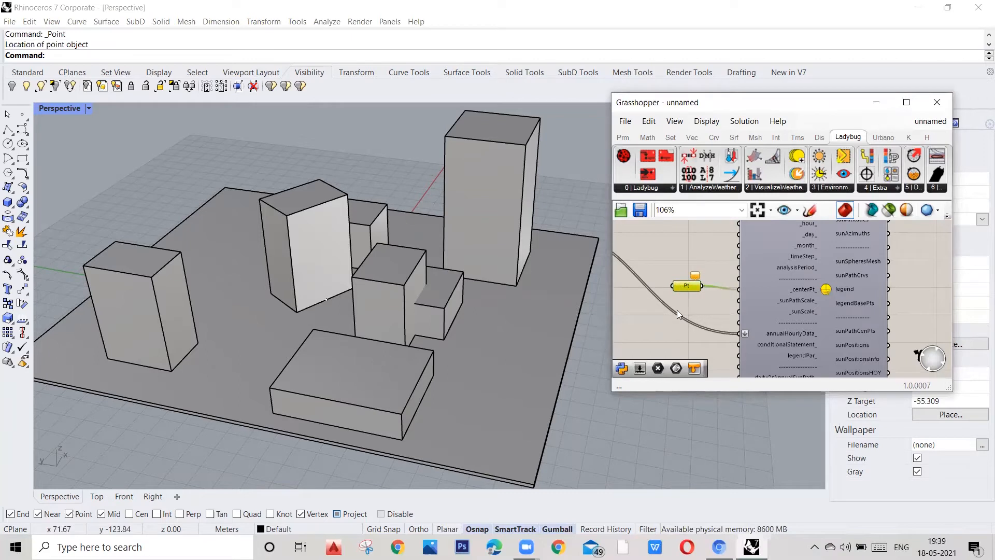
pyautogui.rightClick(693, 288)
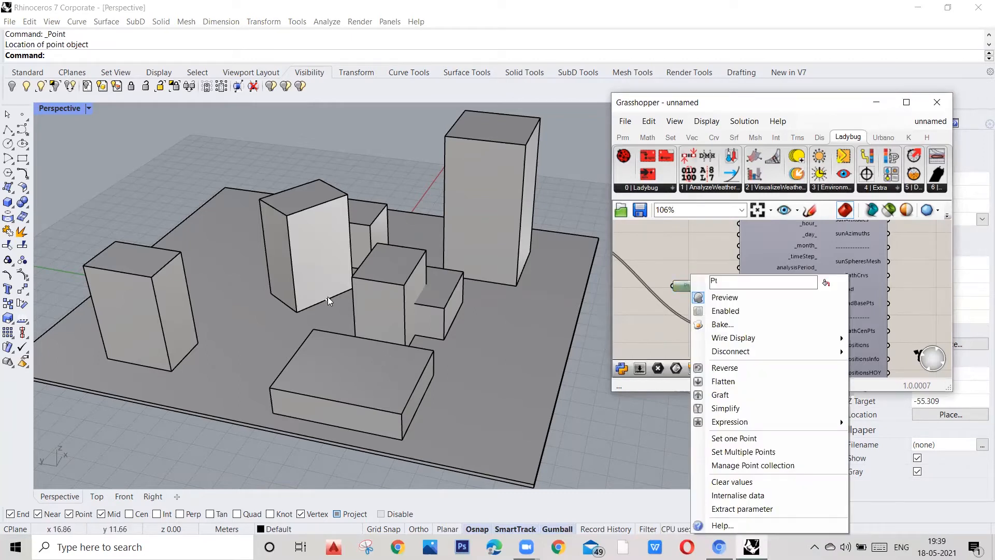
pyautogui.click(740, 440)
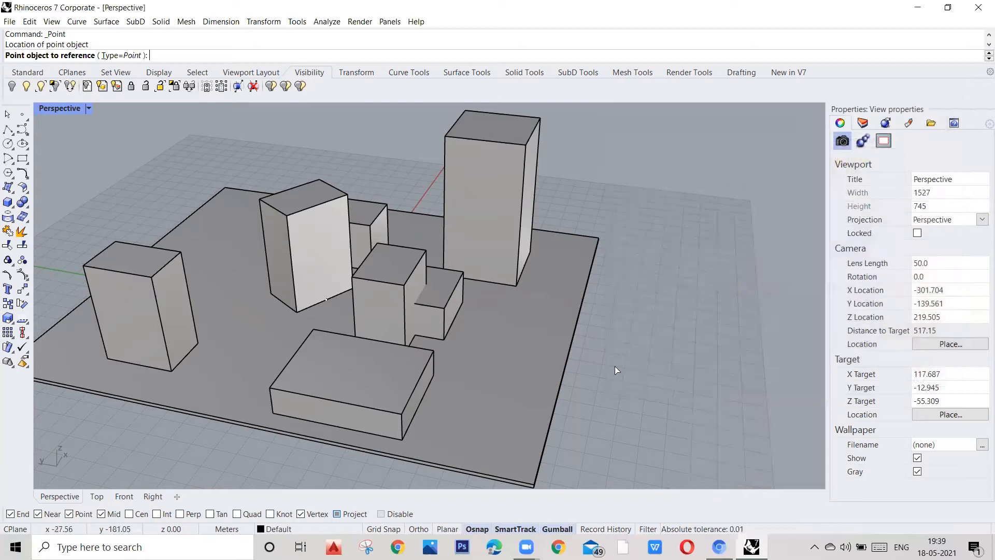
pyautogui.click(325, 300)
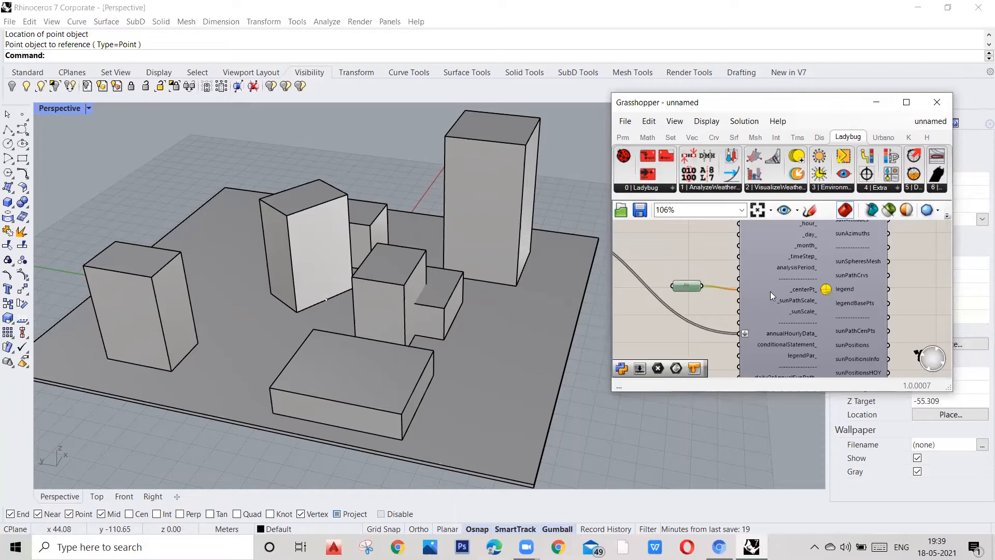
pyautogui.rightClick(687, 286)
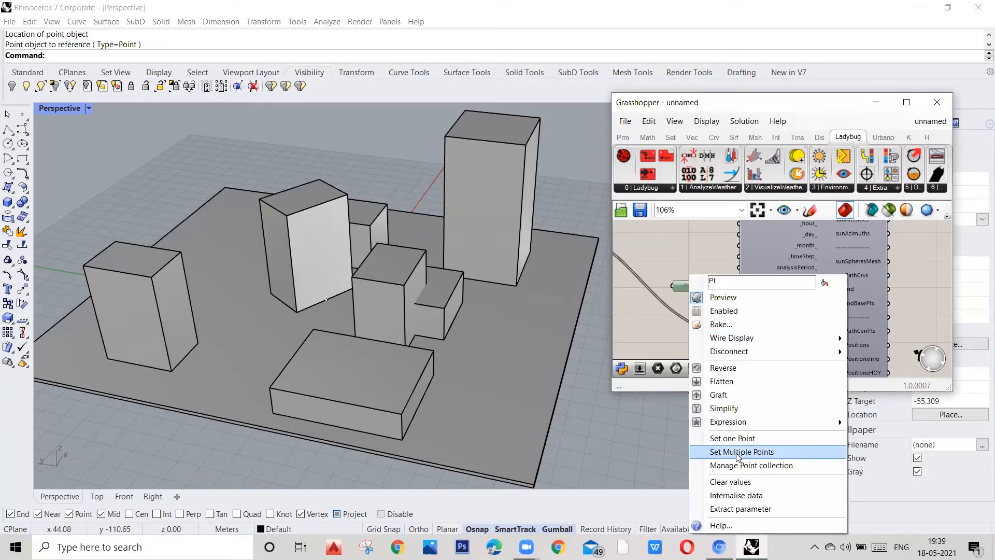
pyautogui.click(687, 299)
# Review the SunPath component's scale, hourly data and bakeIt_ inputs along with the connected toggle.
pyautogui.scroll(-3, 672, 287)
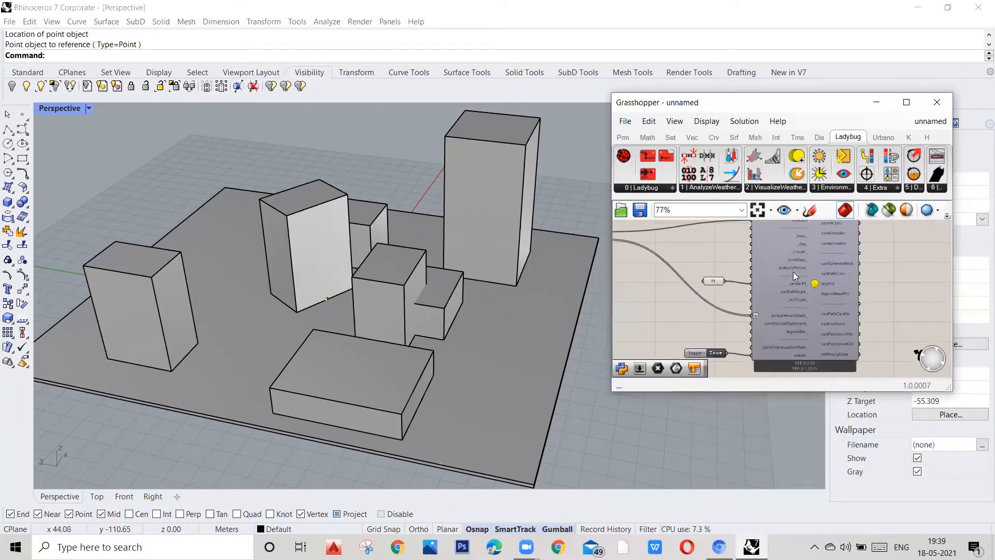
pyautogui.scroll(2, 734, 285)
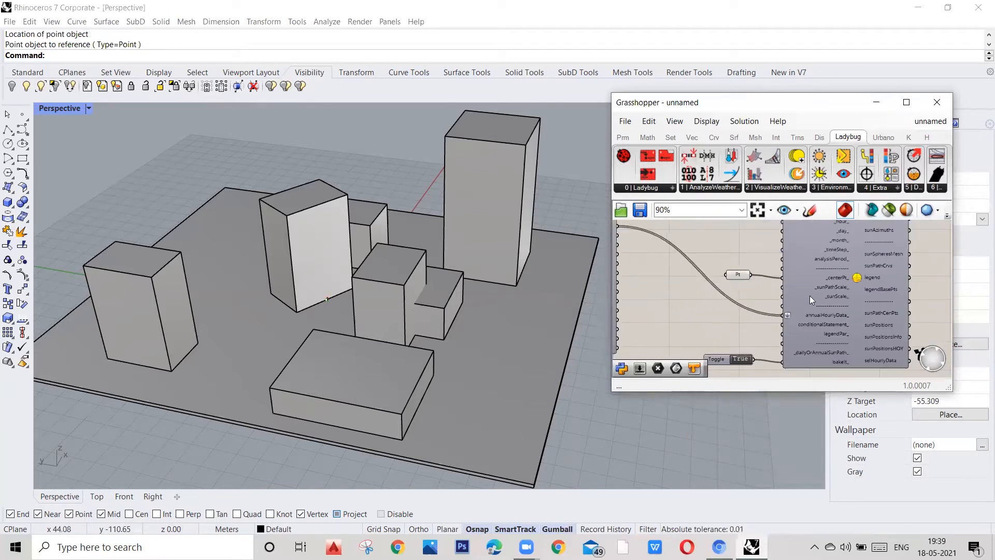
pyautogui.scroll(-2, 811, 298)
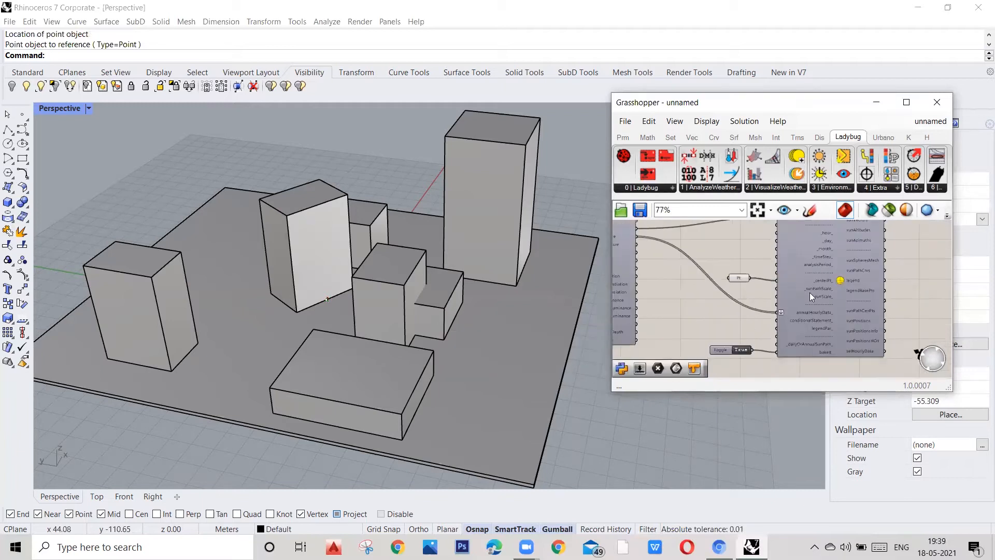
pyautogui.scroll(3, 812, 296)
pyautogui.moveTo(823, 302)
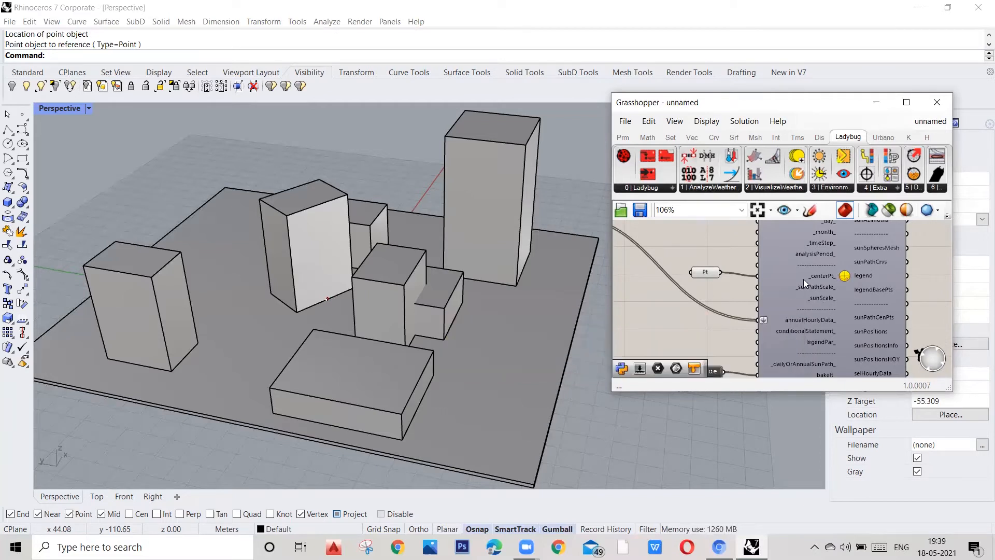
pyautogui.scroll(-2, 763, 337)
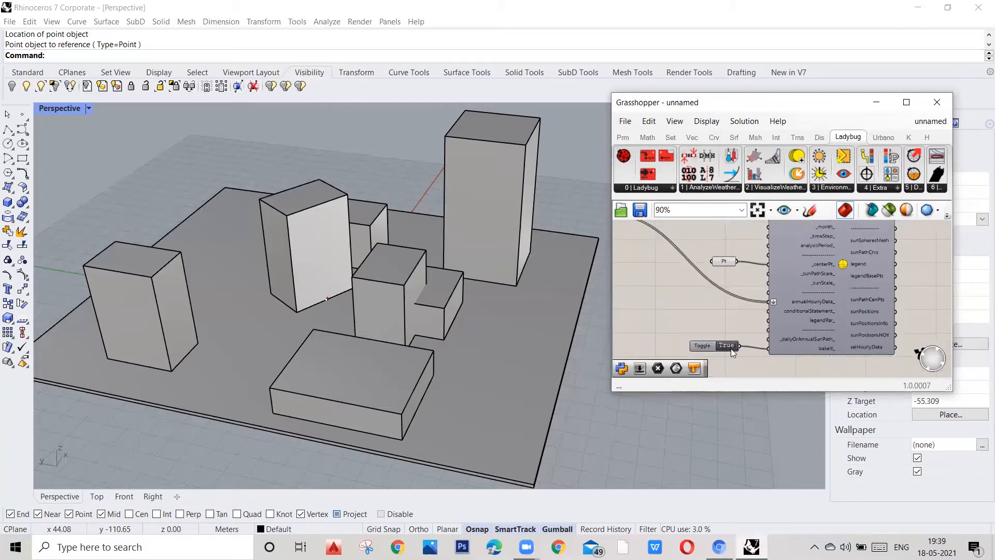
# Place a Ladybug Sunlight Hours Analysis component on the canvas beside the SunPath component.
pyautogui.scroll(-3, 731, 328)
pyautogui.scroll(-3, 692, 320)
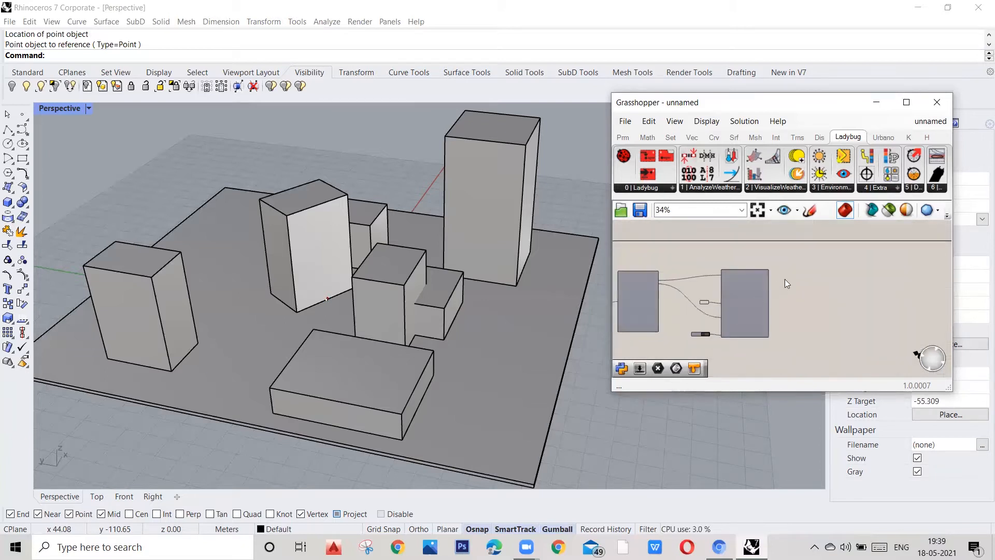
pyautogui.scroll(3, 778, 283)
pyautogui.scroll(3, 709, 326)
pyautogui.scroll(3, 696, 297)
pyautogui.scroll(-1, 696, 298)
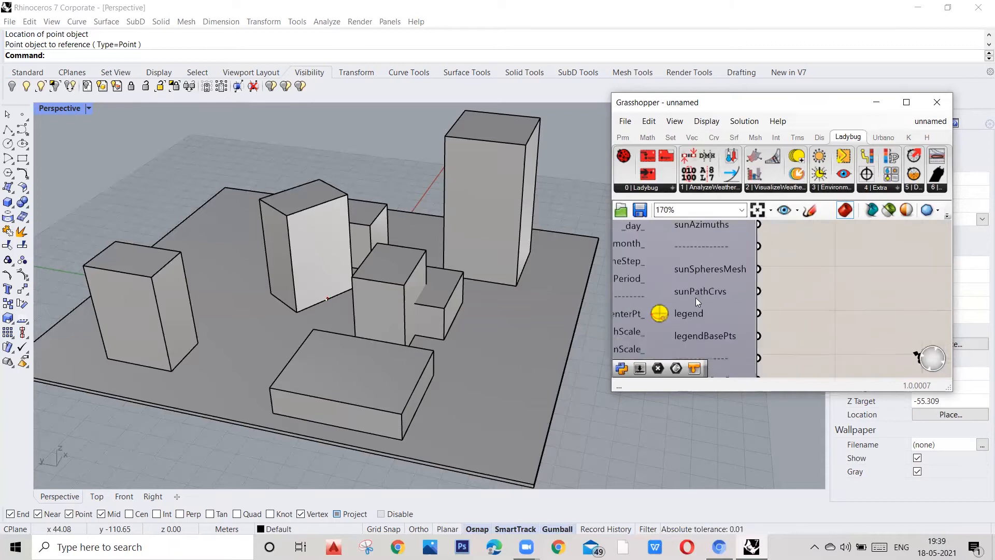
pyautogui.scroll(-3, 693, 288)
pyautogui.scroll(-1, 692, 289)
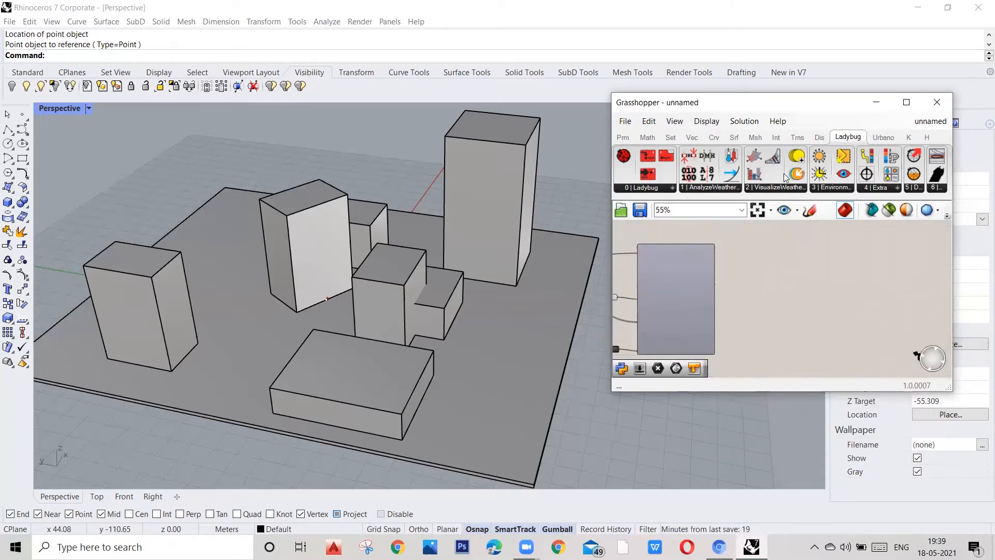
pyautogui.click(842, 189)
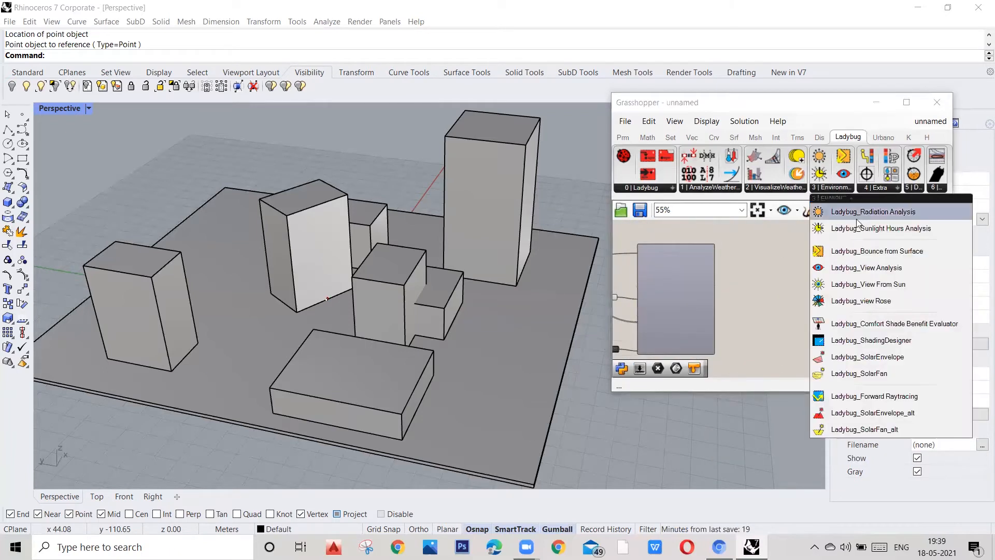
pyautogui.click(861, 230)
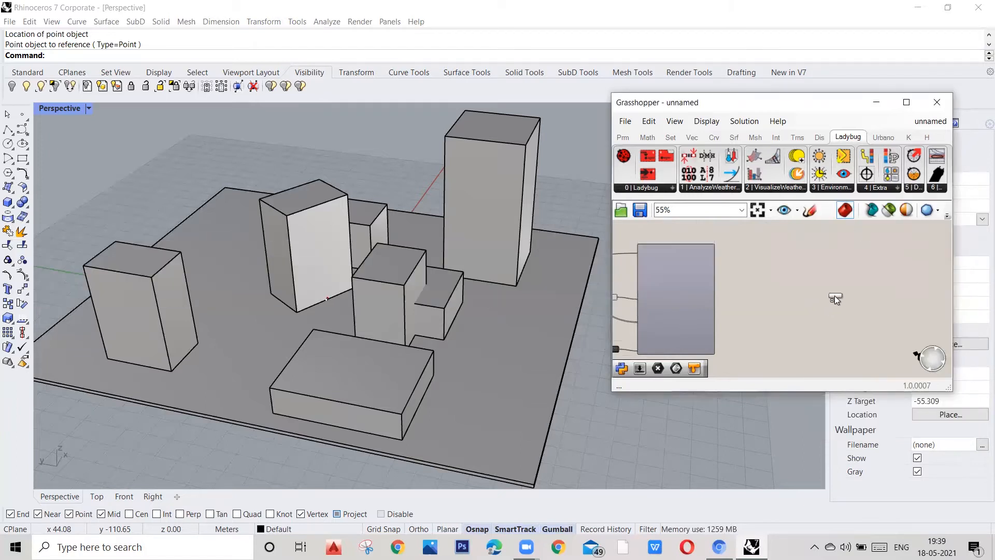
pyautogui.click(882, 292)
# Examine the SunPath component's inputs and outputs together with the building massing in the Perspective view.
pyautogui.scroll(3, 663, 282)
pyautogui.scroll(-4, 772, 275)
pyautogui.scroll(3, 694, 264)
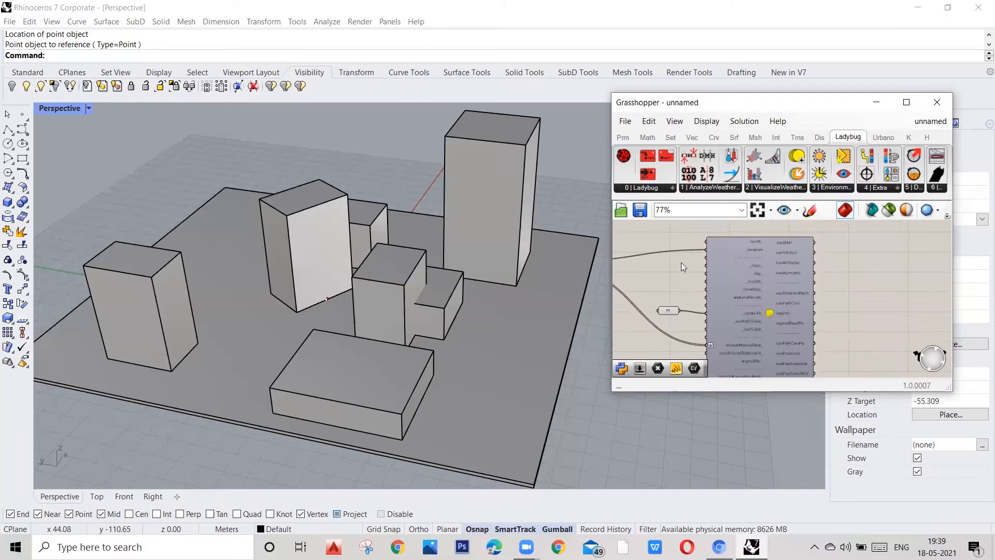
pyautogui.scroll(1, 682, 270)
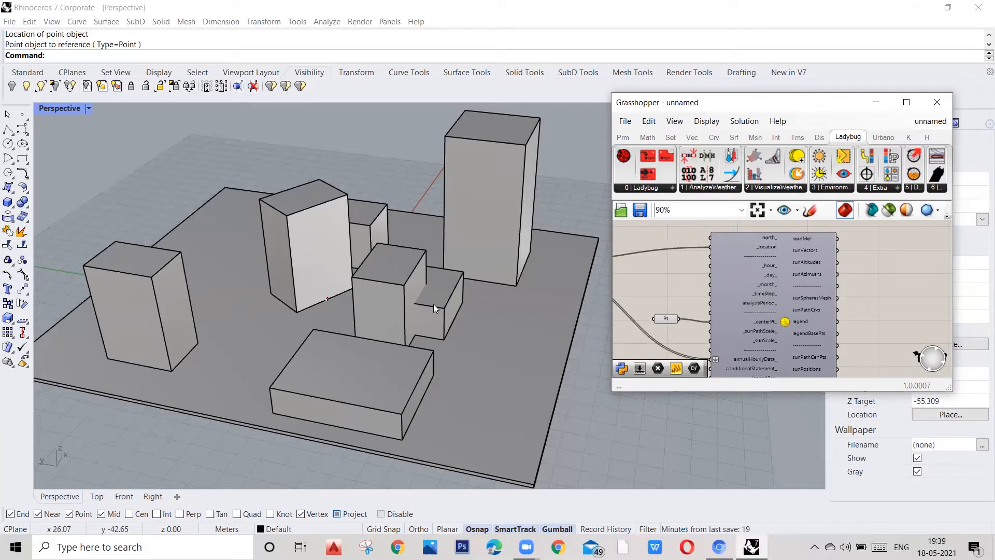
pyautogui.scroll(-3, 441, 331)
pyautogui.scroll(-1, 700, 265)
pyautogui.scroll(-2, 700, 265)
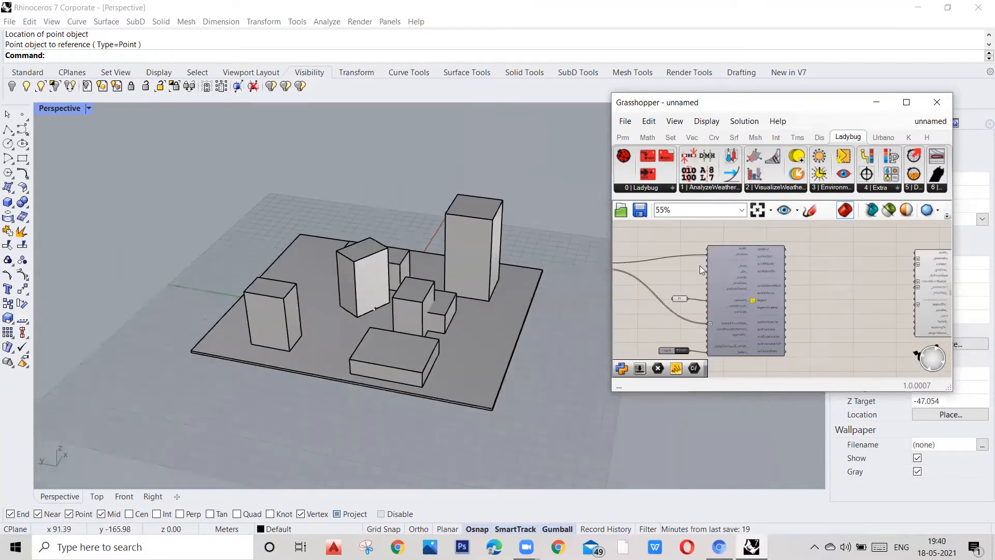
pyautogui.scroll(3, 814, 257)
pyautogui.scroll(-2, 646, 257)
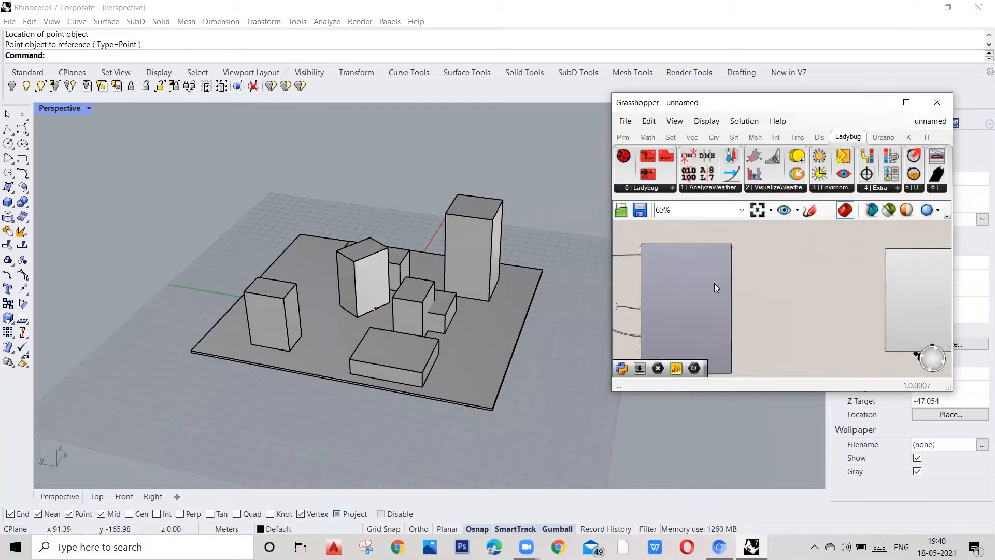
# Move the Sunlight Hours Analysis component closer to SunPath and connect SunPath's sunVectors output to its _sunVectors input.
pyautogui.scroll(1, 715, 283)
pyautogui.scroll(-3, 693, 262)
pyautogui.scroll(4, 804, 279)
pyautogui.moveTo(877, 281); pyautogui.dragTo(846, 288)
pyautogui.scroll(-3, 810, 269)
pyautogui.scroll(2, 748, 280)
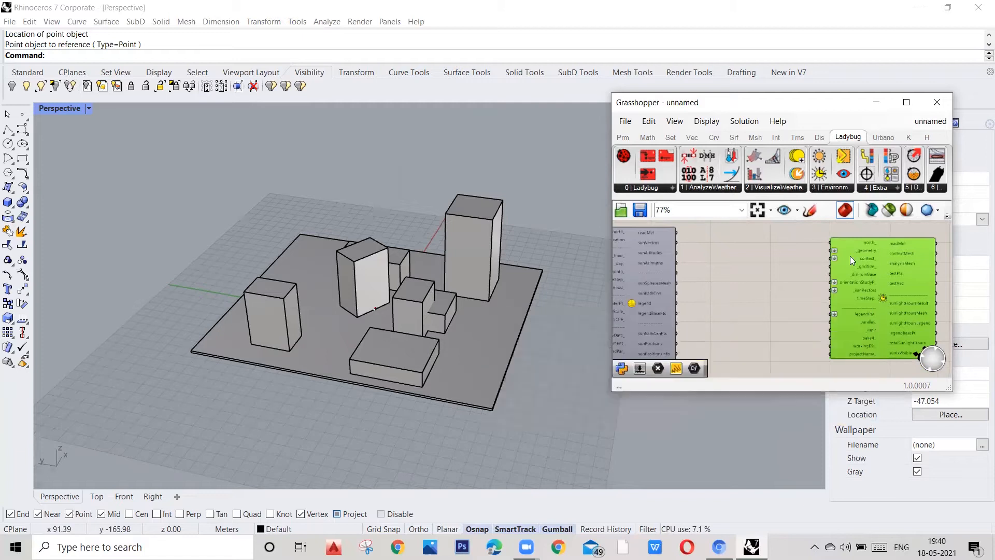
pyautogui.moveTo(769, 252); pyautogui.dragTo(828, 292)
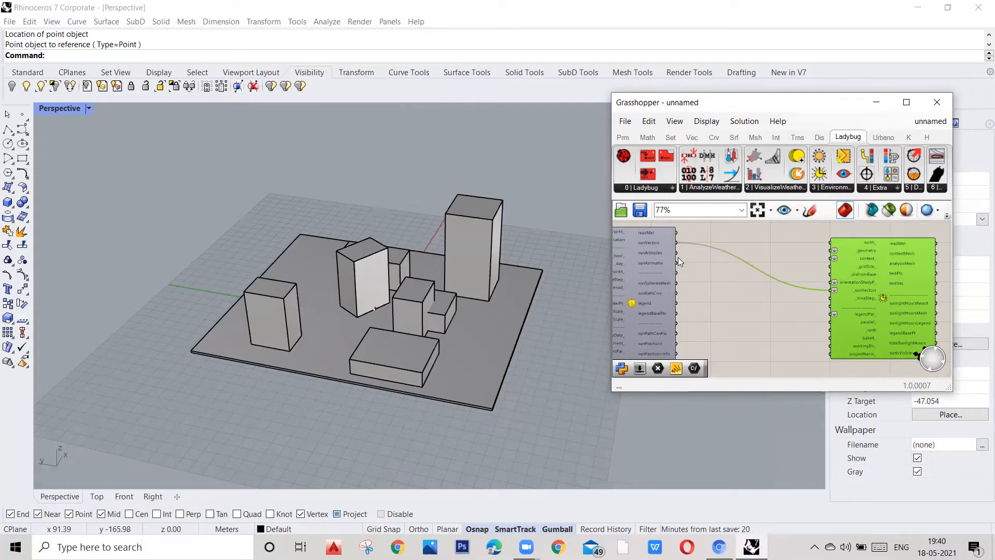
# Add a Brep parameter and connect it to the _geometry input of the Sunlight Hours Analysis component.
pyautogui.scroll(2, 859, 254)
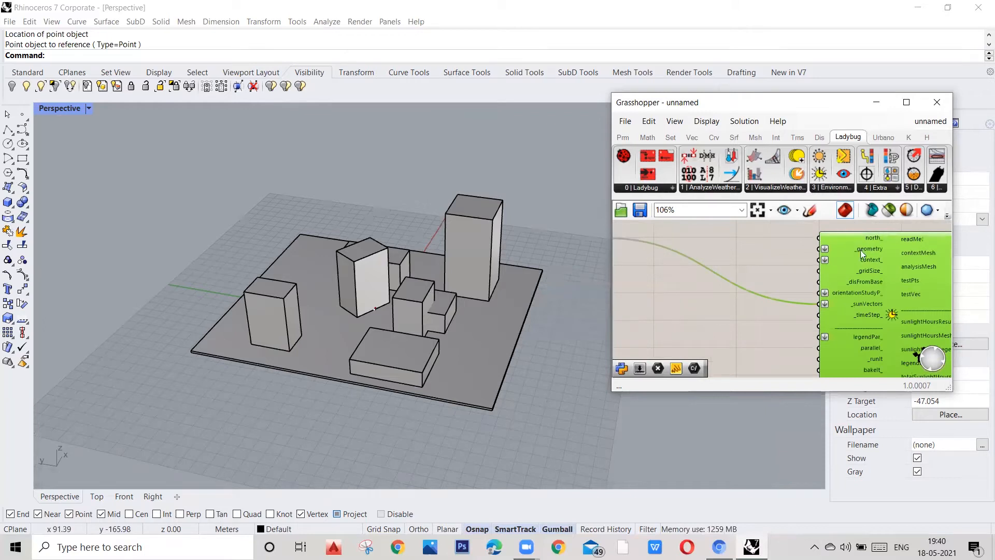
pyautogui.doubleClick(752, 249)
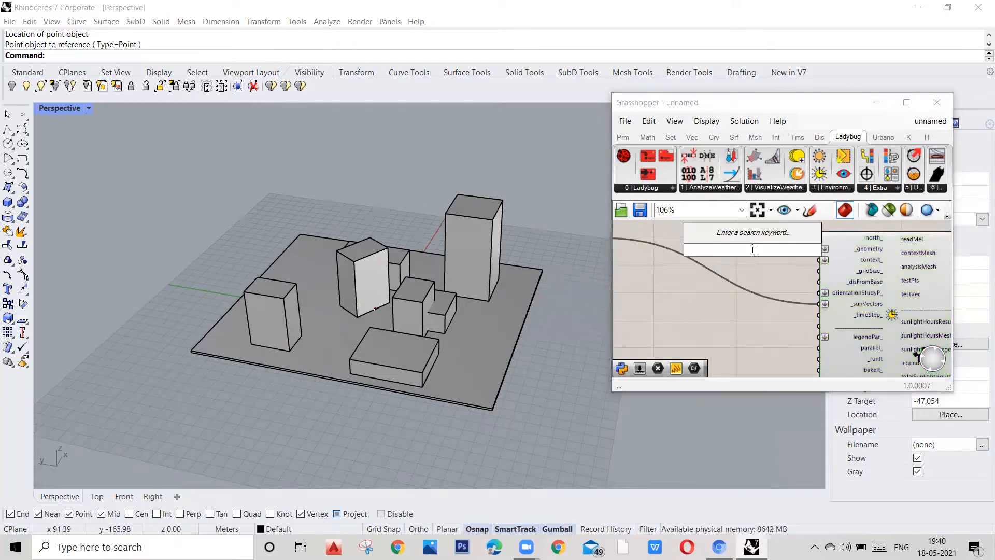
pyautogui.write('b')
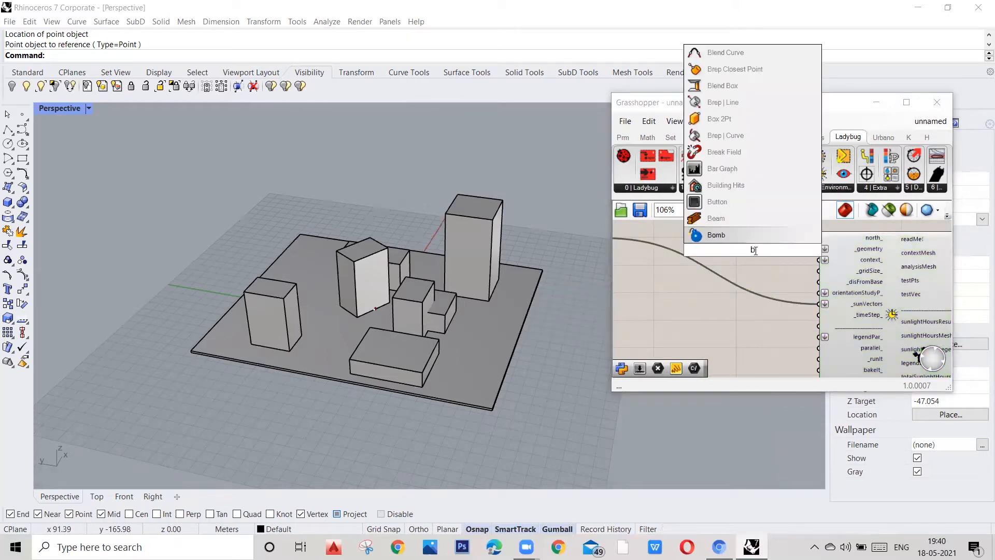
pyautogui.write('erp')
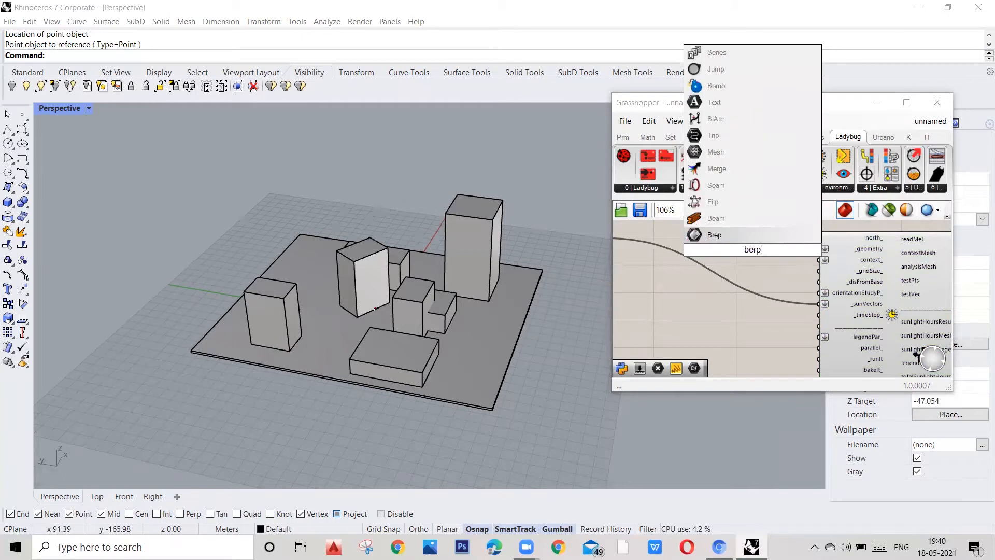
pyautogui.click(733, 232)
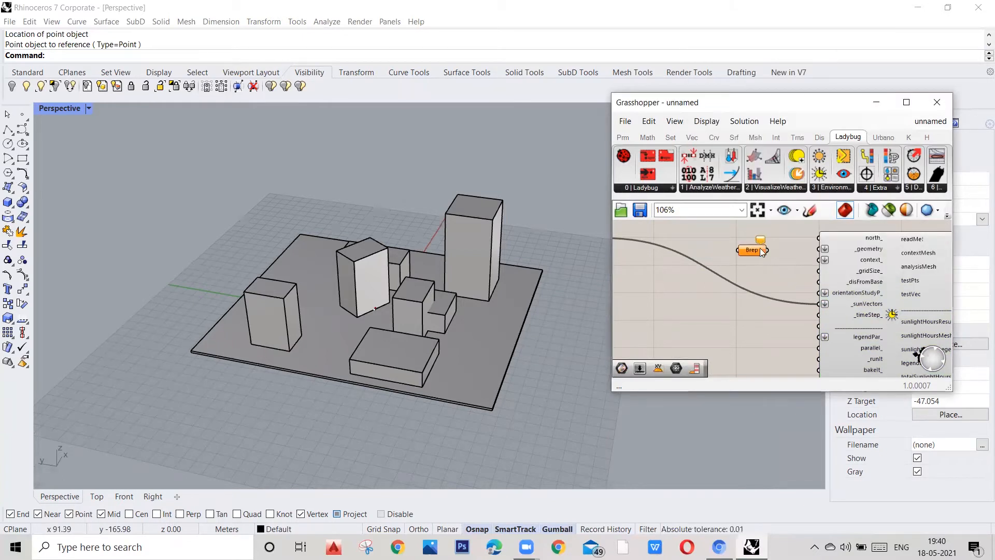
pyautogui.moveTo(750, 251); pyautogui.dragTo(820, 249)
# Reference all the massing buildings and the ground slab as multiple Breps in the Brep parameter.
pyautogui.rightClick(728, 252)
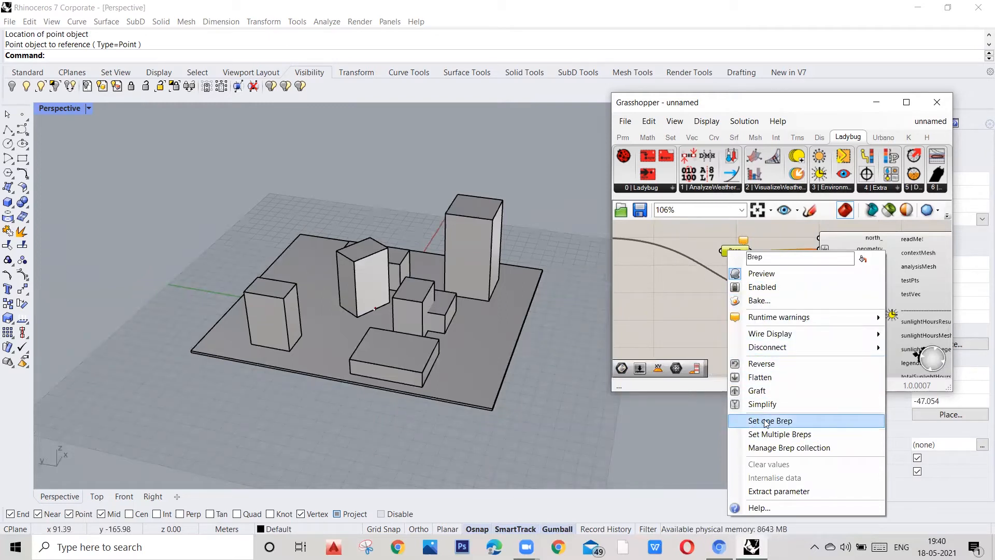
pyautogui.click(778, 435)
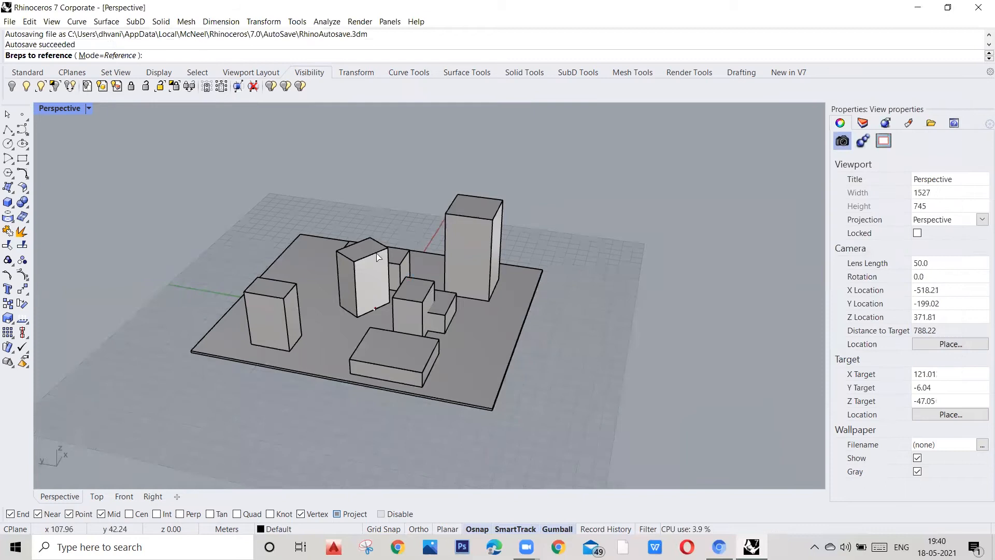
pyautogui.click(378, 256)
pyautogui.click(406, 269)
pyautogui.click(416, 282)
pyautogui.click(452, 300)
pyautogui.click(467, 215)
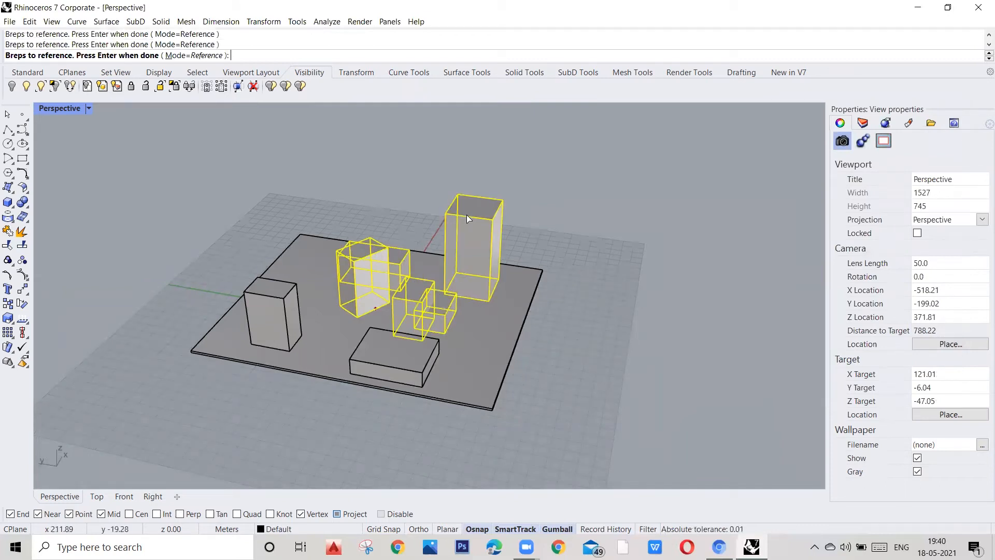
pyautogui.click(427, 336)
pyautogui.click(296, 290)
pyautogui.click(287, 248)
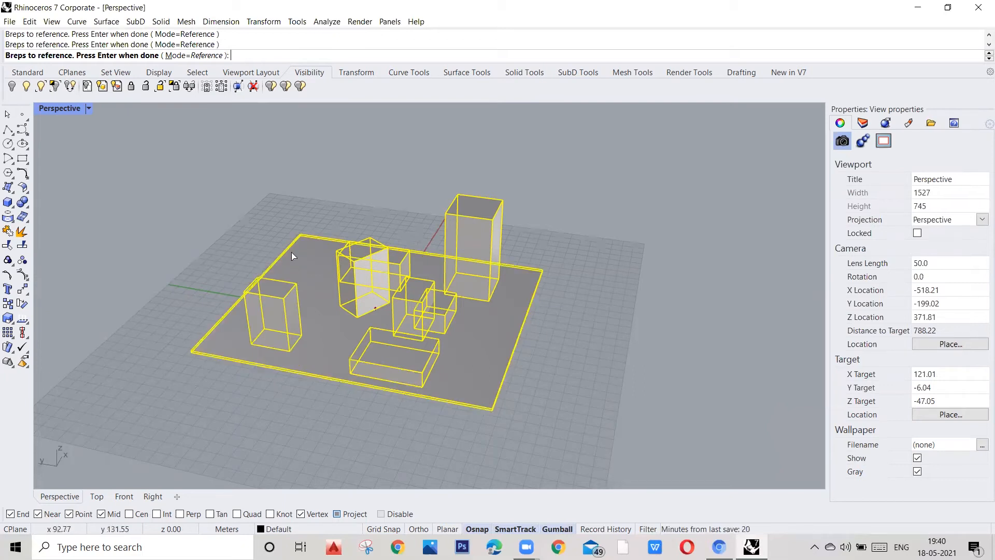
pyautogui.press('Return')
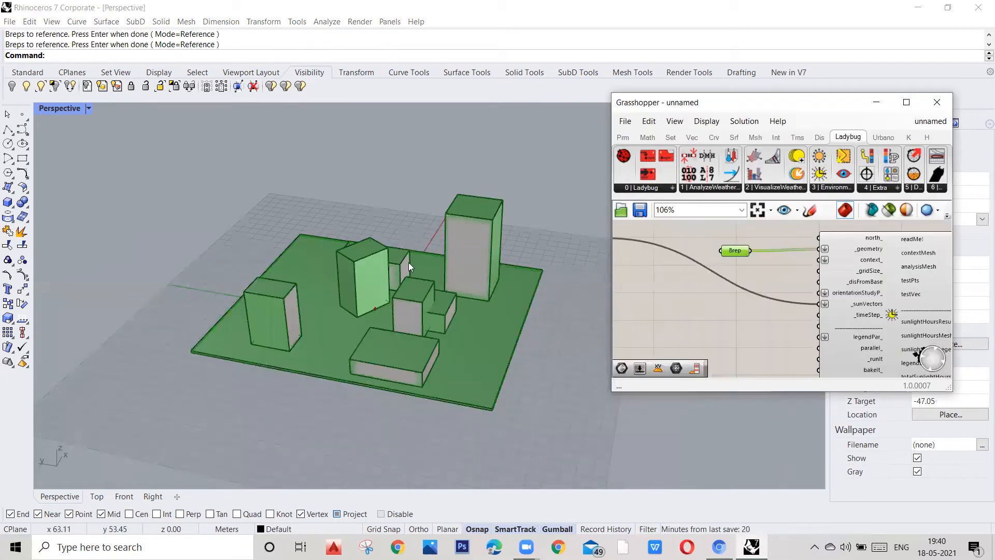
# Add a number slider with value 5 and connect it to the _gridSize_ input.
pyautogui.scroll(2, 754, 267)
pyautogui.doubleClick(748, 258)
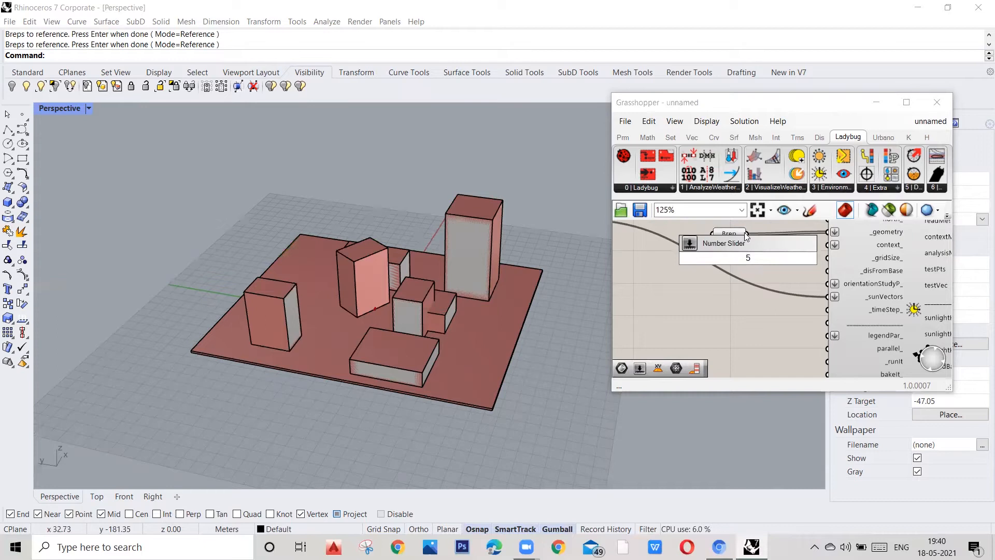
pyautogui.press('Return')
pyautogui.moveTo(819, 260); pyautogui.dragTo(820, 260)
pyautogui.click(792, 258)
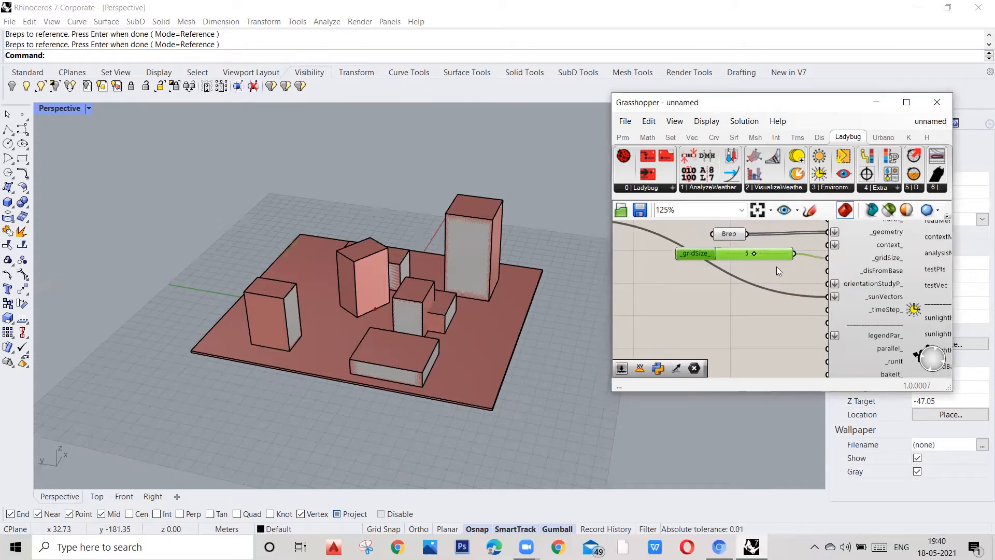
# Connect a new two-decimal number slider to the _disFromBase input and set its value to 0.10.
pyautogui.scroll(2, 727, 259)
pyautogui.doubleClick(754, 268)
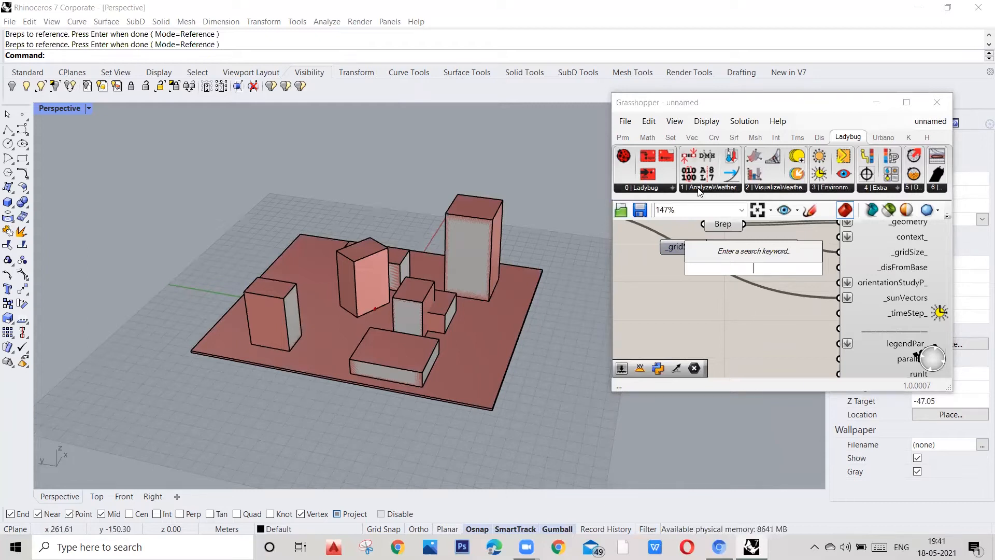
pyautogui.click(768, 251)
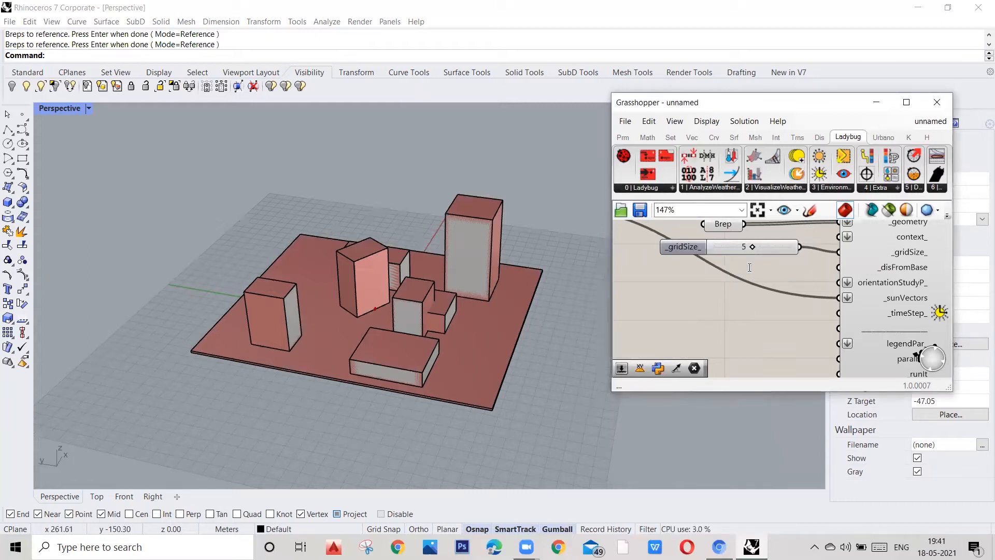
pyautogui.doubleClick(751, 270)
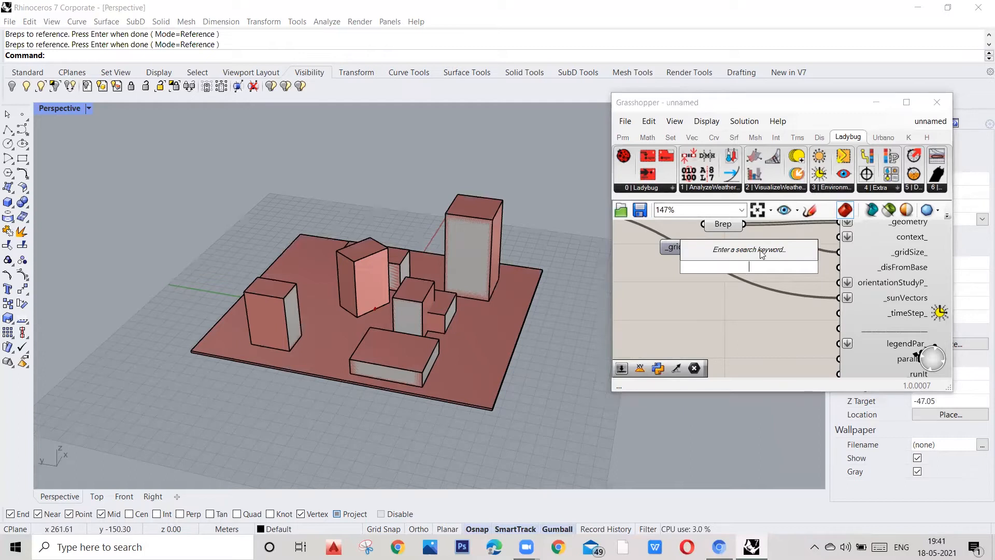
pyautogui.write('0.00')
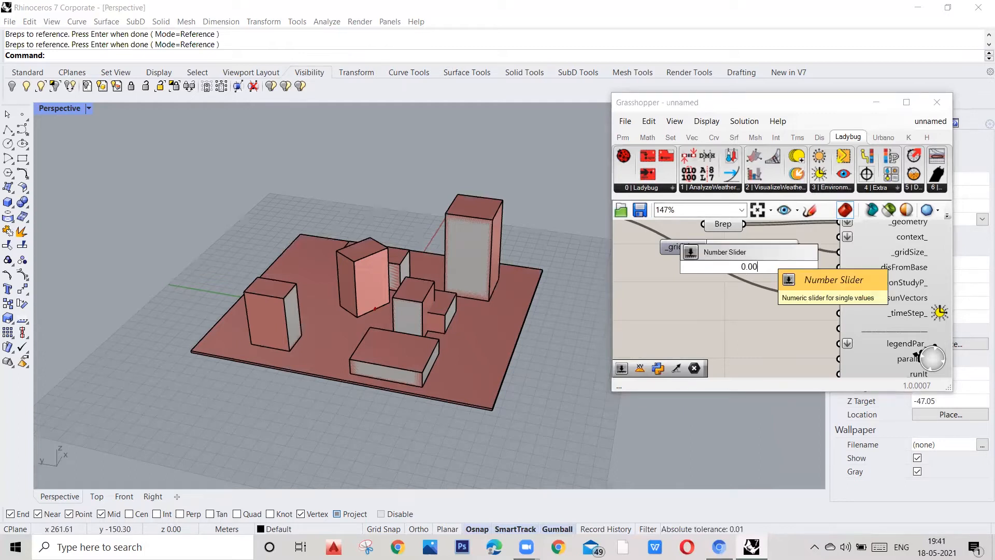
pyautogui.press('Return')
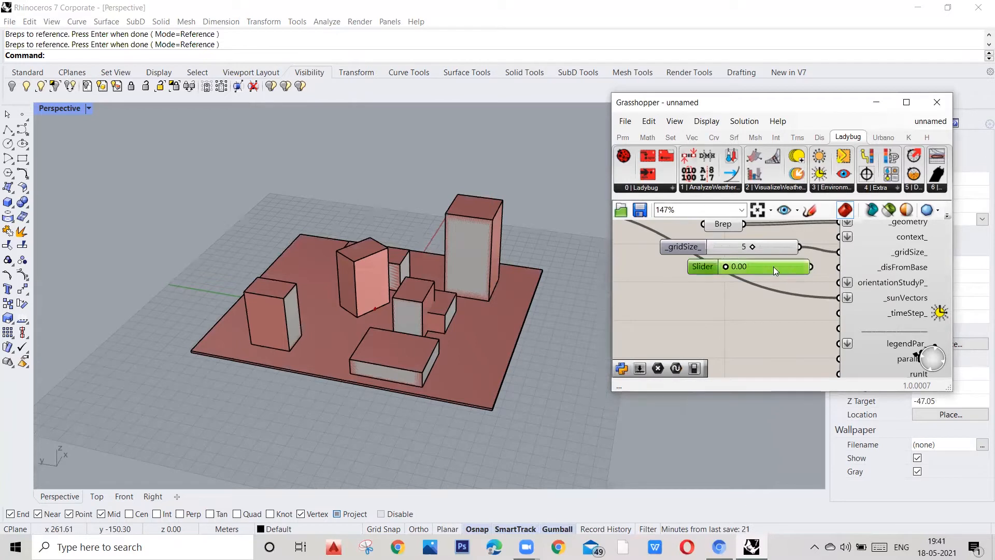
pyautogui.moveTo(774, 266); pyautogui.dragTo(834, 270)
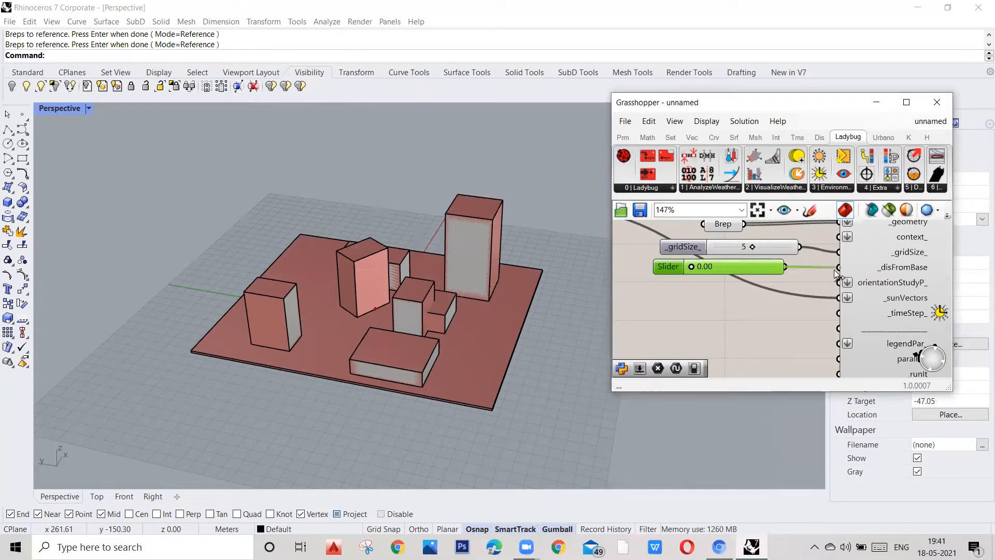
pyautogui.doubleClick(740, 266)
pyautogui.write('0.')
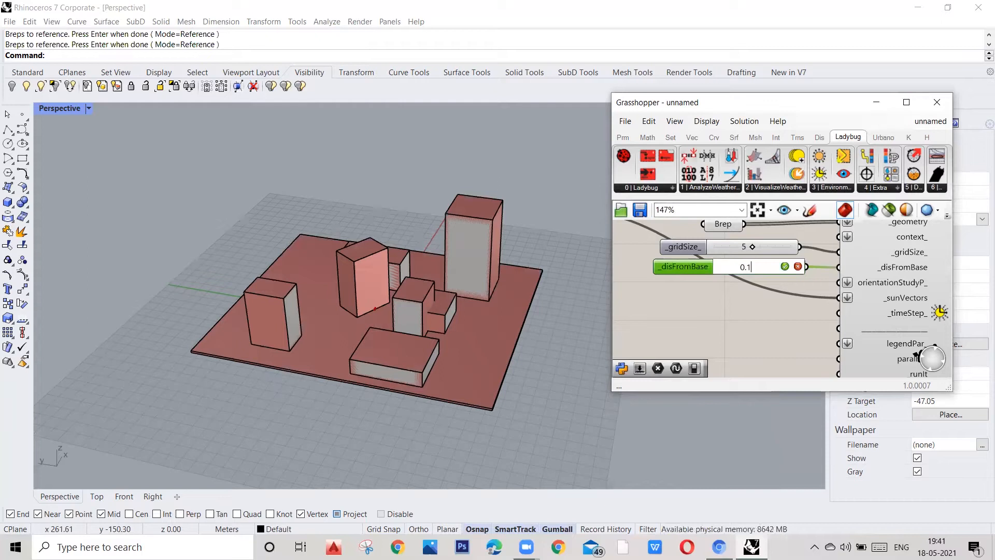
pyautogui.click(785, 266)
# Add a Boolean Toggle, connect it to the _runIt input and set it to True to run the sunlight hours analysis.
pyautogui.scroll(-2, 728, 294)
pyautogui.scroll(-1, 820, 274)
pyautogui.scroll(1, 804, 334)
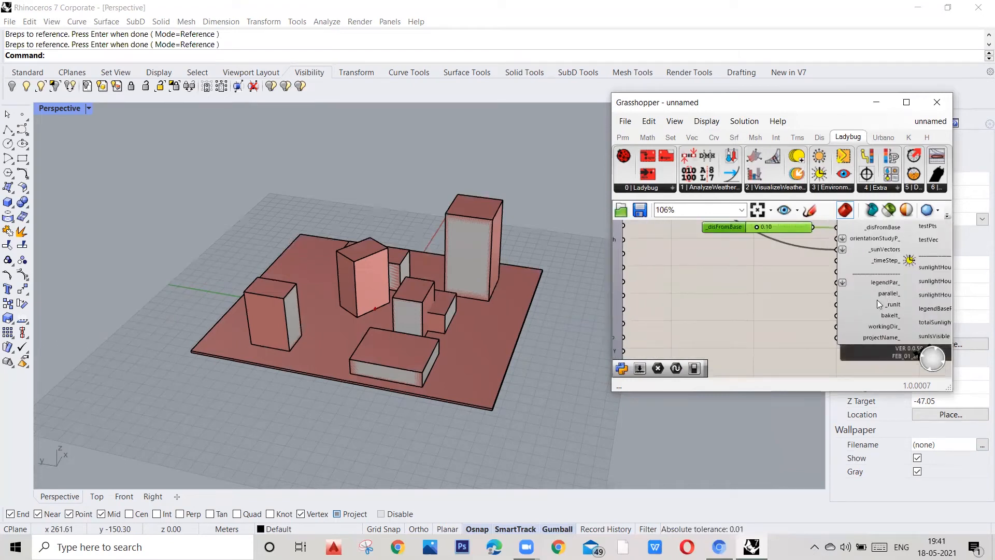
pyautogui.doubleClick(787, 307)
pyautogui.write('togg')
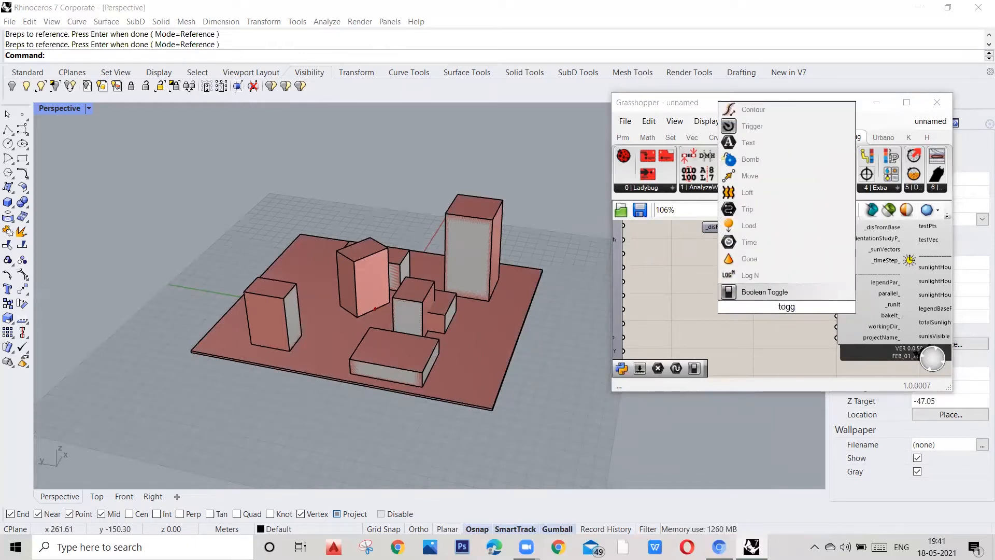
pyautogui.click(775, 294)
pyautogui.moveTo(817, 306); pyautogui.dragTo(840, 305)
pyautogui.click(808, 305)
# Duplicate the True toggle, place the copy above the original and connect it to the parallel_ input.
pyautogui.click(779, 307)
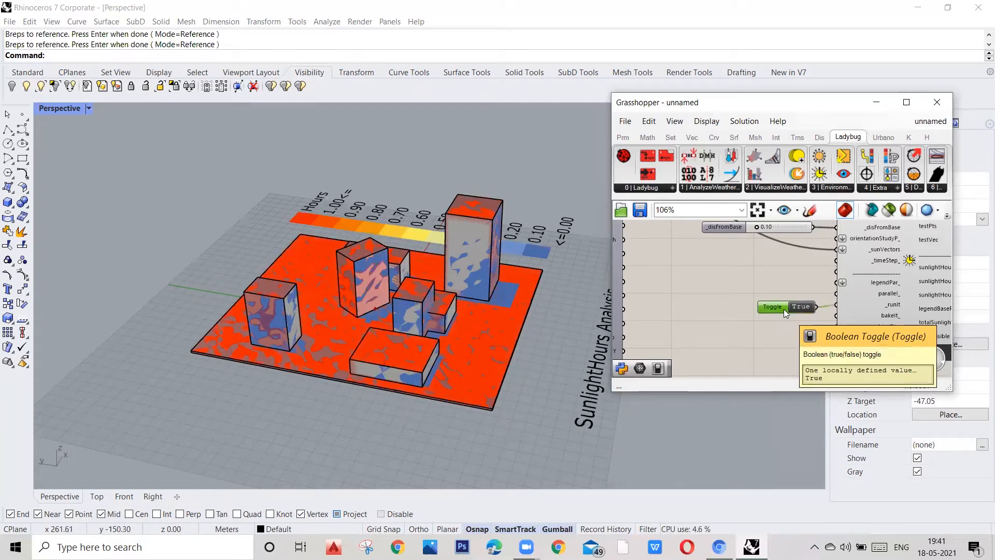
pyautogui.click(786, 288)
pyautogui.hotkey('ctrl', 'v')
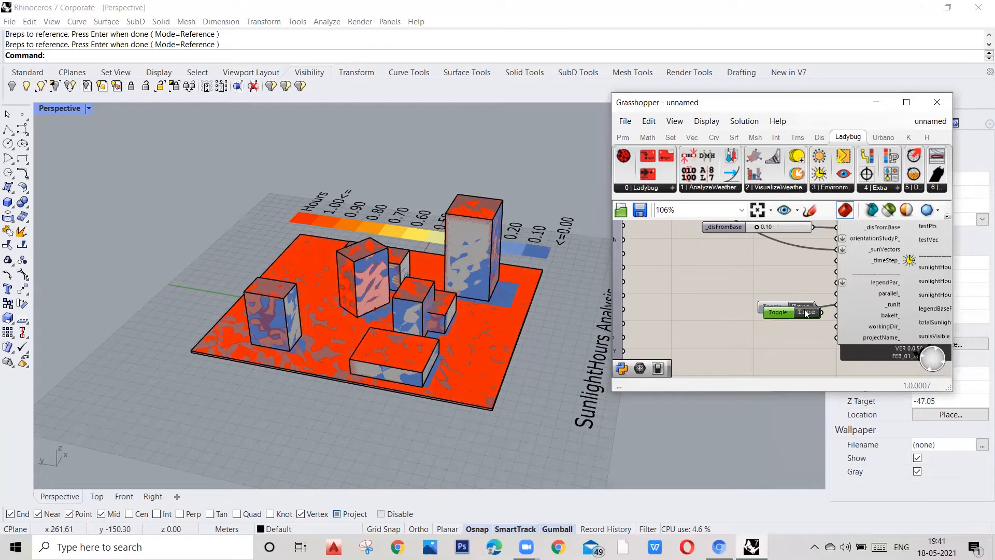
pyautogui.moveTo(786, 312); pyautogui.dragTo(837, 294)
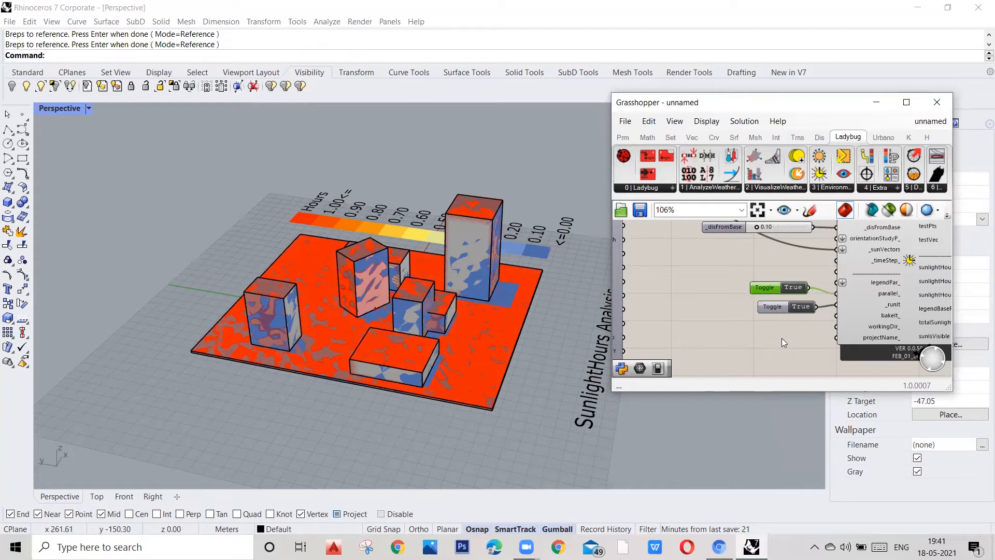
# Add a second Brep parameter just above the existing Brep parameter that feeds the _geometry input.
pyautogui.scroll(-3, 781, 338)
pyautogui.scroll(3, 784, 337)
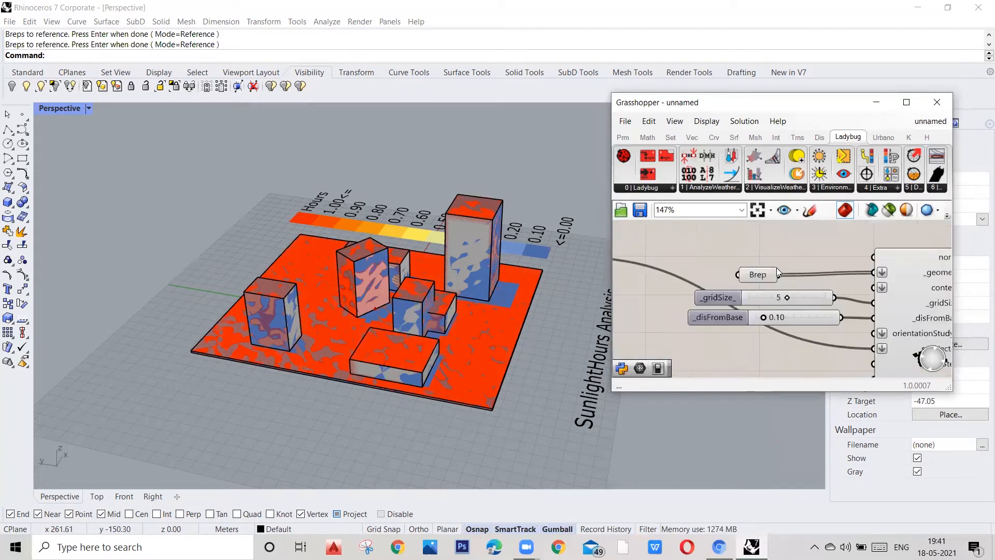
pyautogui.doubleClick(764, 264)
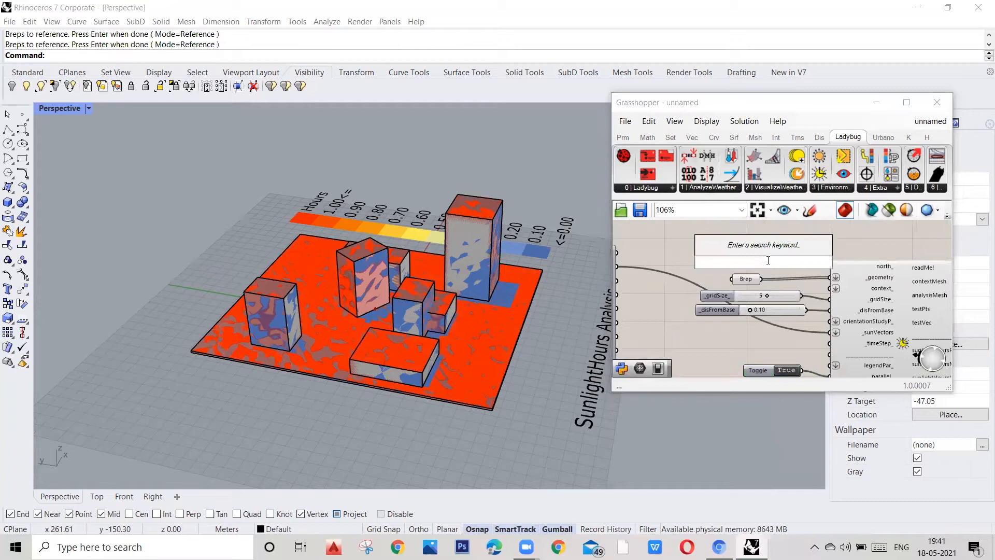
pyautogui.scroll(1, 753, 282)
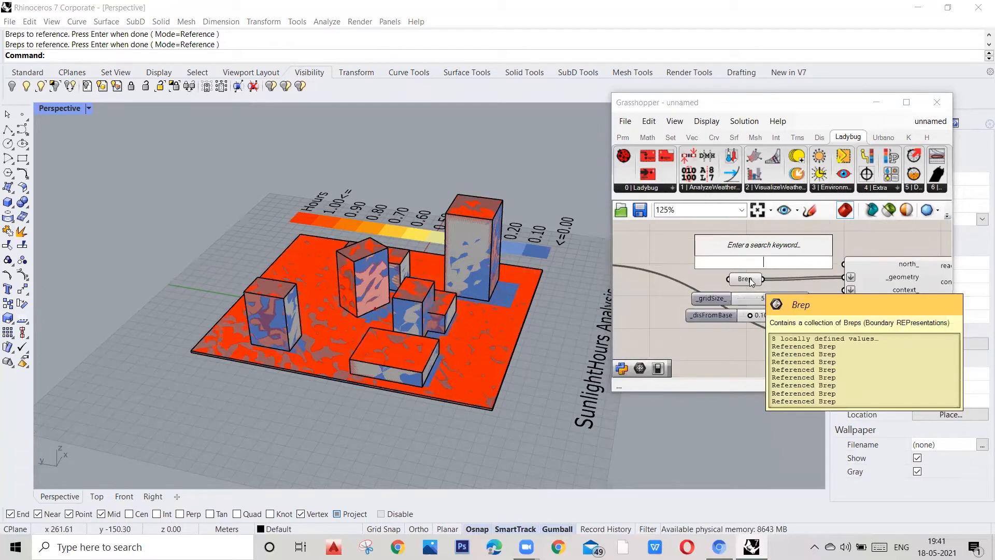
pyautogui.write('berp')
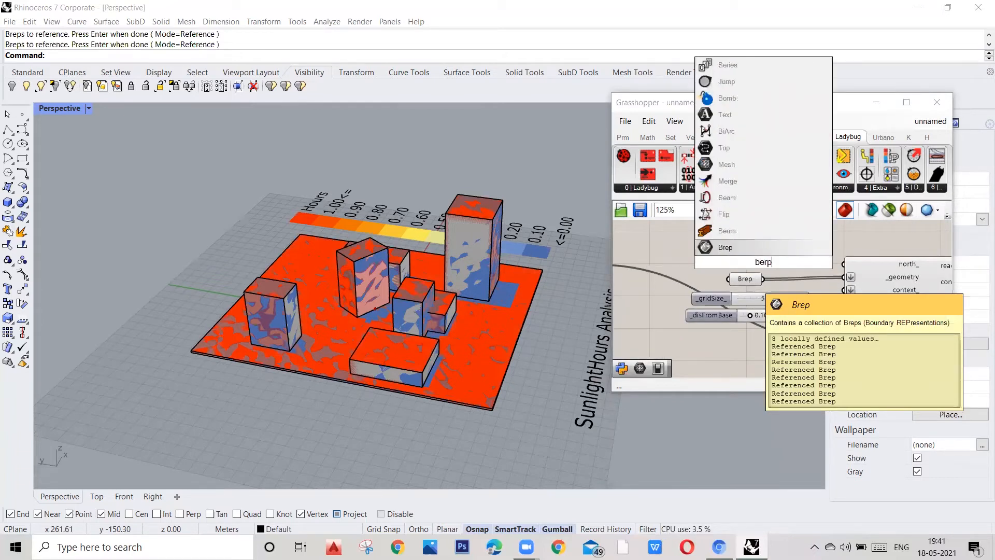
pyautogui.click(735, 246)
pyautogui.click(753, 283)
pyautogui.moveTo(753, 283)
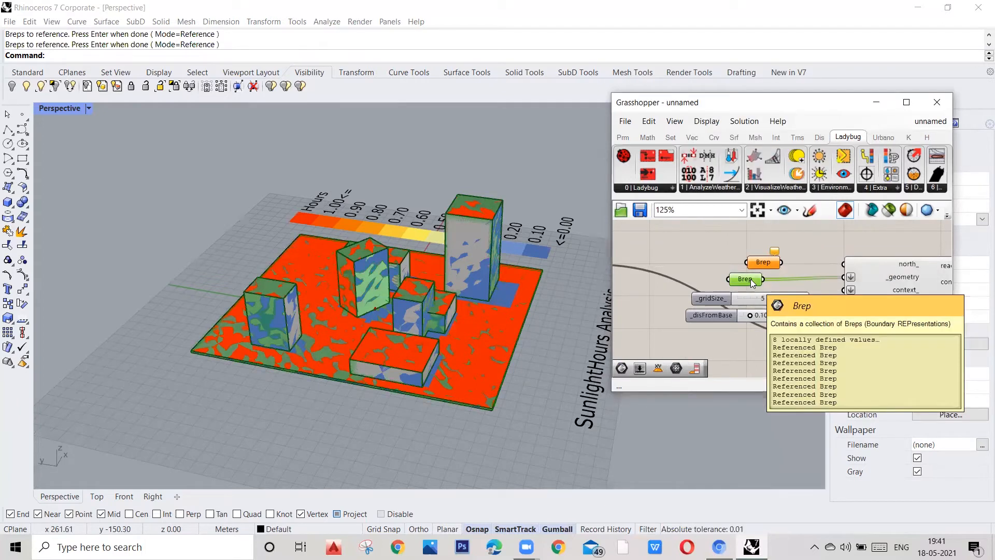
# Disconnect the original Brep from the _geometry input and move the new, empty Brep parameter clear above it.
pyautogui.keyDown('ctrl'); pyautogui.moveTo(763, 279); pyautogui.dragTo(841, 277); pyautogui.keyUp('ctrl')
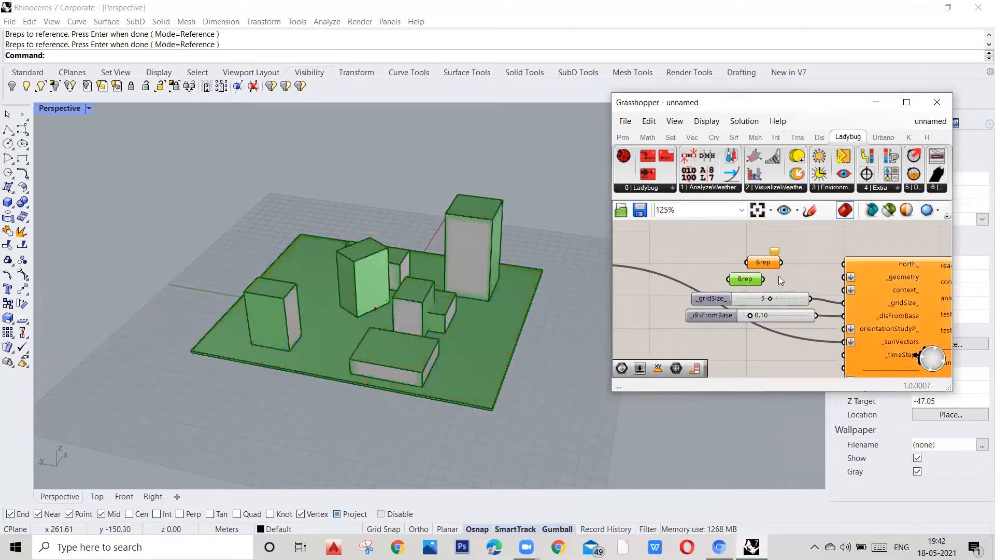
pyautogui.moveTo(769, 259); pyautogui.dragTo(764, 257)
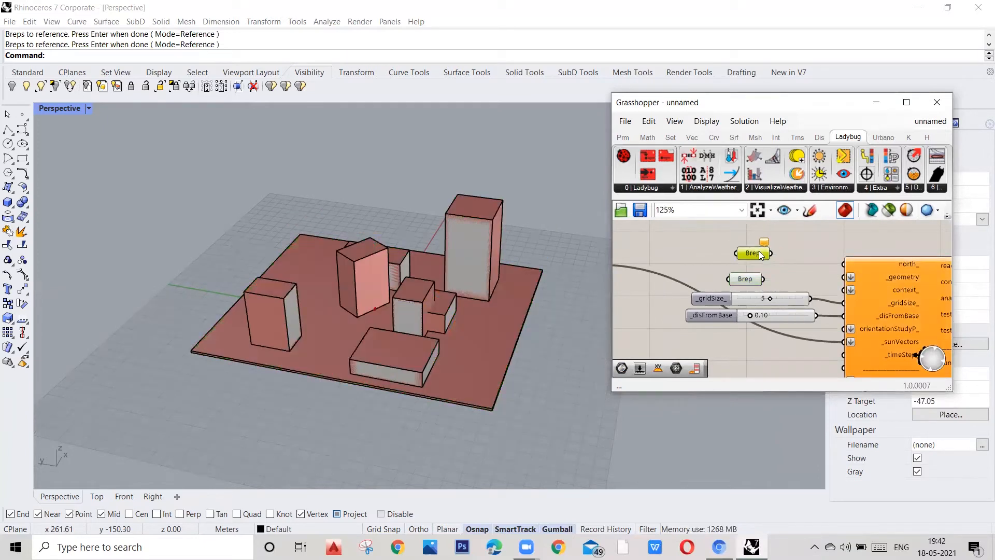
pyautogui.scroll(1, 872, 282)
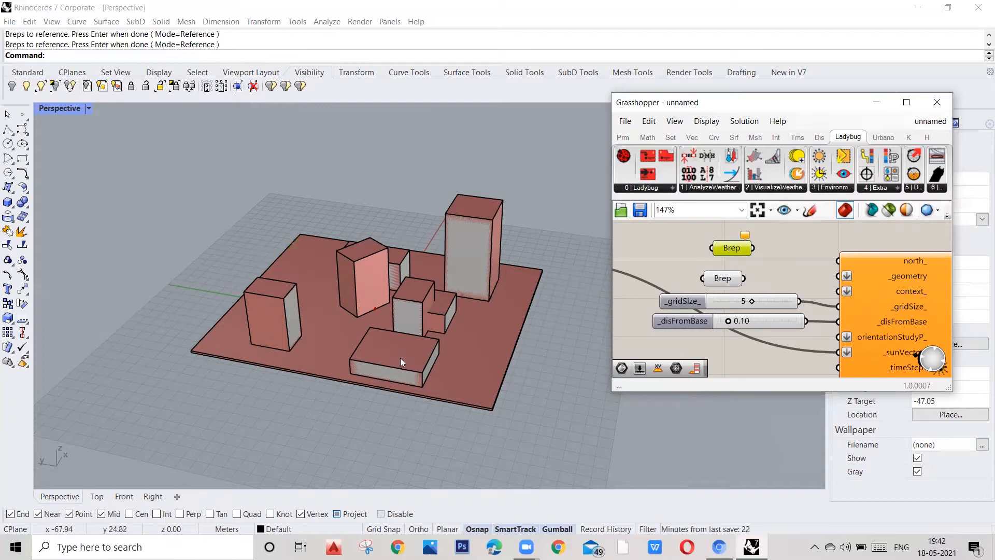
pyautogui.moveTo(748, 256); pyautogui.dragTo(755, 253)
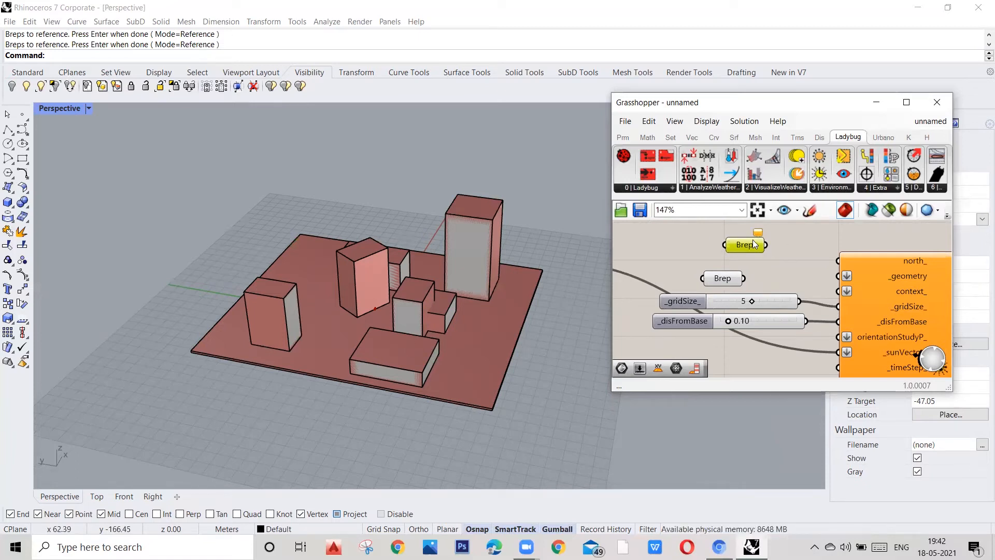
# Reference the rotated building block near the middle of the site in the new Brep and connect it to the _geometry input.
pyautogui.rightClick(754, 241)
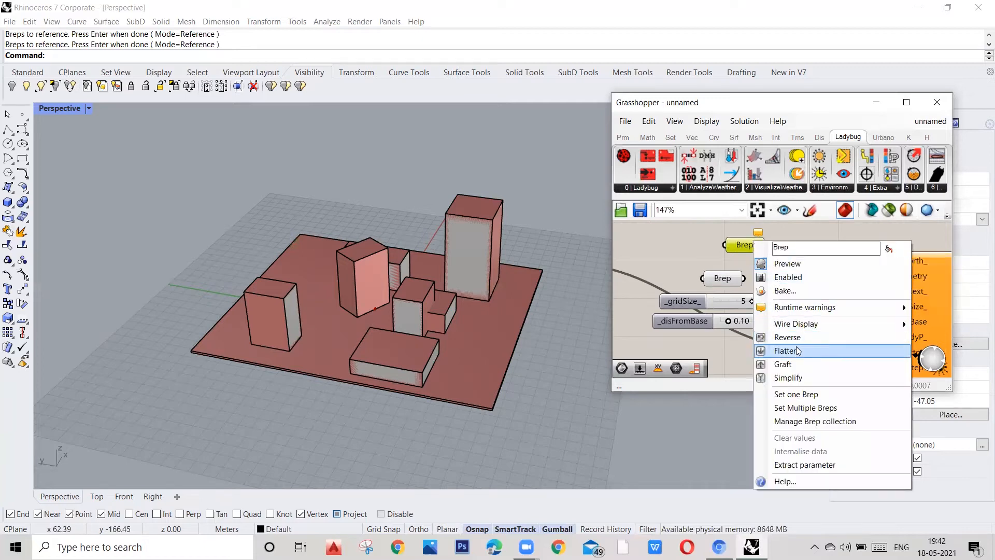
pyautogui.click(798, 395)
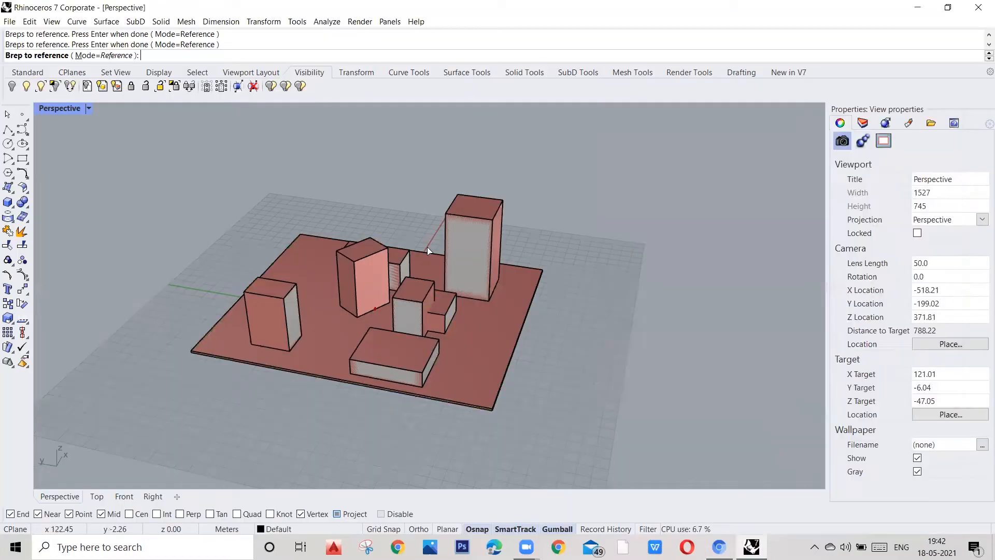
pyautogui.click(361, 258)
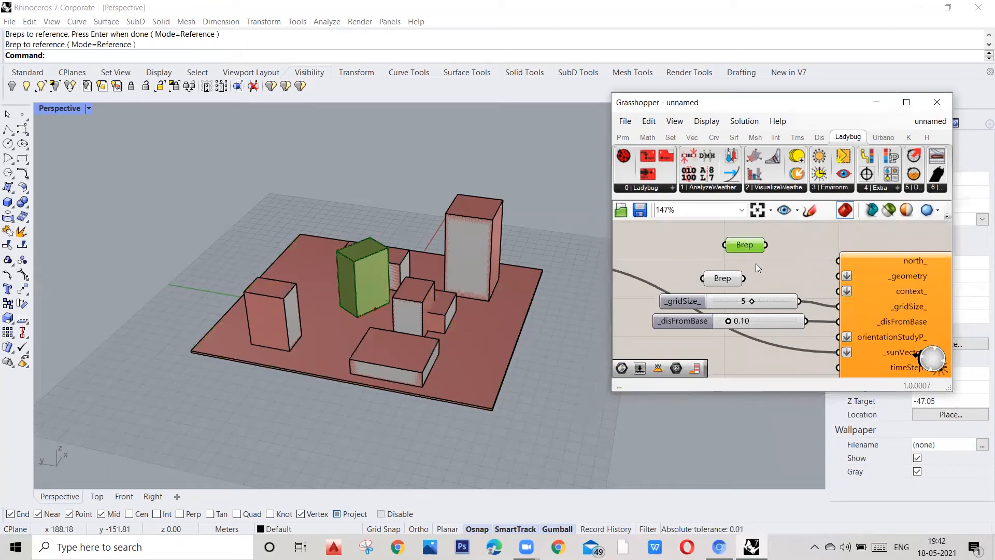
pyautogui.moveTo(765, 244); pyautogui.dragTo(838, 276)
# Connect the original Brep holding the whole massing to the context_ input of the sunlight hours component.
pyautogui.rightClick(771, 270)
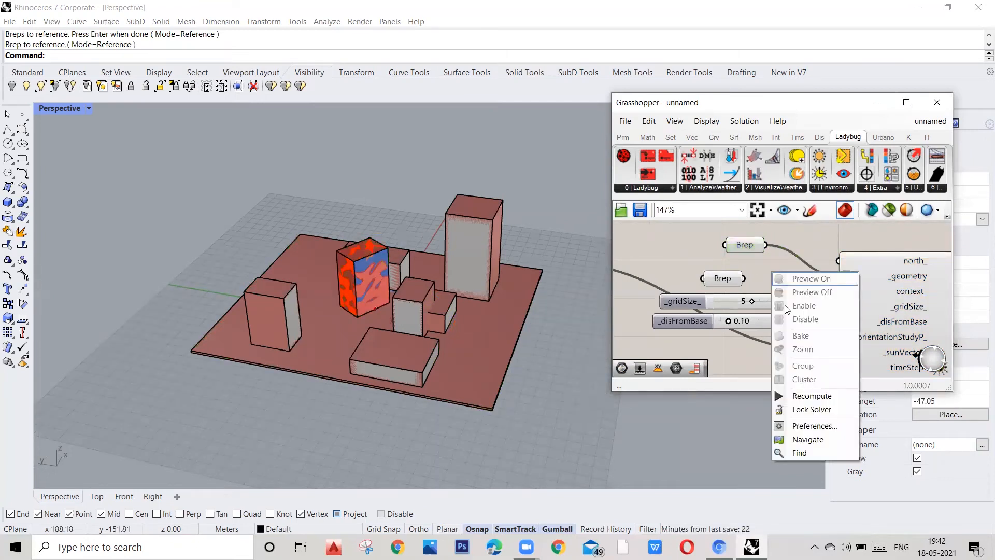
pyautogui.click(762, 262)
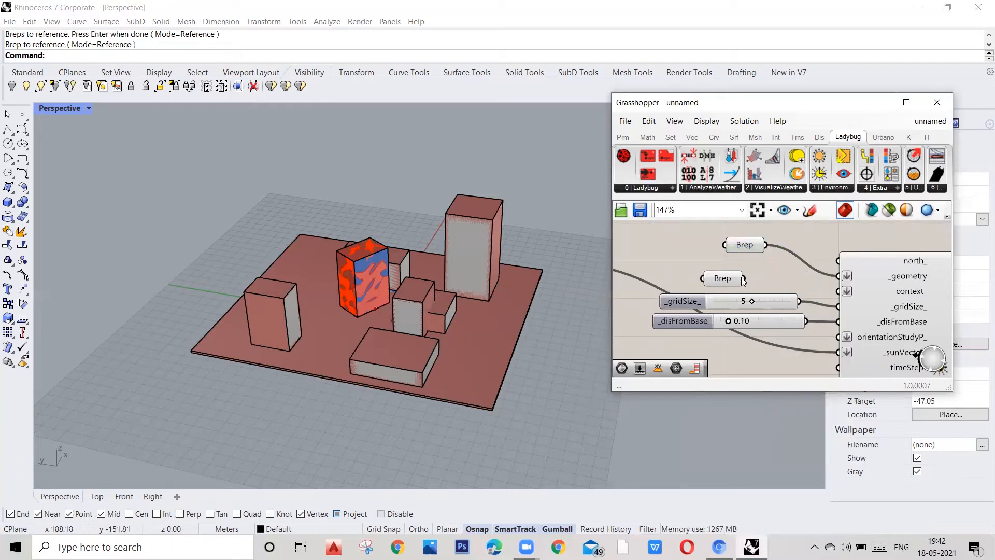
pyautogui.moveTo(743, 278); pyautogui.dragTo(839, 292)
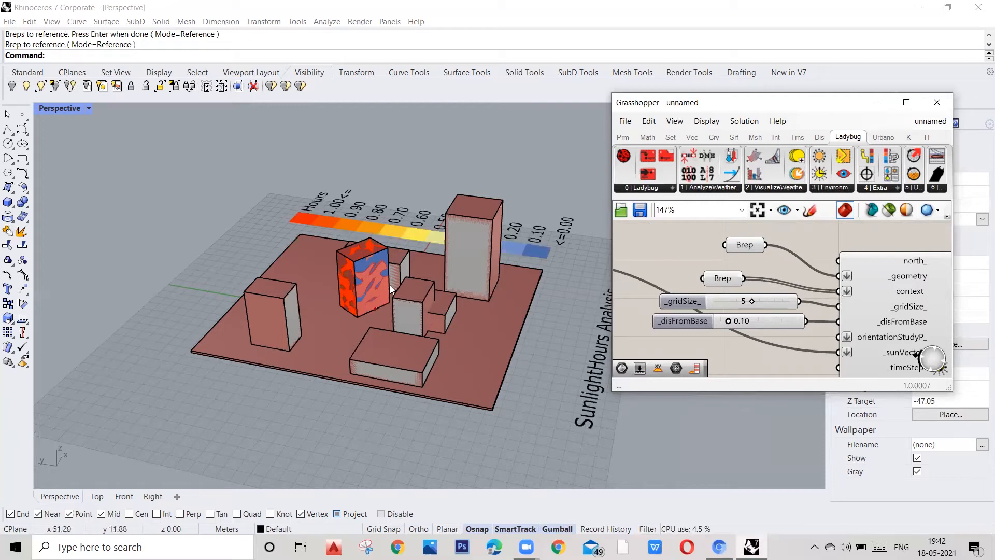
# Hide the isolated side building, the analysed rotated building and the small block behind it in the Rhino model.
pyautogui.moveTo(398, 282); pyautogui.dragTo(240, 279, button='right')
pyautogui.click(218, 260)
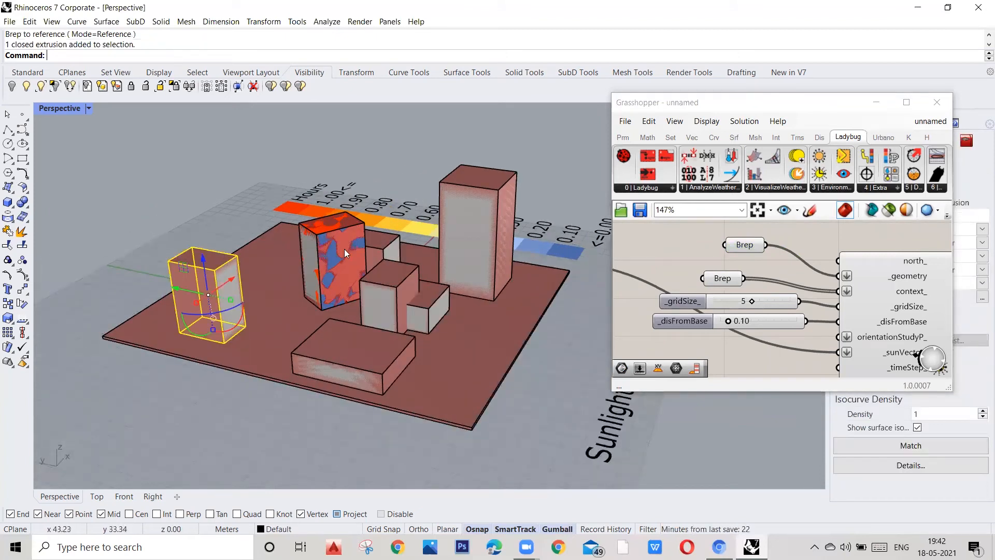
pyautogui.scroll(3, 224, 260)
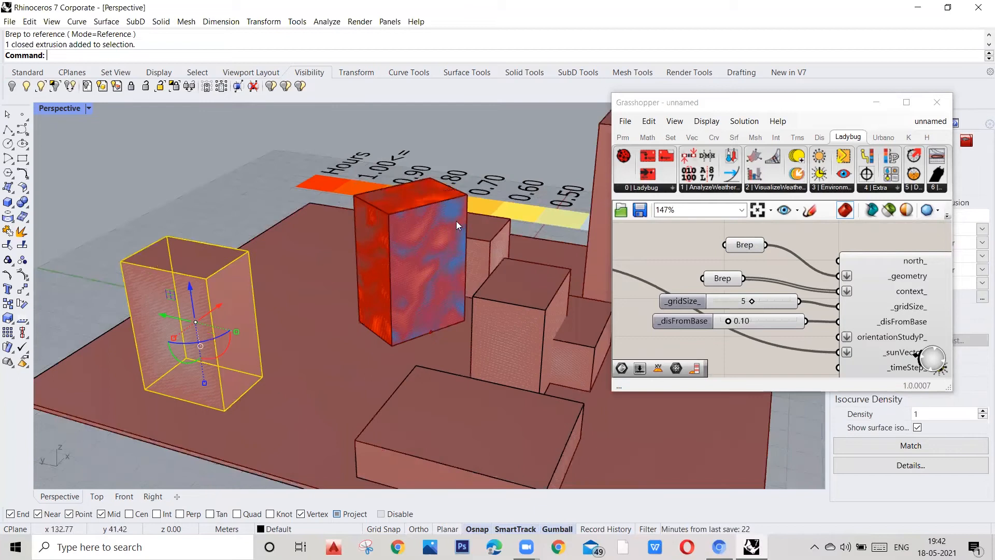
pyautogui.scroll(-3, 456, 221)
pyautogui.write('hide')
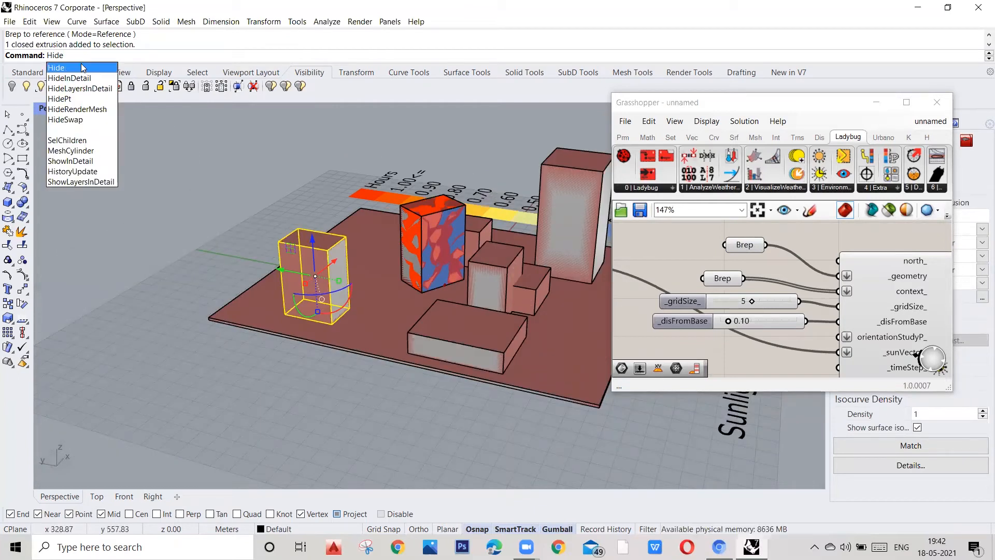
pyautogui.click(83, 68)
pyautogui.click(408, 214)
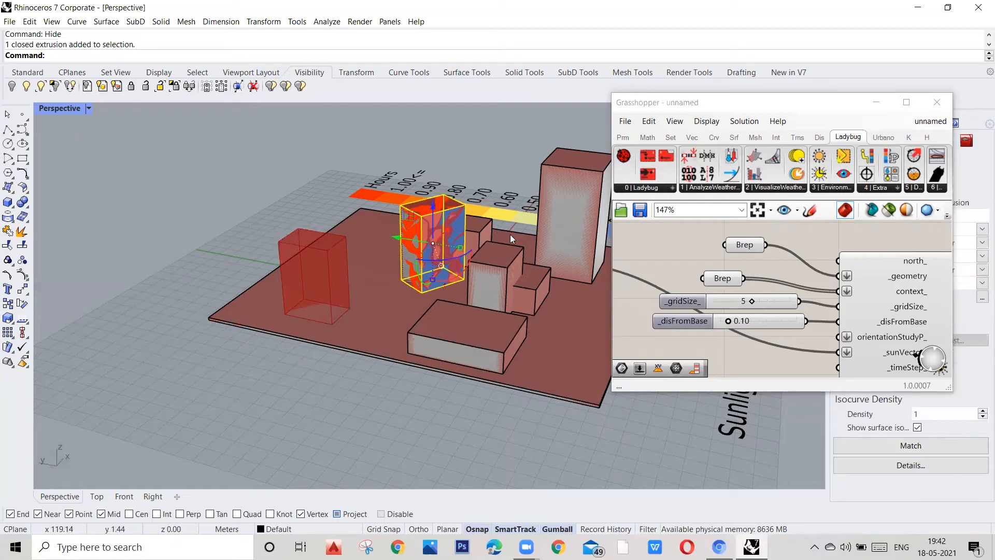
pyautogui.rightClick(510, 234)
pyautogui.click(482, 229)
pyautogui.rightClick(490, 233)
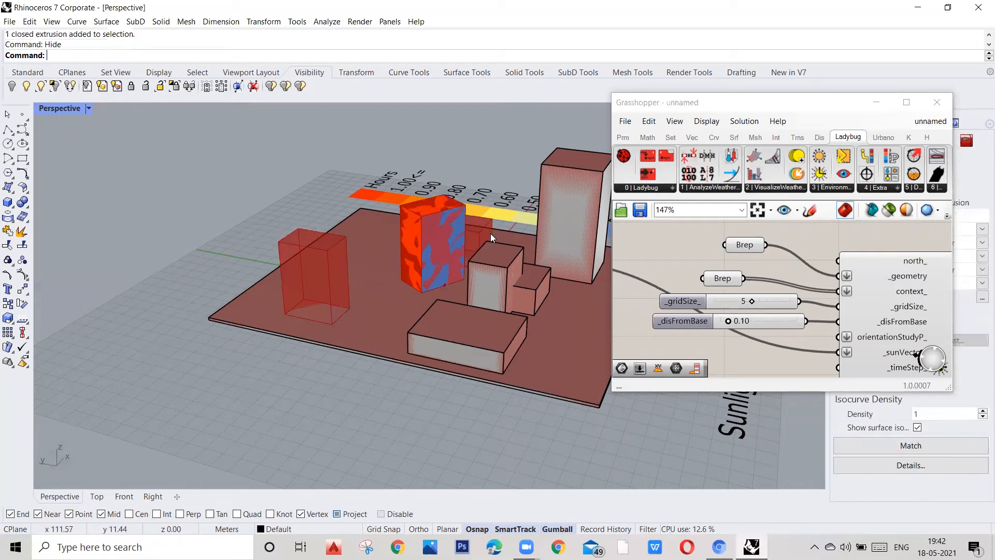
# Hide the tall tower, the remaining low and central blocks and the ground slab in the Rhino model.
pyautogui.click(568, 167)
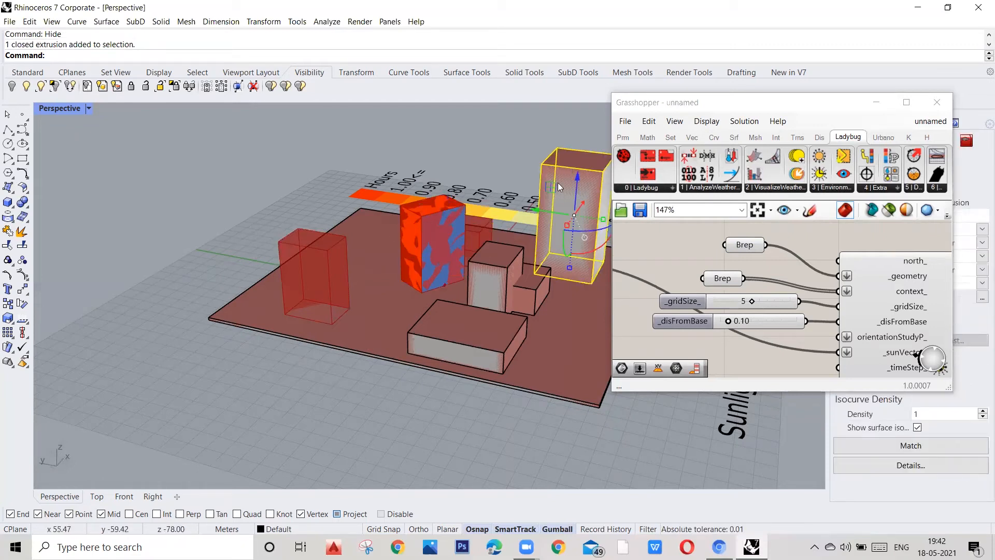
pyautogui.rightClick(558, 182)
pyautogui.click(505, 261)
pyautogui.rightClick(526, 312)
pyautogui.click(491, 311)
pyautogui.rightClick(492, 311)
pyautogui.click(493, 382)
pyautogui.rightClick(493, 382)
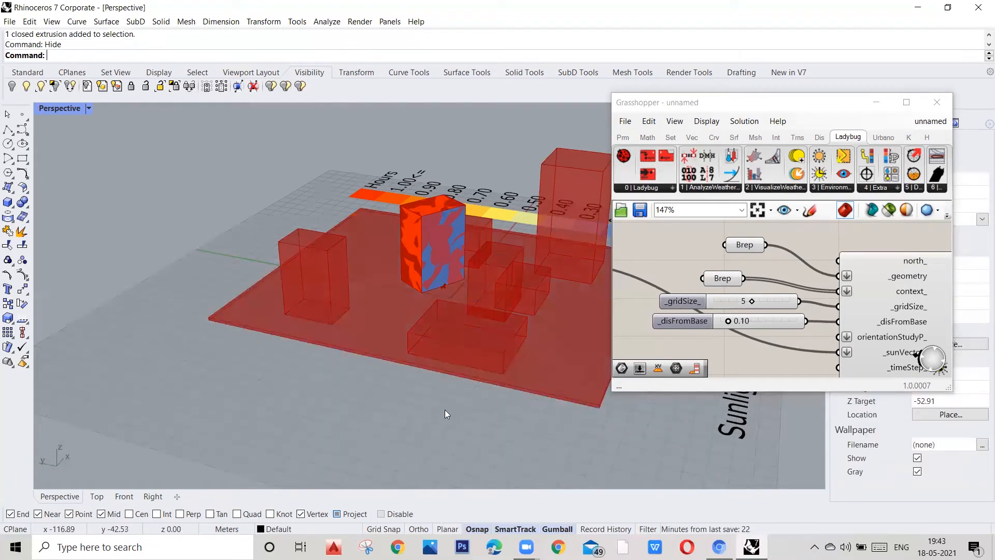
# Turn off the preview of the Brep connected to _geometry so only the analysis mesh covers that building.
pyautogui.scroll(-3, 384, 378)
pyautogui.scroll(2, 769, 311)
pyautogui.scroll(-2, 771, 310)
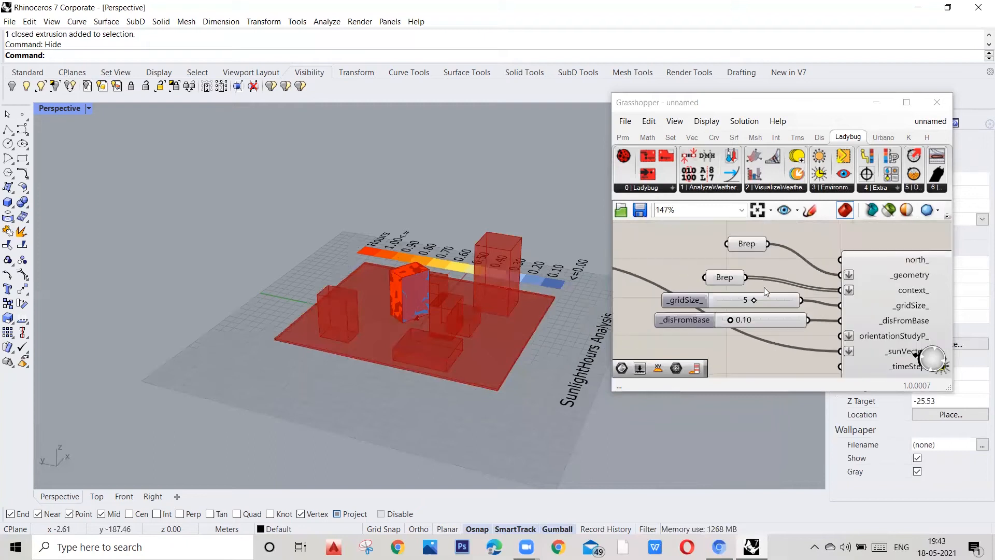
pyautogui.scroll(1, 741, 284)
pyautogui.click(730, 279)
pyautogui.click(752, 238)
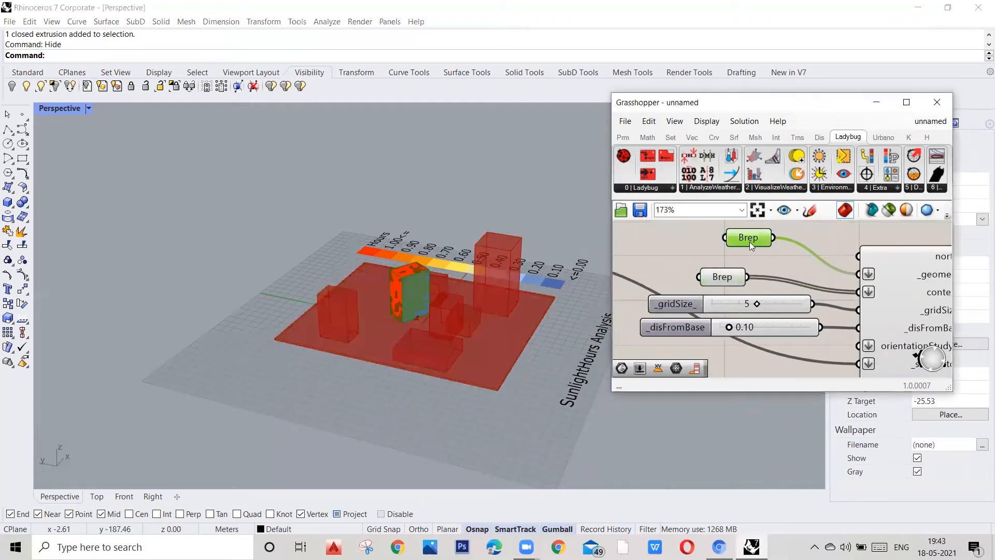
pyautogui.rightClick(748, 241)
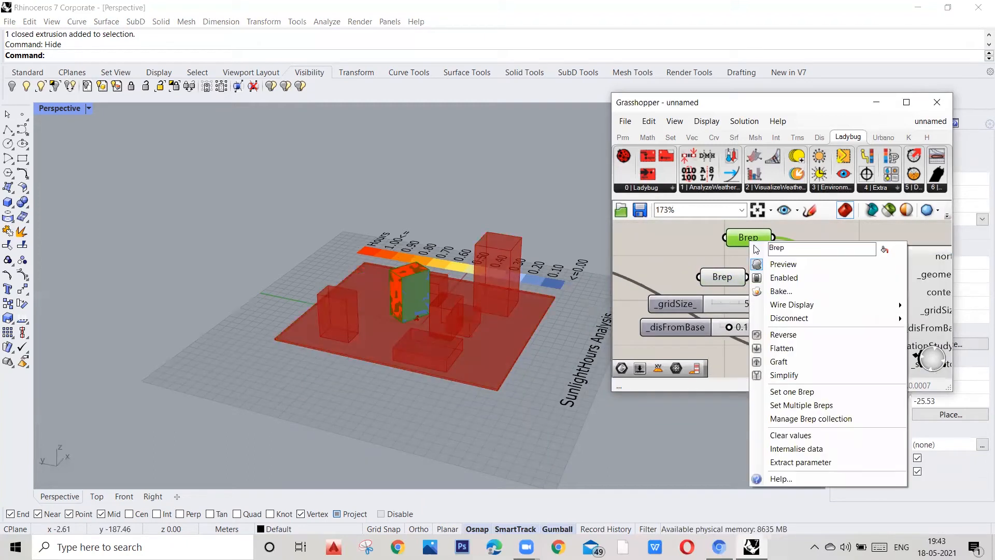
pyautogui.click(783, 264)
pyautogui.scroll(-1, 682, 257)
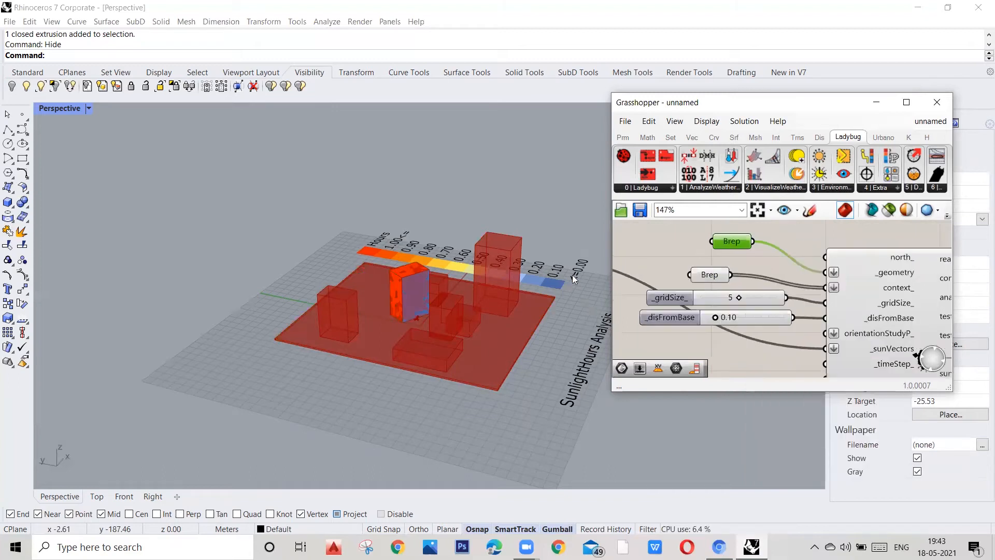
pyautogui.scroll(2, 399, 302)
pyautogui.scroll(-3, 382, 259)
pyautogui.moveTo(392, 290); pyautogui.dragTo(344, 327, button='right')
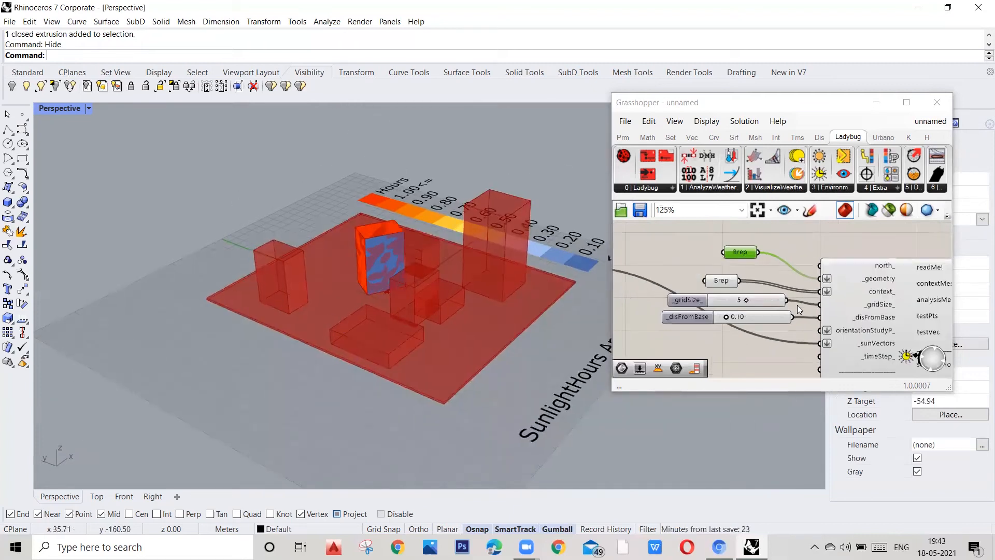
# Add a Ladybug_Legend Parameters component and place it in the empty canvas area before the sunlight hours component's toggles.
pyautogui.scroll(-4, 807, 286)
pyautogui.scroll(-1, 751, 293)
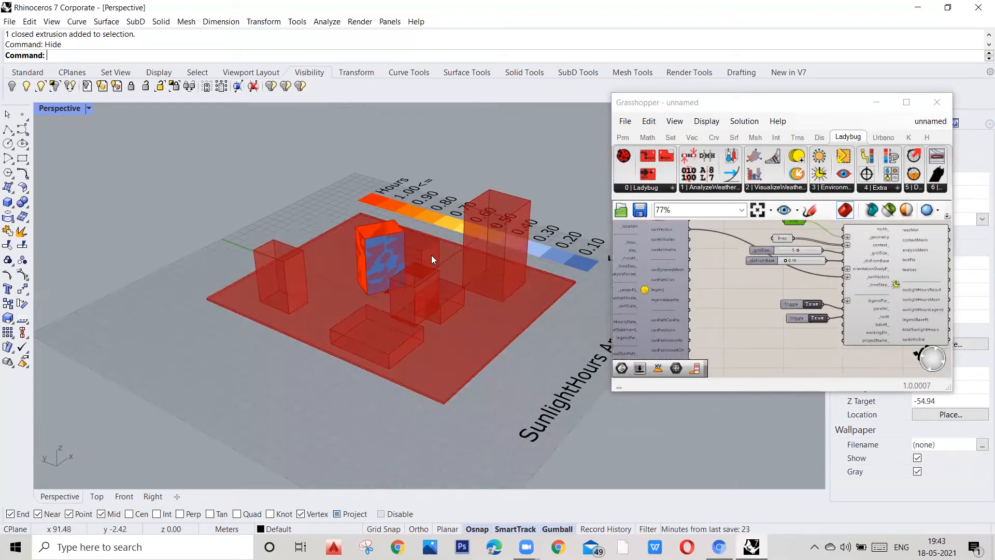
pyautogui.scroll(-2, 811, 317)
pyautogui.scroll(2, 811, 317)
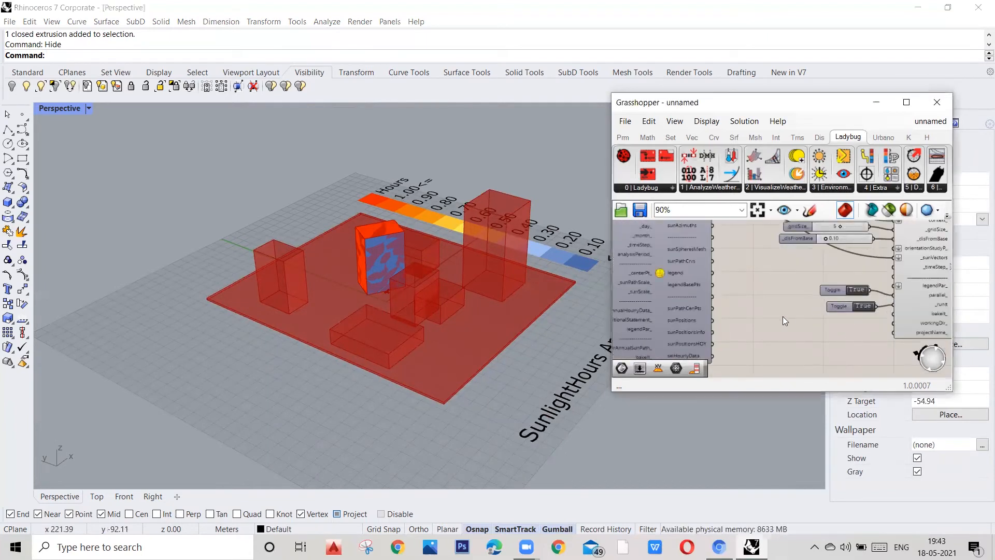
pyautogui.doubleClick(783, 316)
pyautogui.write('legend')
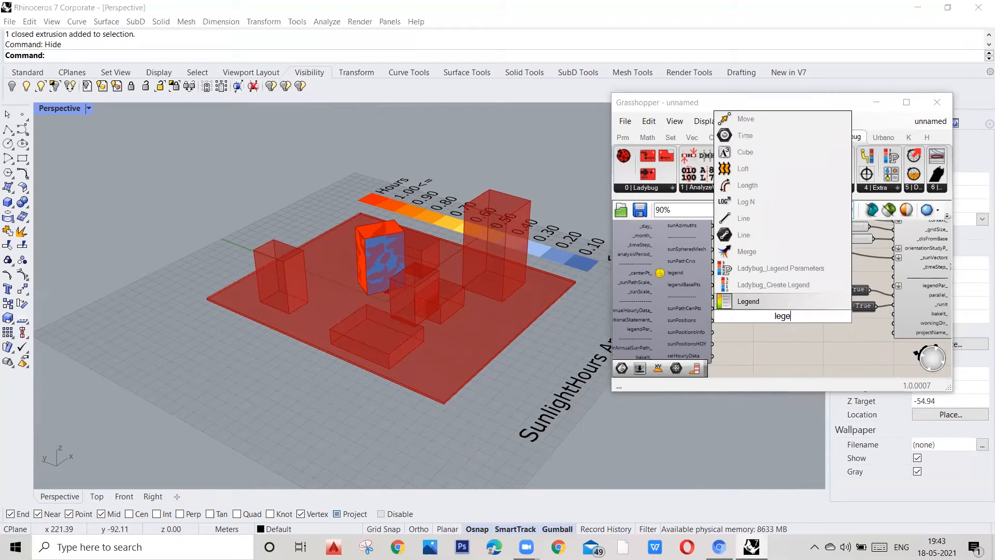
pyautogui.click(778, 268)
pyautogui.scroll(-5, 814, 320)
pyautogui.moveTo(861, 247); pyautogui.dragTo(753, 333)
pyautogui.moveTo(794, 278); pyautogui.dragTo(814, 310)
# Add a Colour Swatch and place it in the empty area before the Legend Parameters component's inputs.
pyautogui.scroll(2, 782, 272)
pyautogui.scroll(4, 850, 294)
pyautogui.scroll(2, 825, 317)
pyautogui.scroll(-3, 810, 229)
pyautogui.scroll(3, 719, 309)
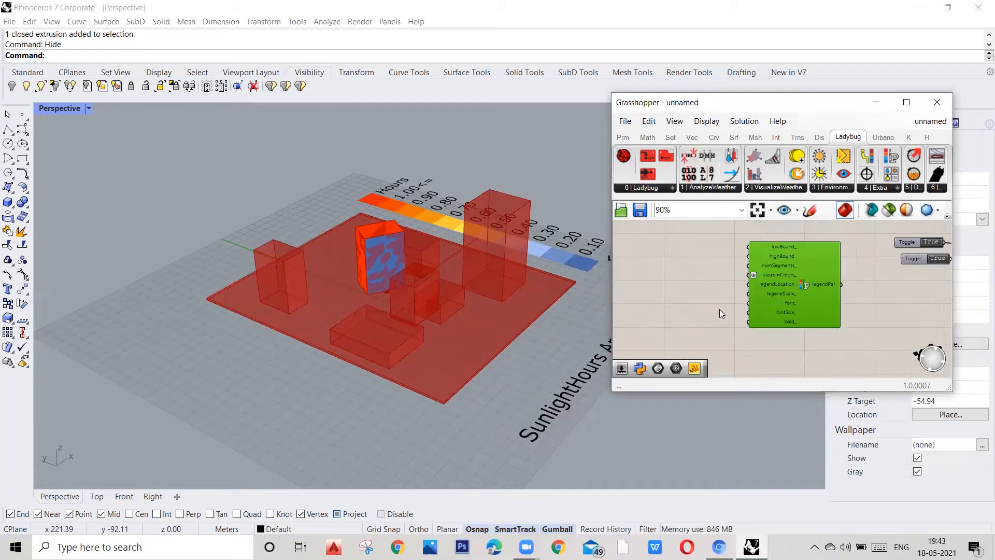
pyautogui.scroll(1, 701, 281)
pyautogui.scroll(-2, 835, 305)
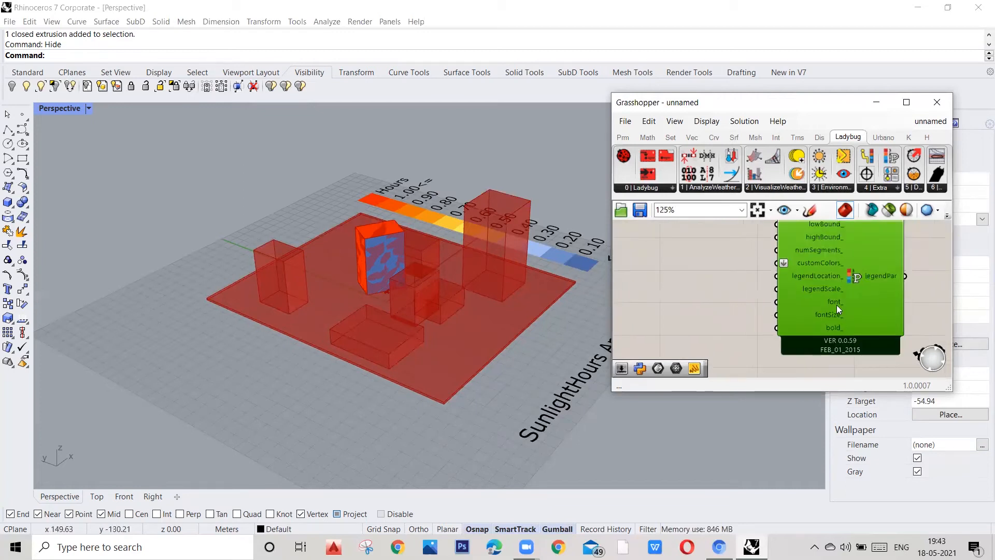
pyautogui.scroll(2, 757, 292)
pyautogui.scroll(-1, 761, 301)
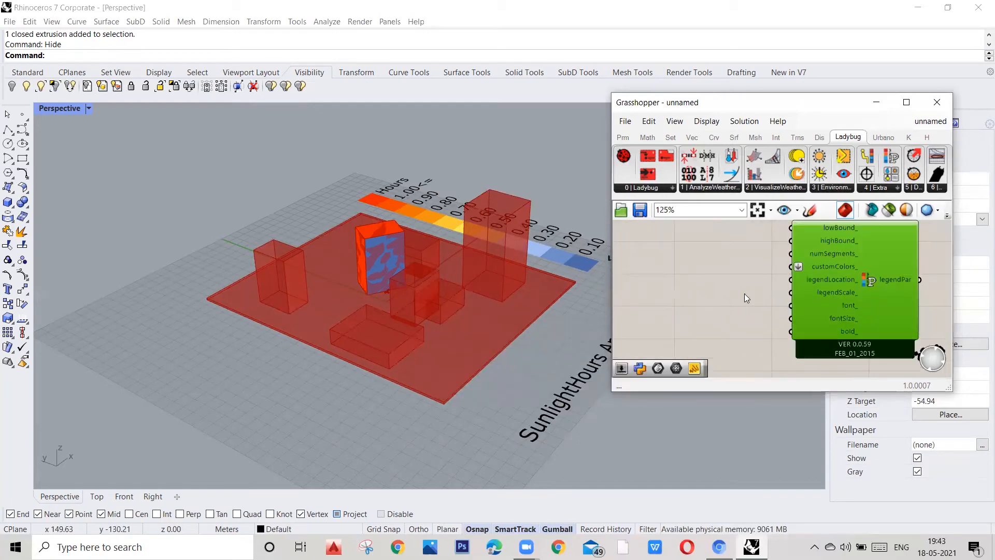
pyautogui.click(741, 289)
pyautogui.doubleClick(739, 285)
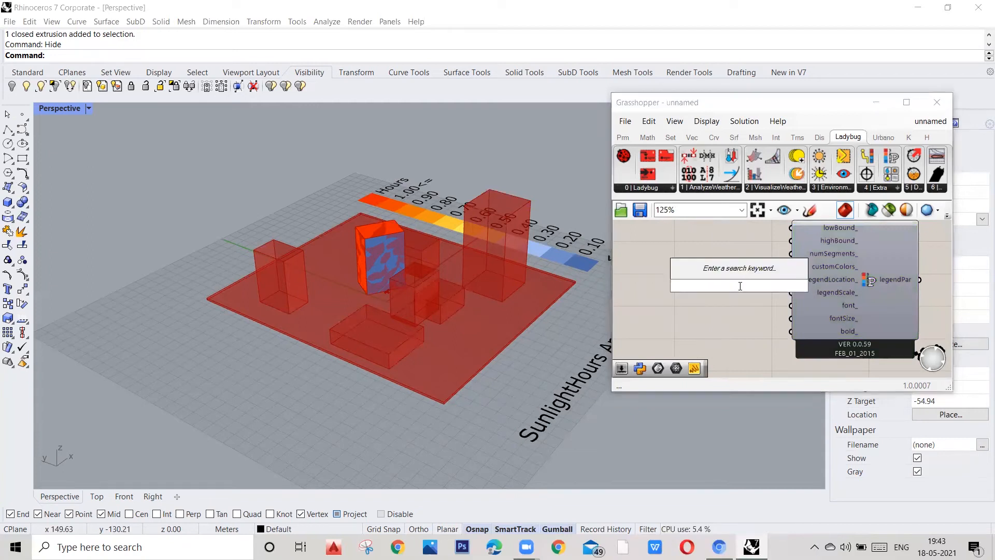
pyautogui.write('colou')
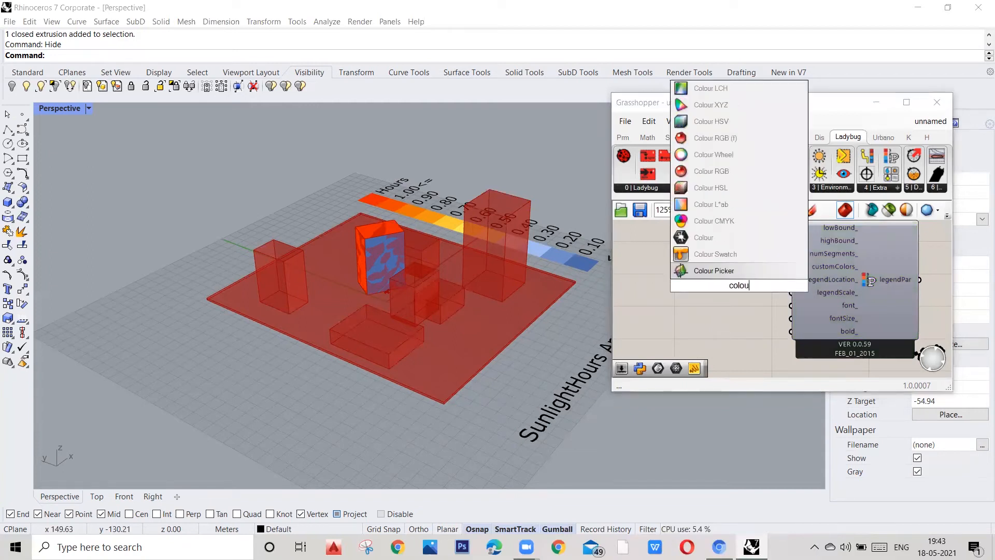
pyautogui.click(727, 251)
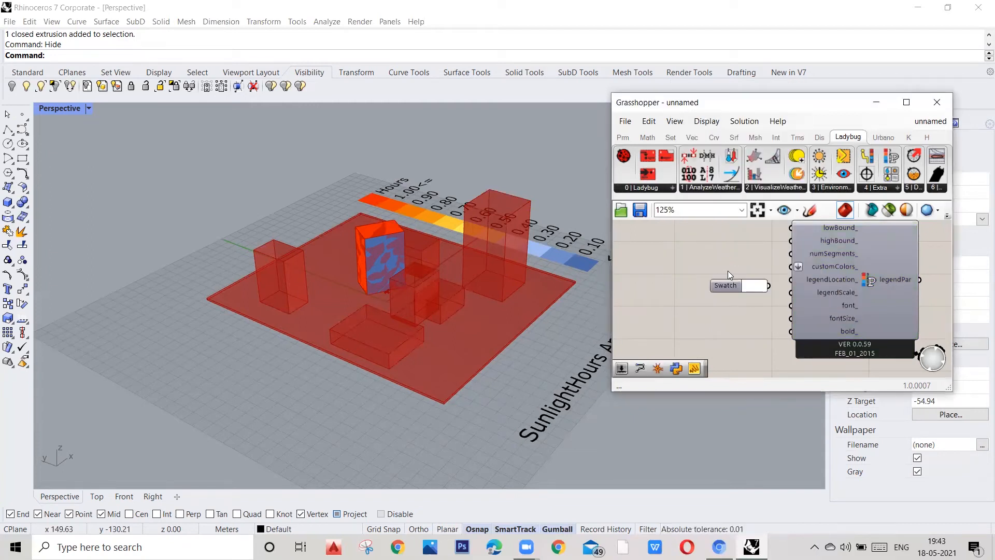
pyautogui.moveTo(729, 284); pyautogui.dragTo(698, 279)
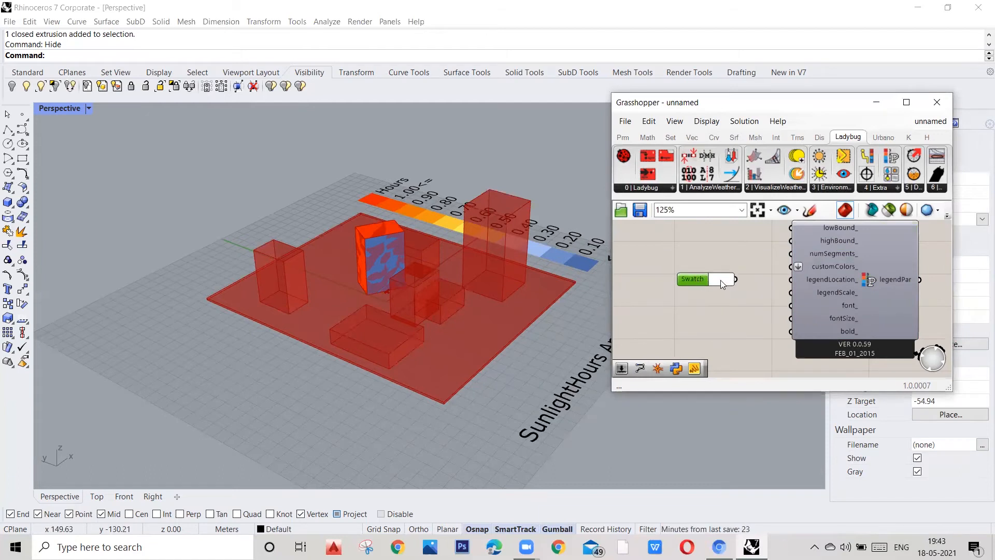
# Set the swatch's colour to yellow with R 243, G 243 and B 70.
pyautogui.click(721, 281)
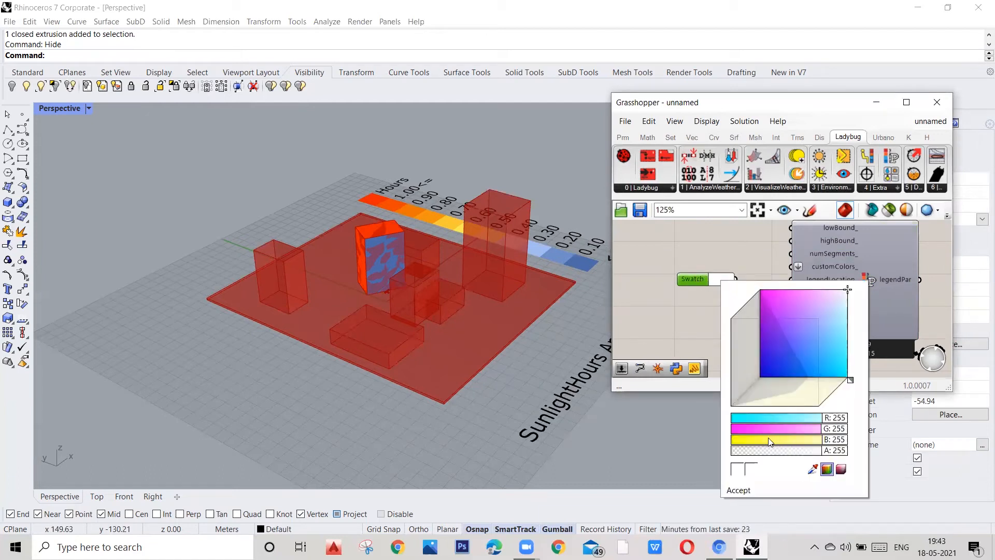
pyautogui.moveTo(845, 439); pyautogui.dragTo(775, 441)
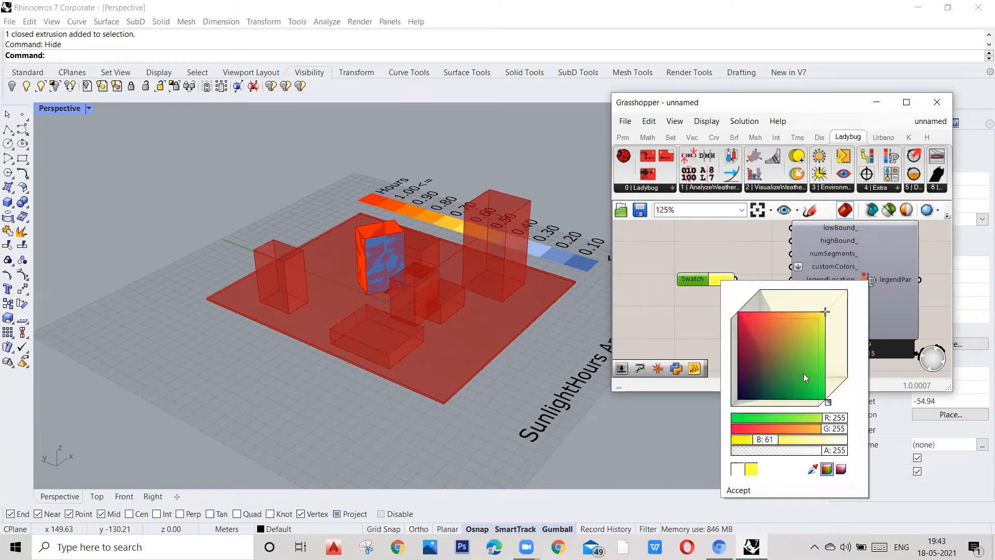
pyautogui.moveTo(824, 313); pyautogui.dragTo(820, 315)
pyautogui.moveTo(776, 439)
pyautogui.mouseDown()
pyautogui.moveTo(766, 439)
pyautogui.moveTo(776, 443)
pyautogui.mouseUp()
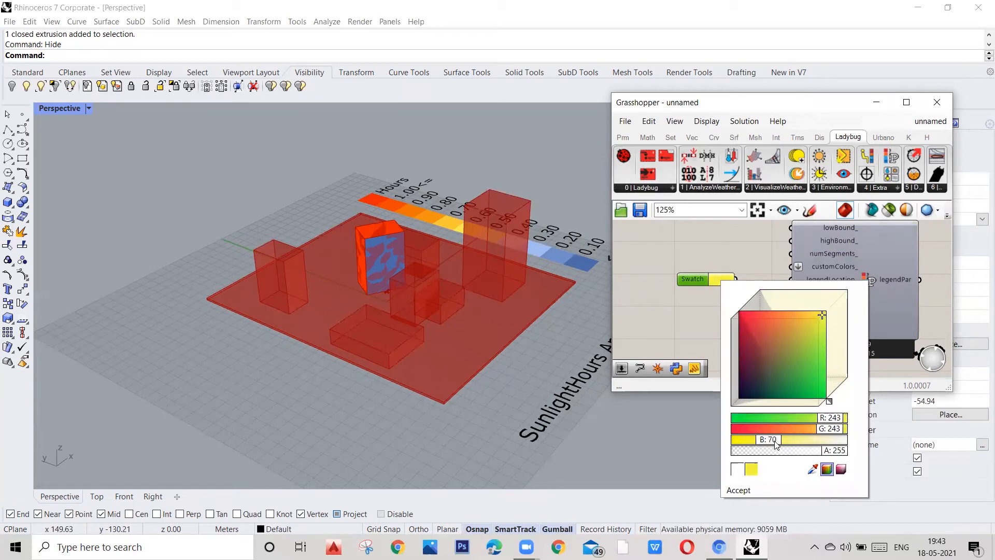
pyautogui.click(737, 490)
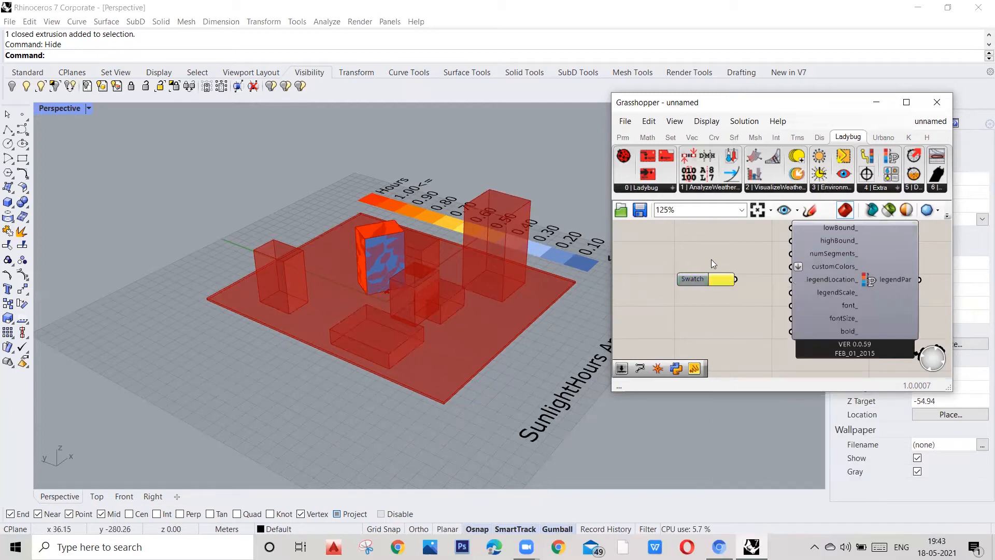
pyautogui.click(715, 282)
pyautogui.click(715, 266)
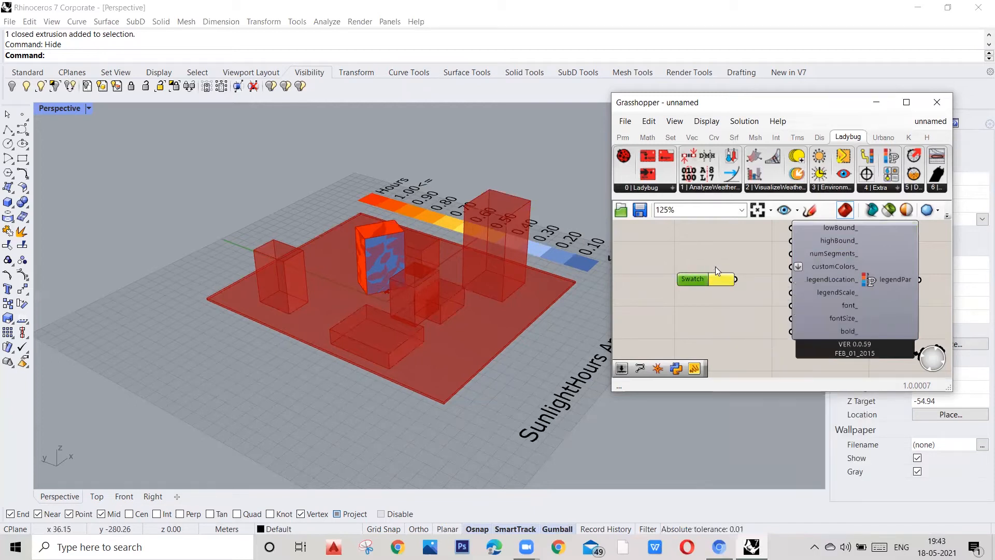
pyautogui.hotkey('ctrl', 'v')
pyautogui.moveTo(722, 306)
pyautogui.mouseDown()
pyautogui.moveTo(716, 299)
pyautogui.moveTo(728, 313)
pyautogui.mouseUp()
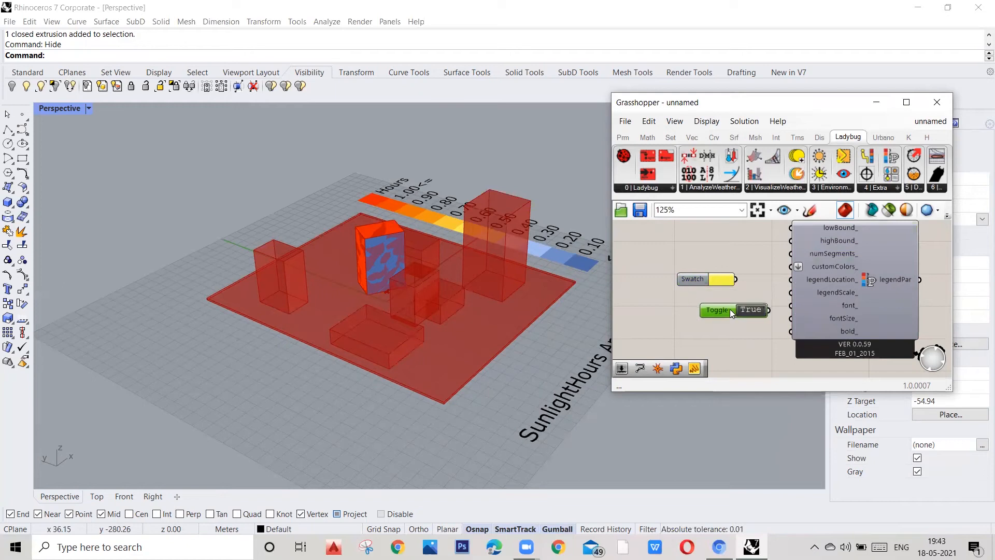
pyautogui.press('Delete')
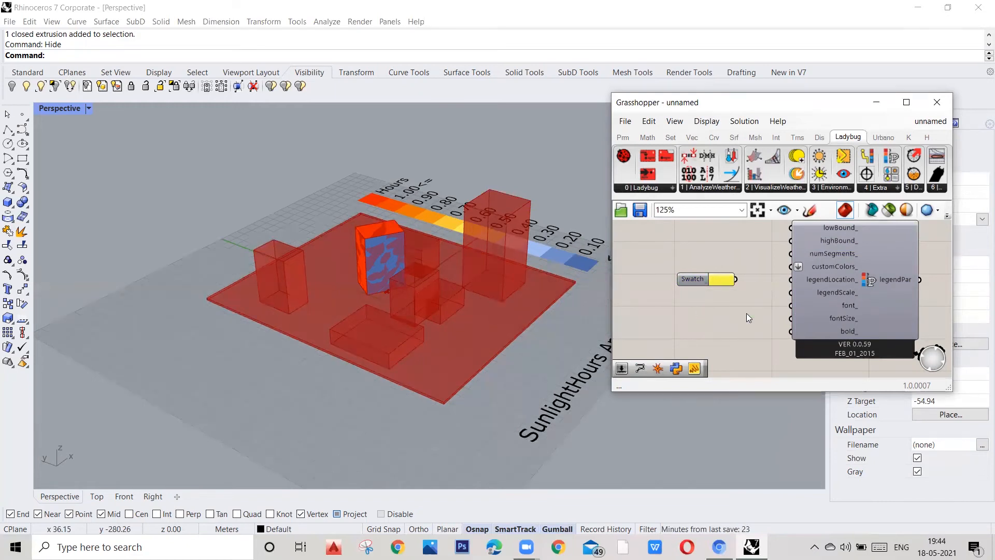
# Duplicate the yellow swatch and place the copy directly above the original.
pyautogui.click(704, 279)
pyautogui.hotkey('ctrl', 'c')
pyautogui.hotkey('ctrl', 'v')
pyautogui.moveTo(709, 284); pyautogui.dragTo(704, 262)
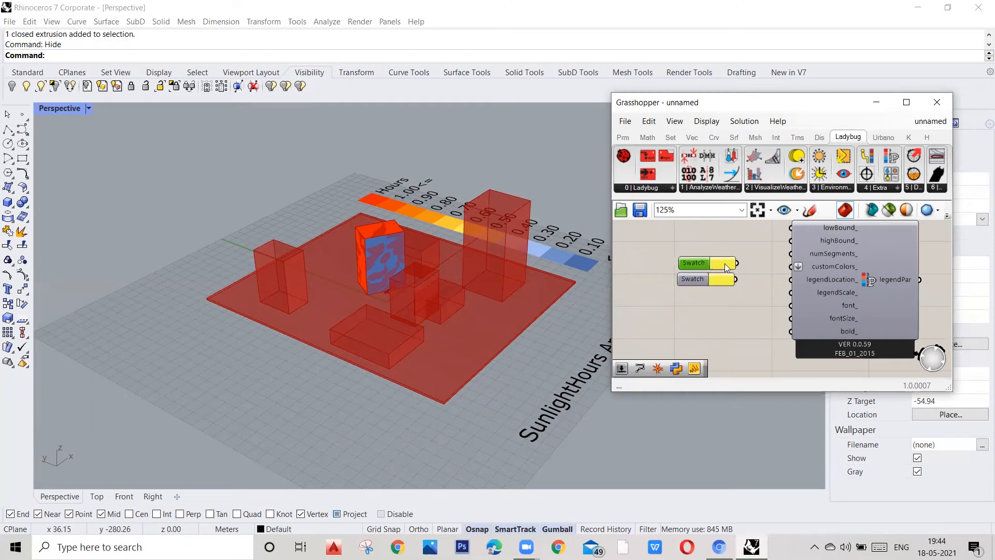
# Set the upper swatch's colour to dark navy with R 24, G 14 and B 64.
pyautogui.click(725, 263)
pyautogui.click(760, 359)
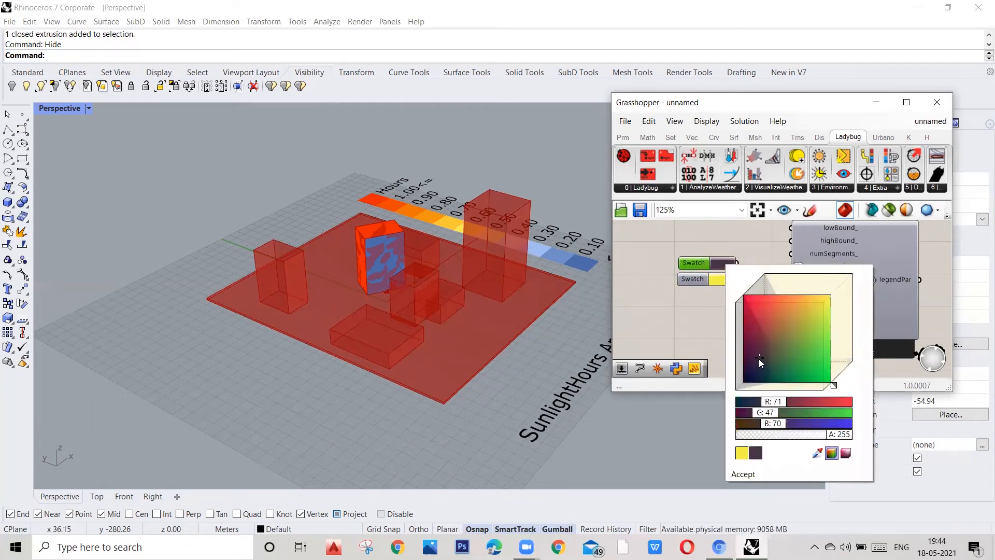
pyautogui.click(767, 356)
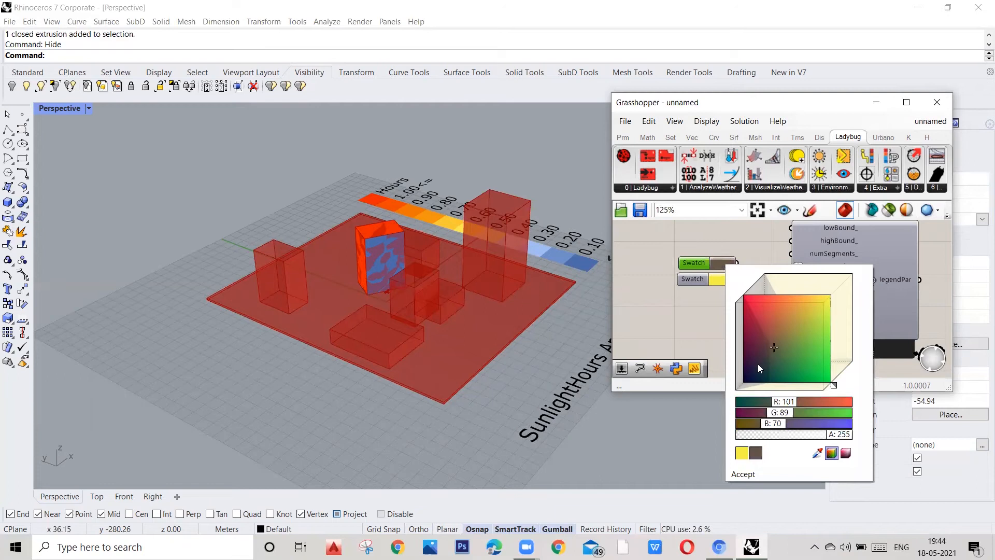
pyautogui.click(755, 364)
pyautogui.click(756, 364)
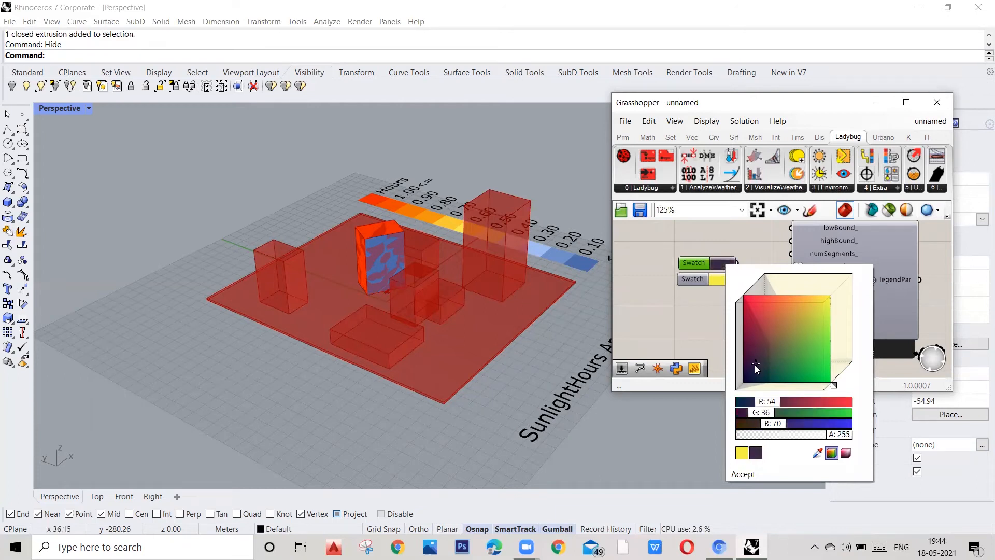
pyautogui.moveTo(773, 424); pyautogui.dragTo(785, 425)
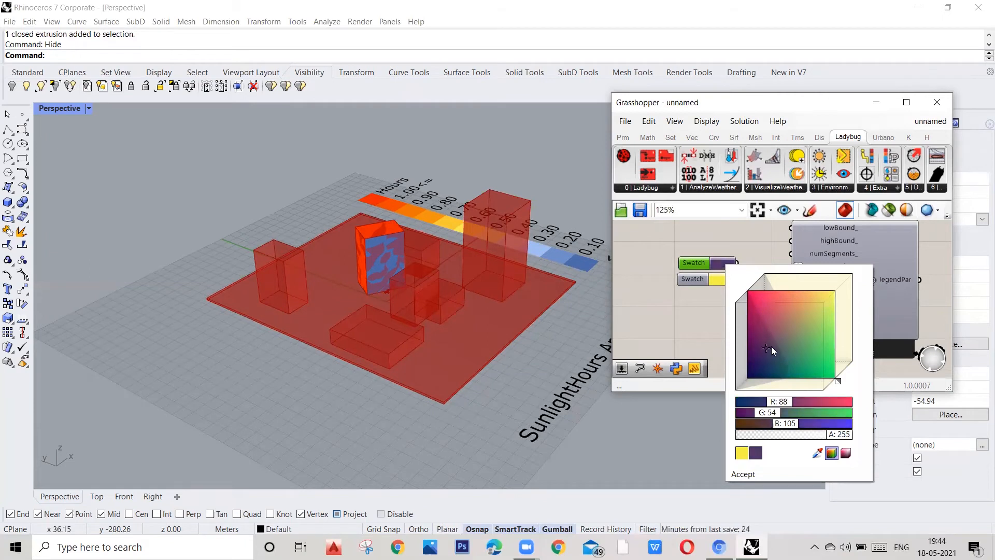
pyautogui.click(758, 345)
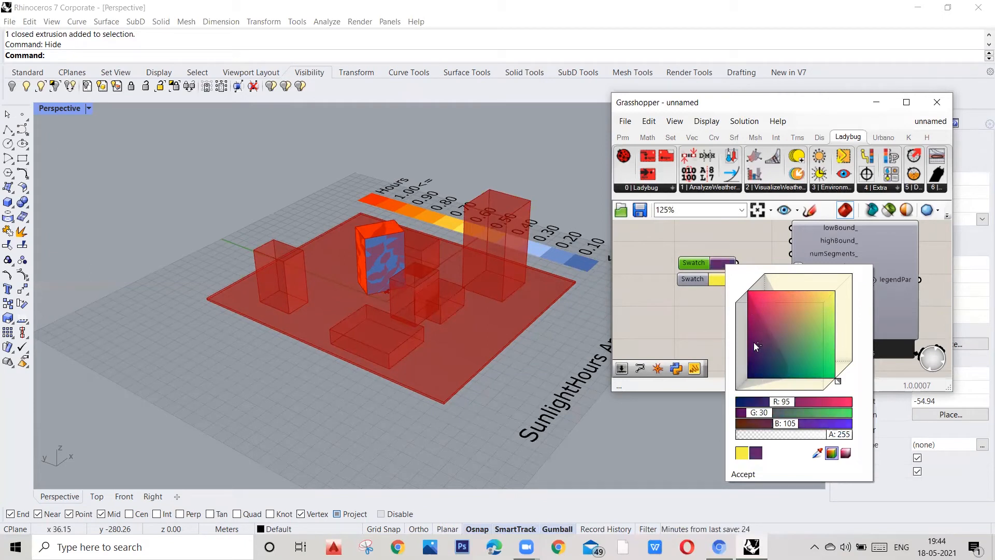
pyautogui.click(770, 346)
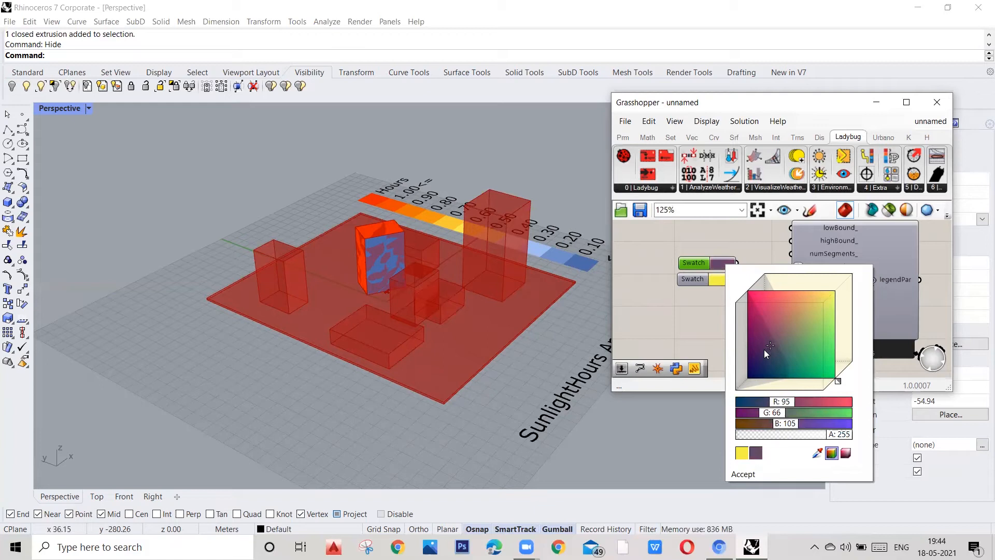
pyautogui.click(753, 371)
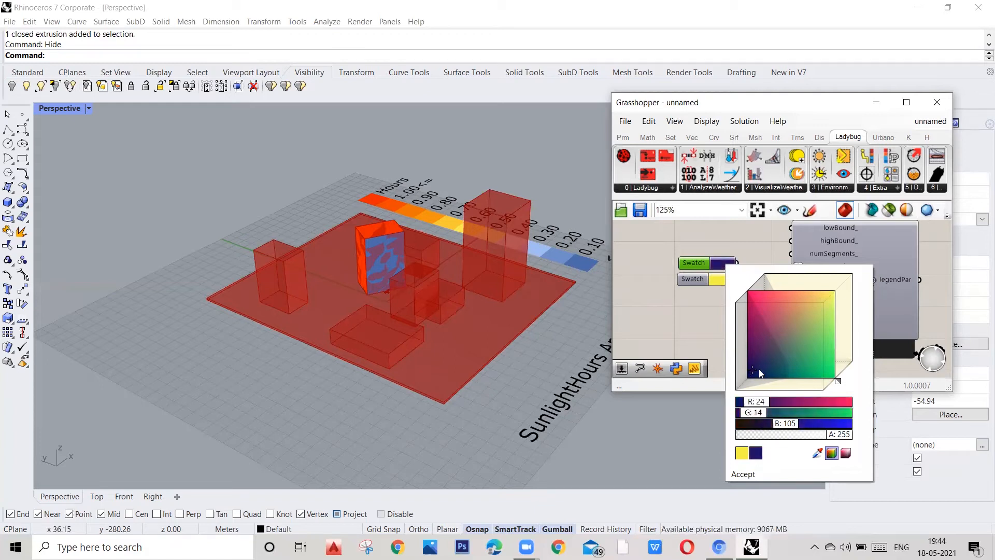
pyautogui.moveTo(791, 426); pyautogui.dragTo(775, 425)
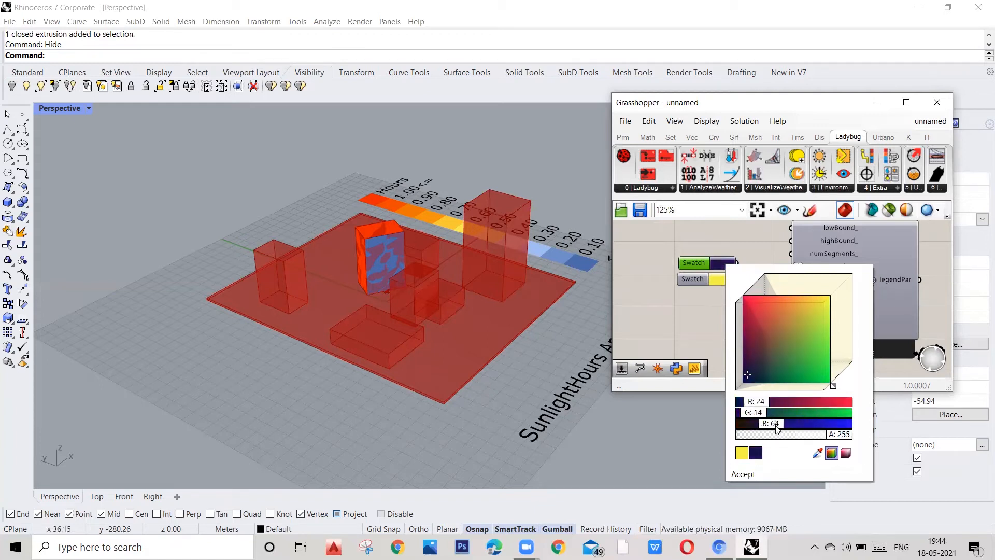
pyautogui.click(743, 473)
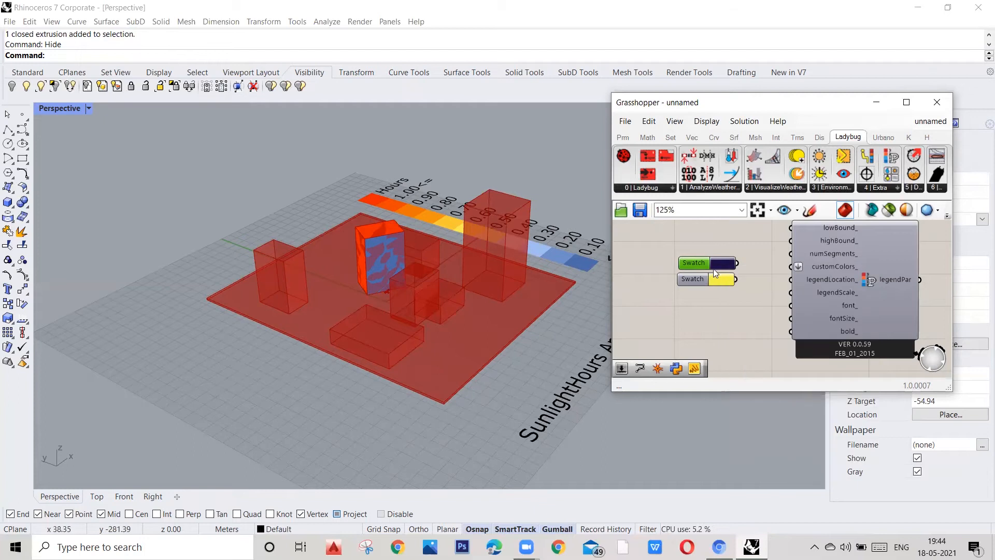
# Paste a third copy of the yellow swatch and place it above the navy one.
pyautogui.click(713, 269)
pyautogui.click(716, 240)
pyautogui.hotkey('ctrl', 'v')
pyautogui.moveTo(717, 254); pyautogui.dragTo(708, 243)
# Set the third swatch's colour to dark red with R 161, G 23 and B 32.
pyautogui.click(722, 240)
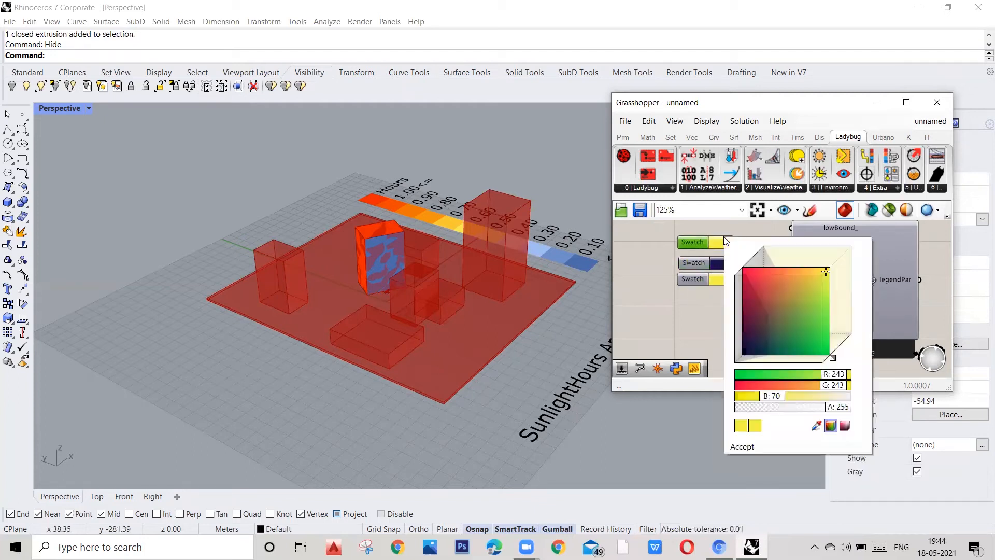
pyautogui.click(752, 278)
pyautogui.moveTo(754, 283); pyautogui.dragTo(748, 314)
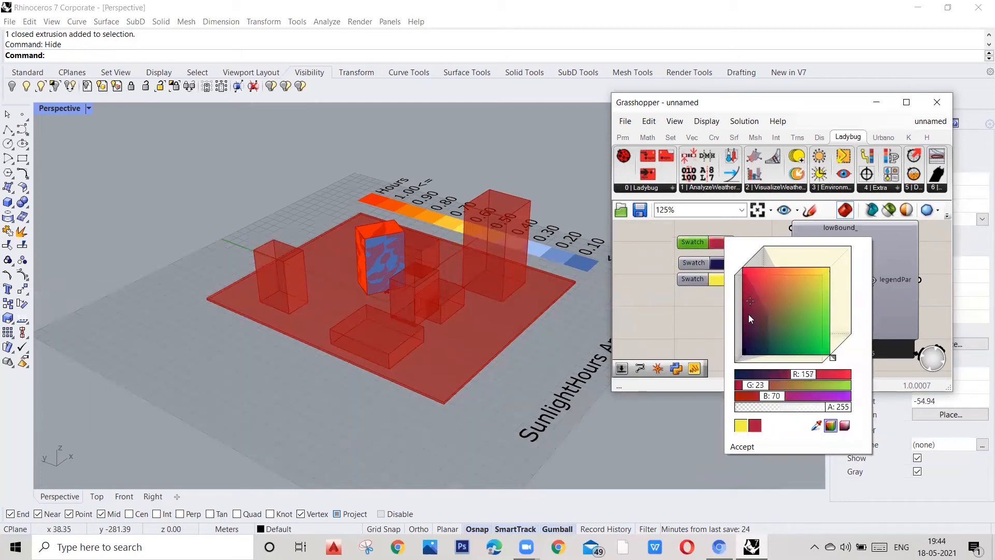
pyautogui.moveTo(771, 395); pyautogui.dragTo(748, 402)
pyautogui.moveTo(743, 314); pyautogui.dragTo(739, 329)
pyautogui.moveTo(758, 397)
pyautogui.mouseDown()
pyautogui.moveTo(743, 290)
pyautogui.moveTo(747, 303)
pyautogui.mouseUp()
pyautogui.moveTo(763, 397); pyautogui.dragTo(761, 401)
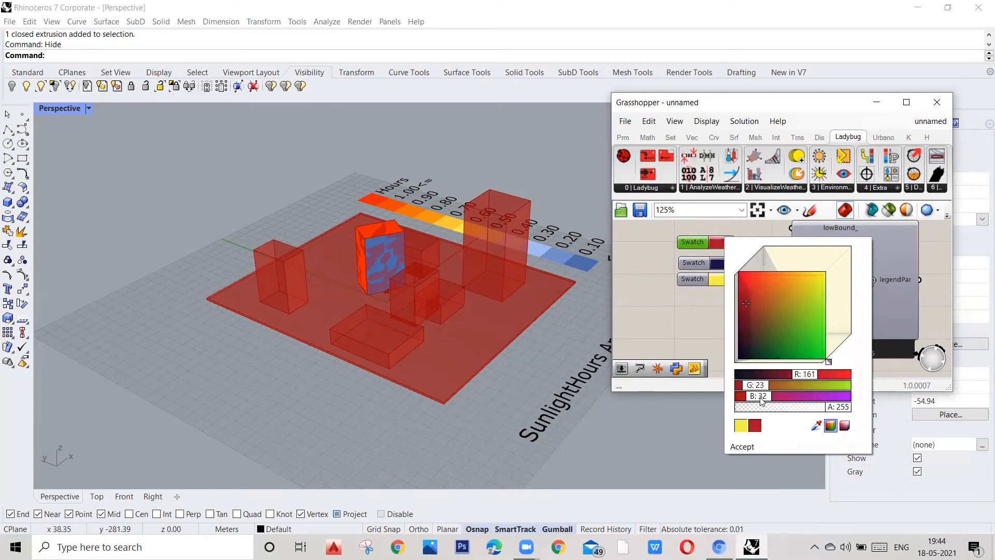
pyautogui.click(746, 446)
# Wire the red, navy and yellow swatches together into customColors_, and connect legendPar to the sunlight hours component's legendPar_ input.
pyautogui.scroll(2, 730, 290)
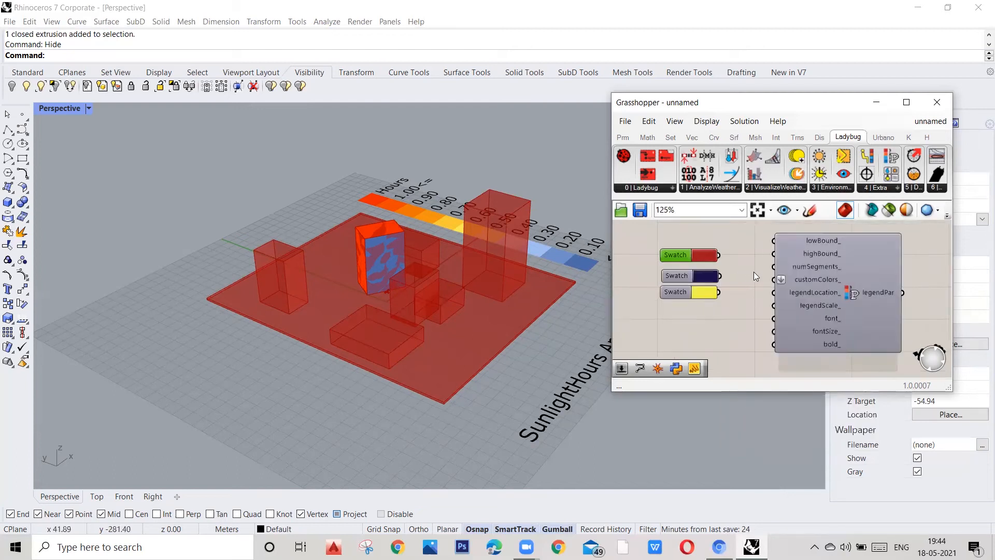
pyautogui.moveTo(714, 255); pyautogui.dragTo(779, 281)
pyautogui.keyDown('shift'); pyautogui.moveTo(713, 277); pyautogui.dragTo(779, 280); pyautogui.keyUp('shift')
pyautogui.keyDown('shift'); pyautogui.moveTo(713, 296); pyautogui.dragTo(779, 280); pyautogui.keyUp('shift')
pyautogui.scroll(-3, 733, 302)
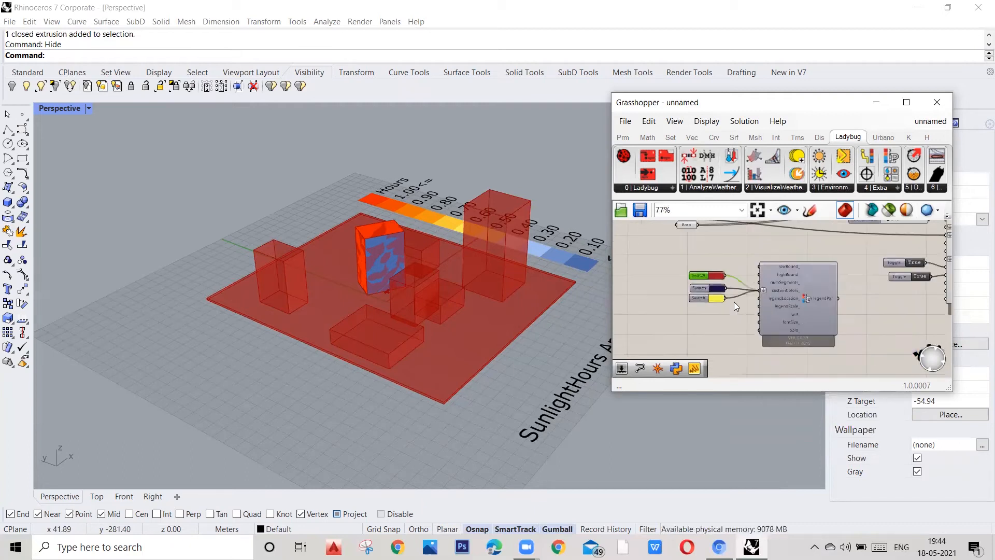
pyautogui.moveTo(800, 299); pyautogui.dragTo(908, 262)
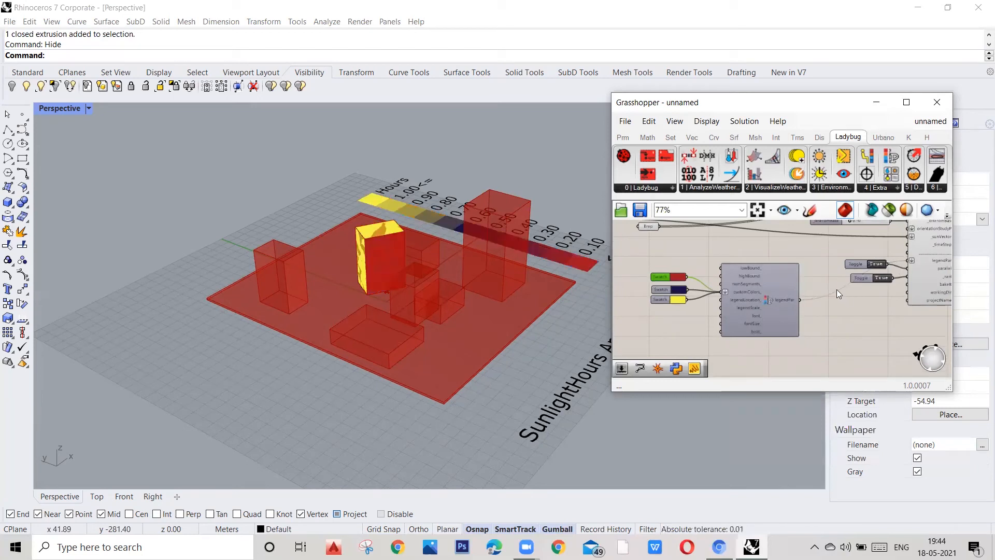
# Turn on the preview of the sunPath component and view the recoloured building together with the sun path.
pyautogui.scroll(-5, 415, 223)
pyautogui.scroll(5, 408, 214)
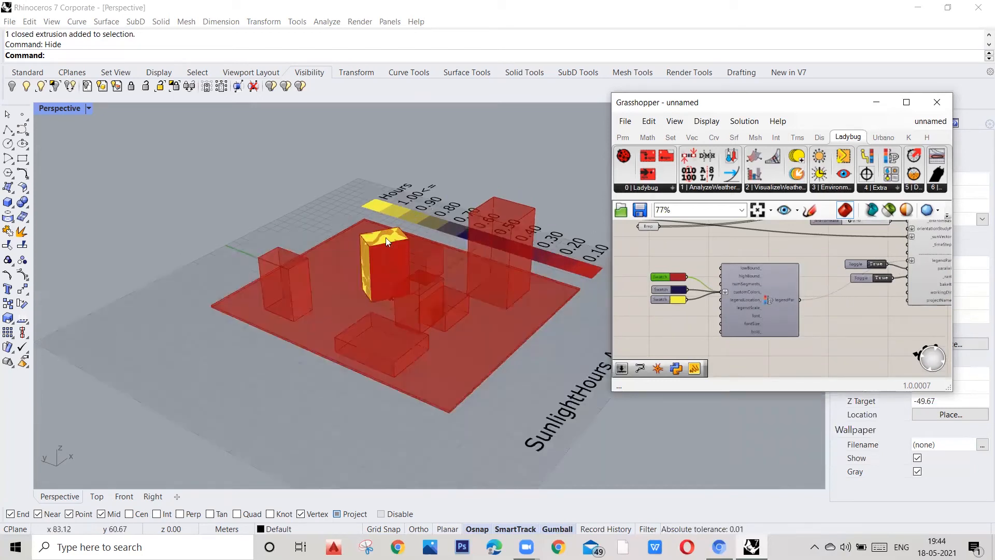
pyautogui.scroll(-3, 425, 261)
pyautogui.scroll(-3, 791, 280)
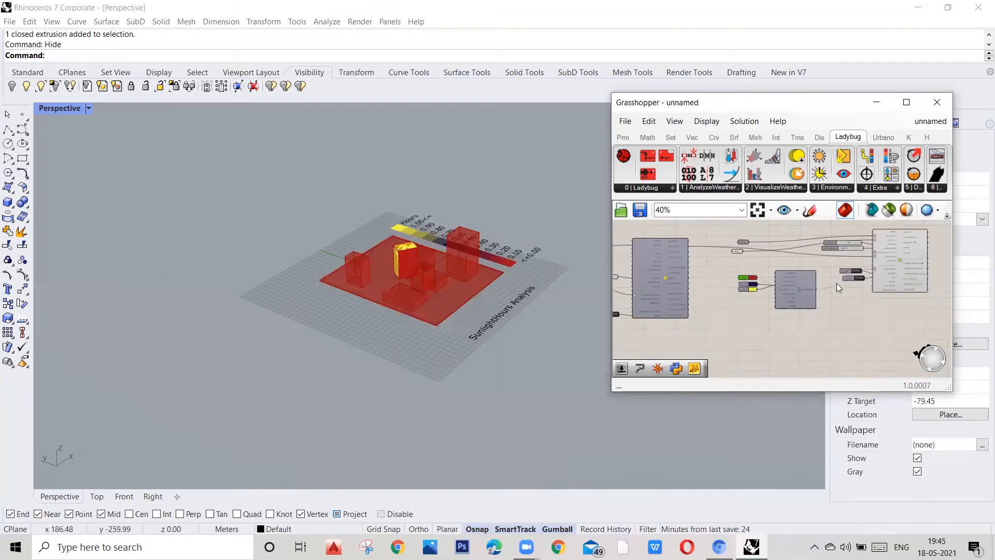
pyautogui.scroll(4, 735, 287)
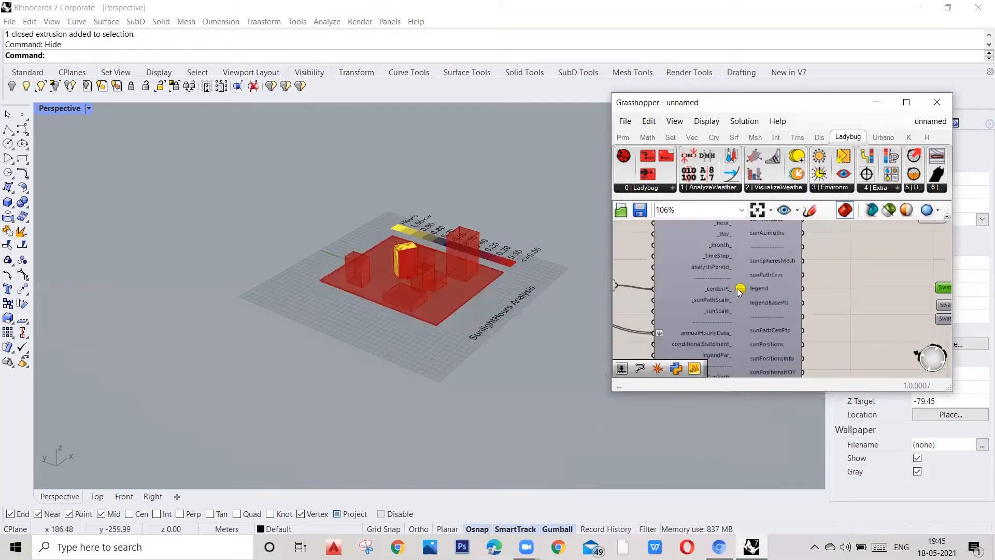
pyautogui.rightClick(740, 289)
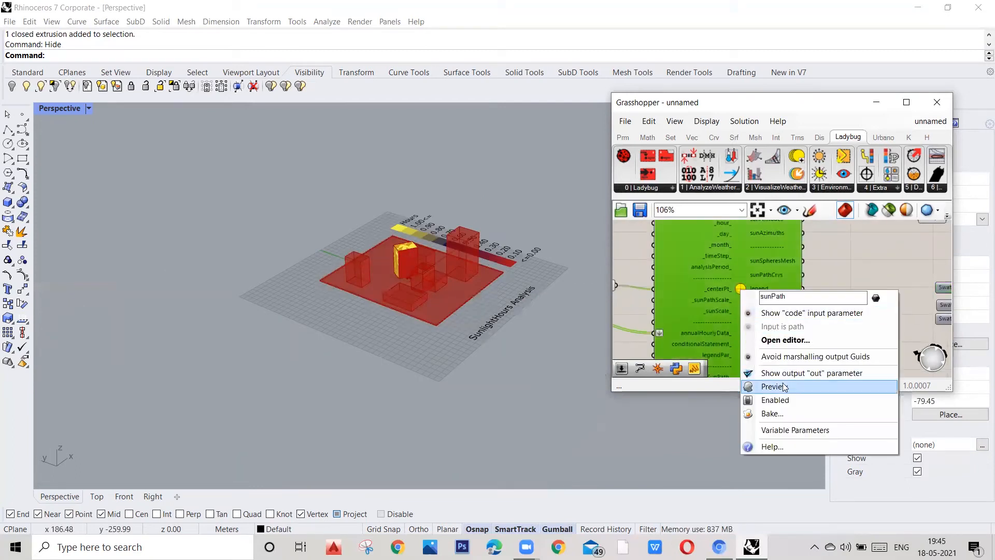
pyautogui.click(762, 386)
pyautogui.moveTo(381, 256); pyautogui.dragTo(339, 276, button='right')
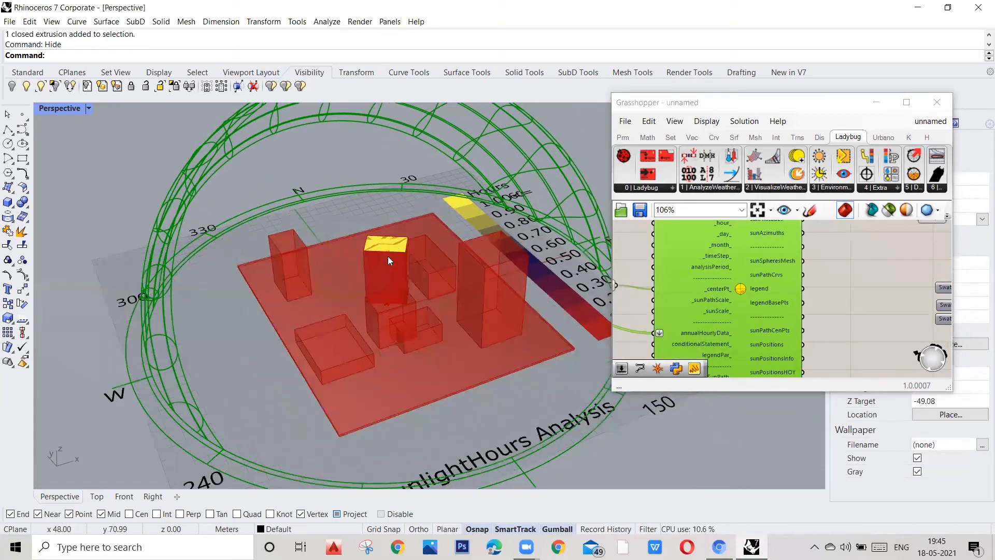
# View the building with the sun path from another angle, and turn off the sunPath component's preview.
pyautogui.scroll(2, 410, 275)
pyautogui.moveTo(422, 282); pyautogui.dragTo(518, 277, button='right')
pyautogui.scroll(-3, 450, 271)
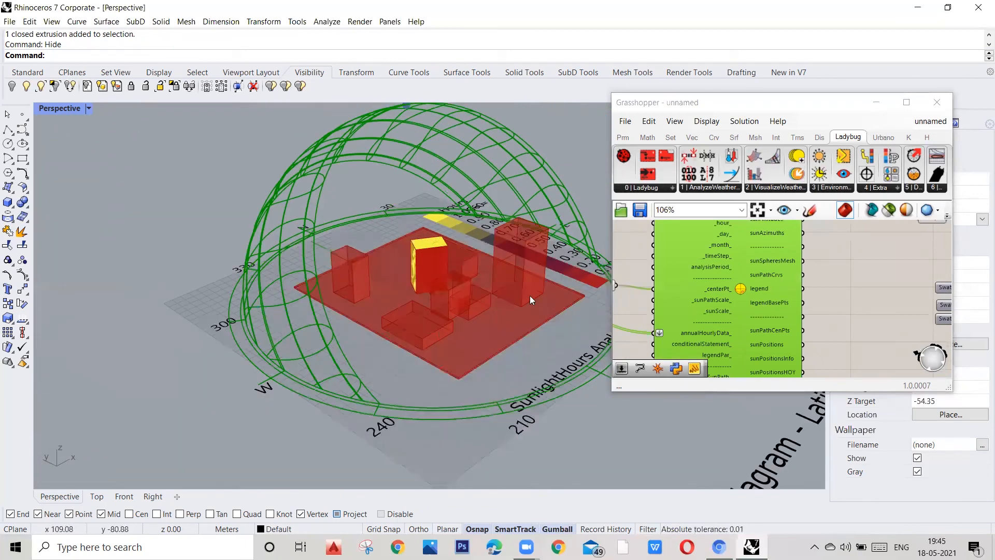
pyautogui.rightClick(742, 288)
pyautogui.click(777, 384)
# Select the two Brep parameters feeding the sunlight hours component and align their centres in one column.
pyautogui.scroll(-5, 722, 289)
pyautogui.scroll(4, 885, 265)
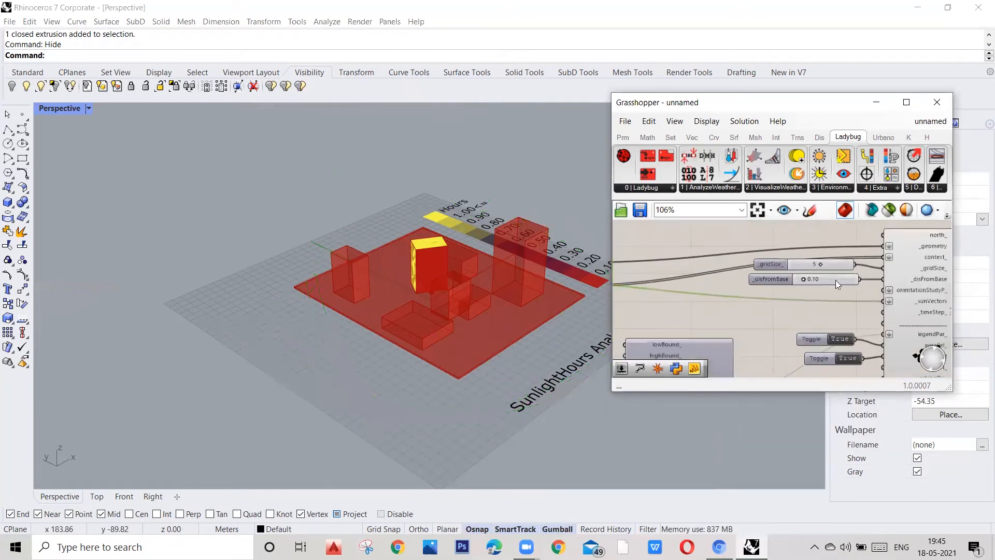
pyautogui.click(649, 273)
pyautogui.moveTo(673, 258); pyautogui.dragTo(841, 245)
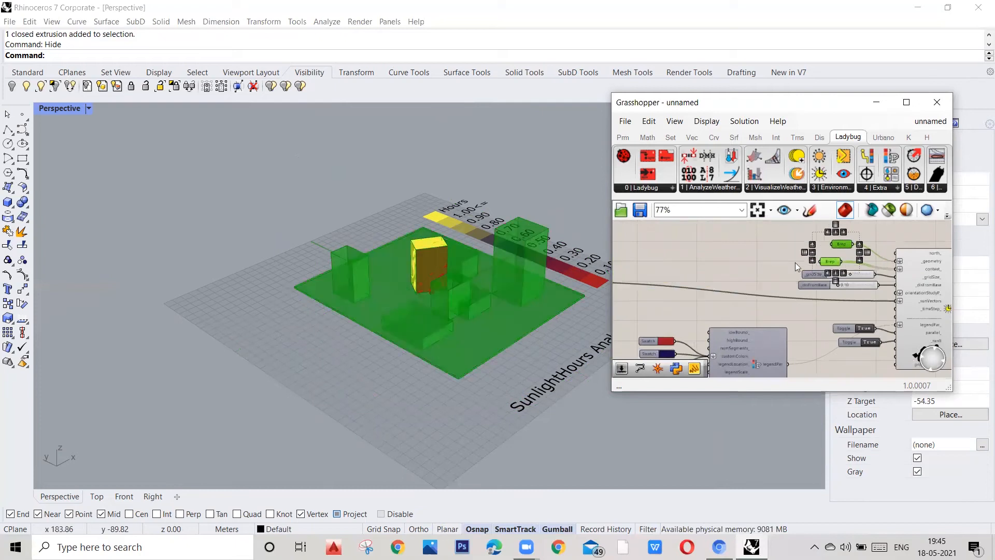
pyautogui.scroll(-3, 722, 288)
pyautogui.scroll(3, 874, 264)
pyautogui.scroll(1, 822, 235)
pyautogui.click(710, 245)
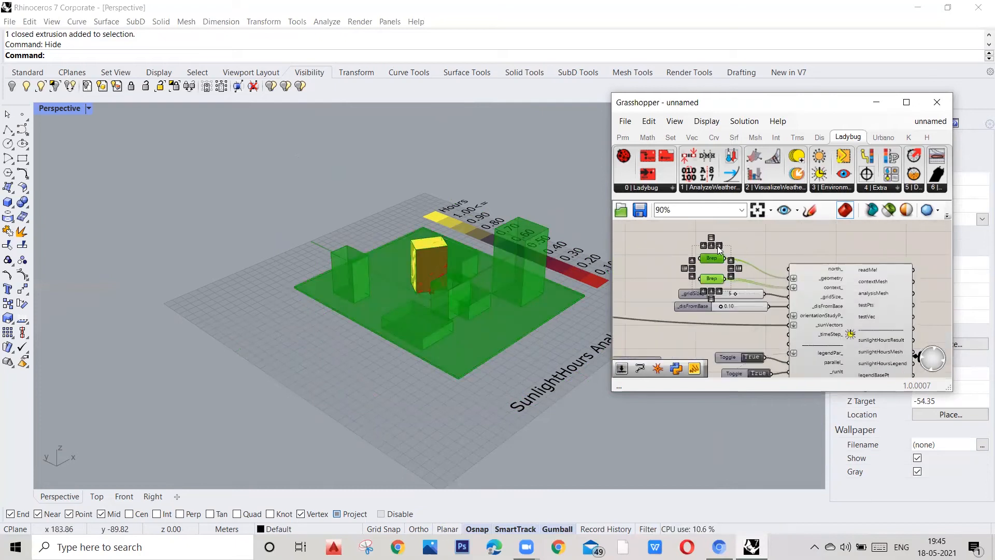
pyautogui.click(741, 254)
# Disconnect the building Brep from _geometry and the surrounding massing Brep from context_ on the sunlight hours component.
pyautogui.scroll(4, 717, 265)
pyautogui.click(708, 289)
pyautogui.scroll(-3, 730, 275)
pyautogui.scroll(2, 723, 254)
pyautogui.click(722, 258)
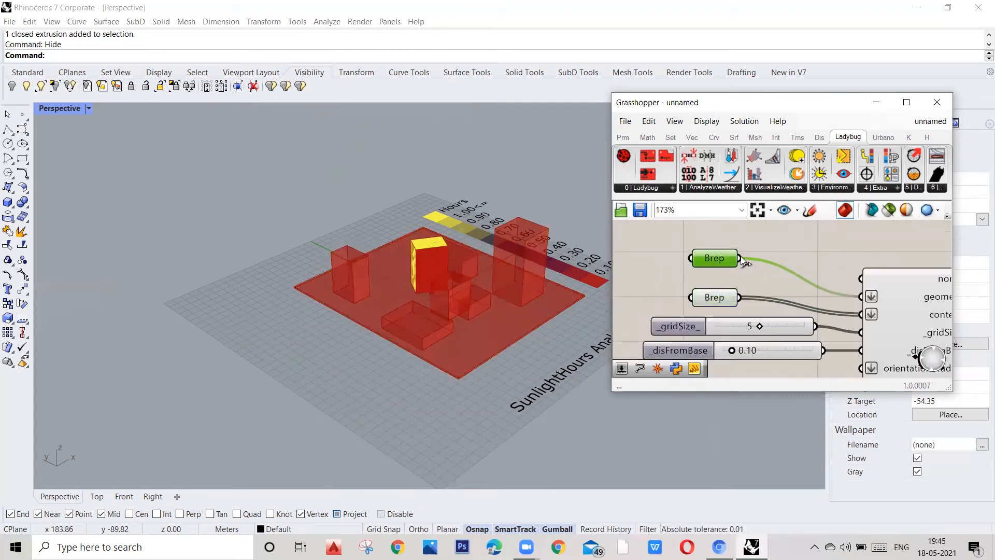
pyautogui.moveTo(741, 258); pyautogui.dragTo(859, 297)
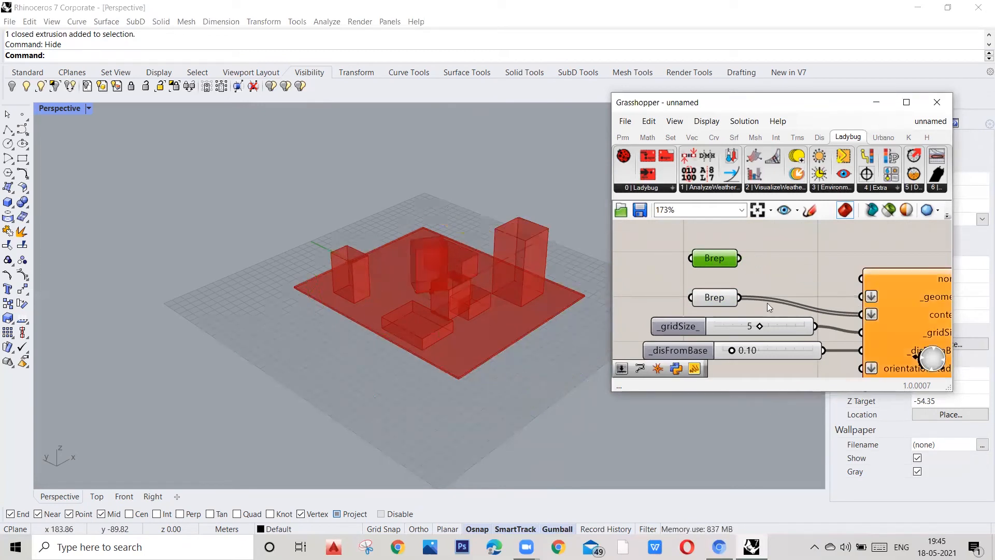
pyautogui.keyDown('ctrl'); pyautogui.moveTo(740, 298); pyautogui.dragTo(857, 315); pyautogui.keyUp('ctrl')
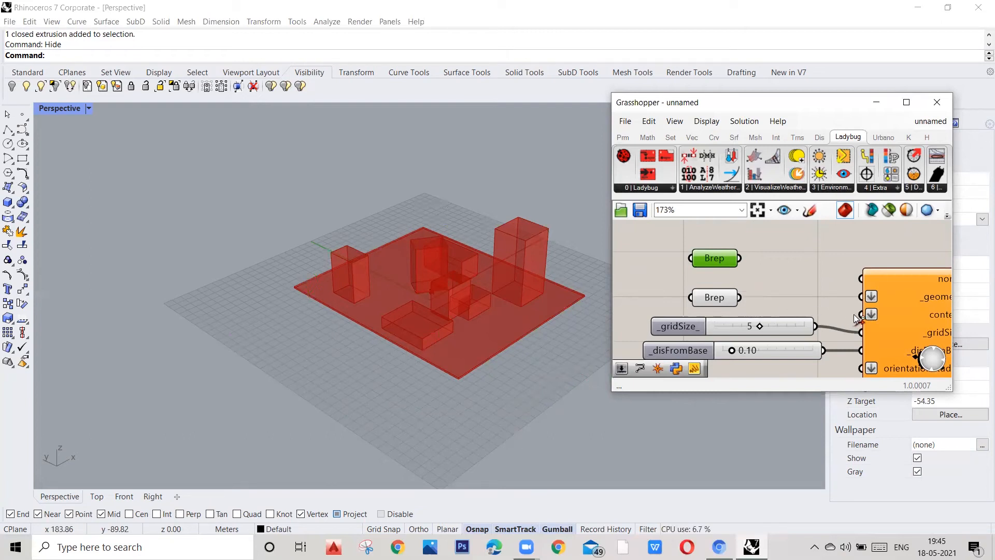
# Connect the surrounding massing Brep to the sunlight hours component's _geometry input and inspect the coloured site mesh.
pyautogui.moveTo(739, 297); pyautogui.dragTo(861, 297)
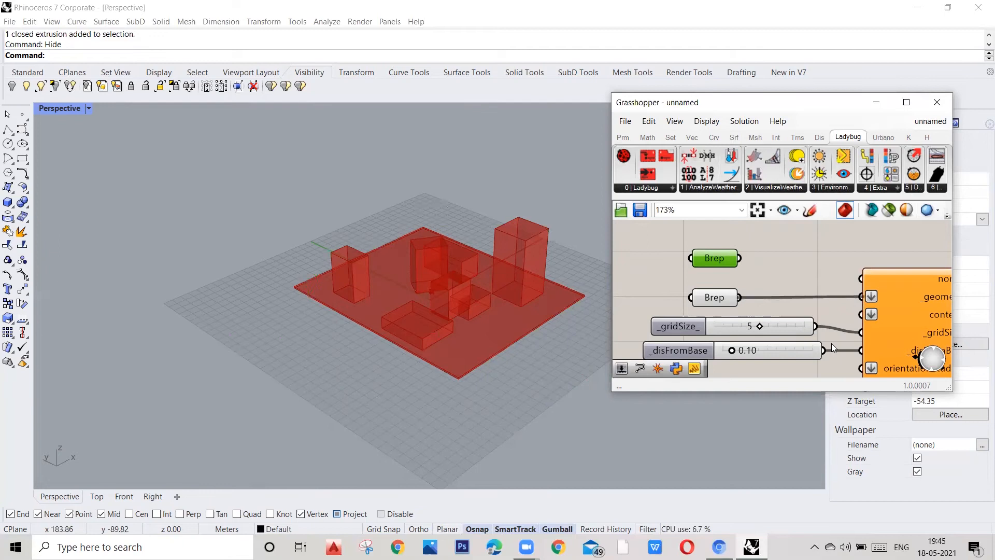
pyautogui.scroll(5, 366, 300)
pyautogui.scroll(-5, 367, 277)
pyautogui.moveTo(443, 308); pyautogui.dragTo(428, 295, button='right')
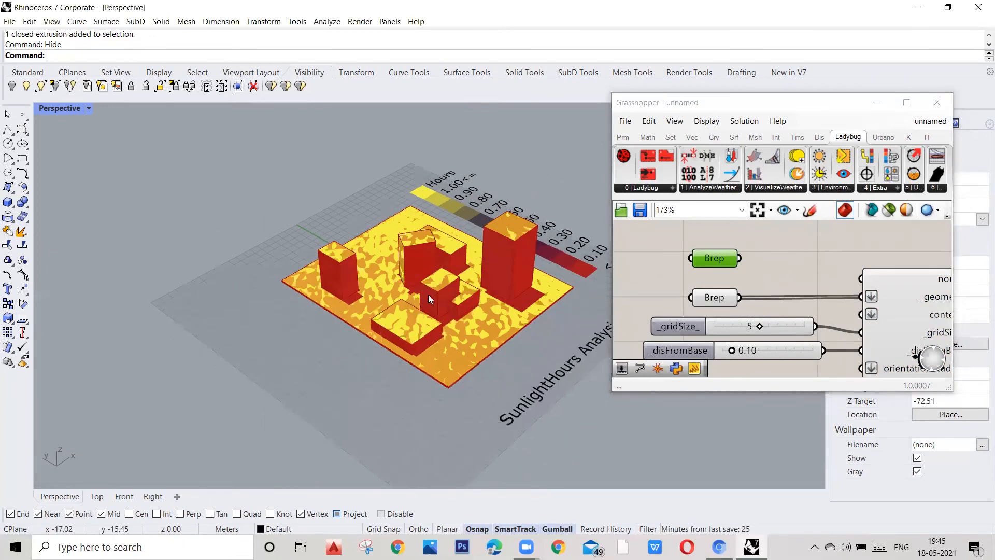
pyautogui.scroll(4, 428, 293)
pyautogui.scroll(-3, 366, 300)
pyautogui.scroll(3, 383, 295)
pyautogui.scroll(-5, 399, 288)
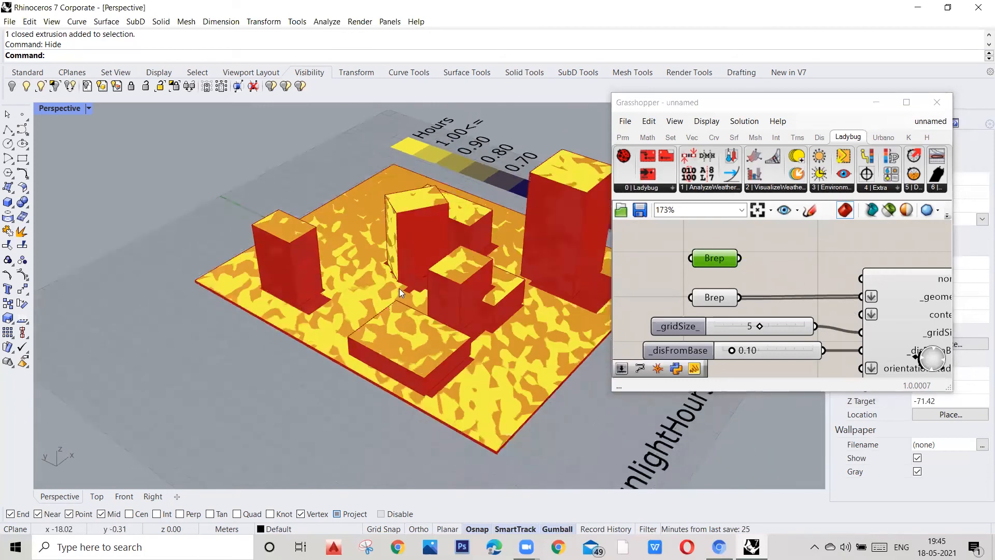
pyautogui.scroll(3, 403, 278)
pyautogui.scroll(-4, 800, 280)
# Turn off the preview of the massing Brep and view the sunlight hours mesh around the site.
pyautogui.click(757, 291)
pyautogui.rightClick(760, 292)
pyautogui.click(778, 310)
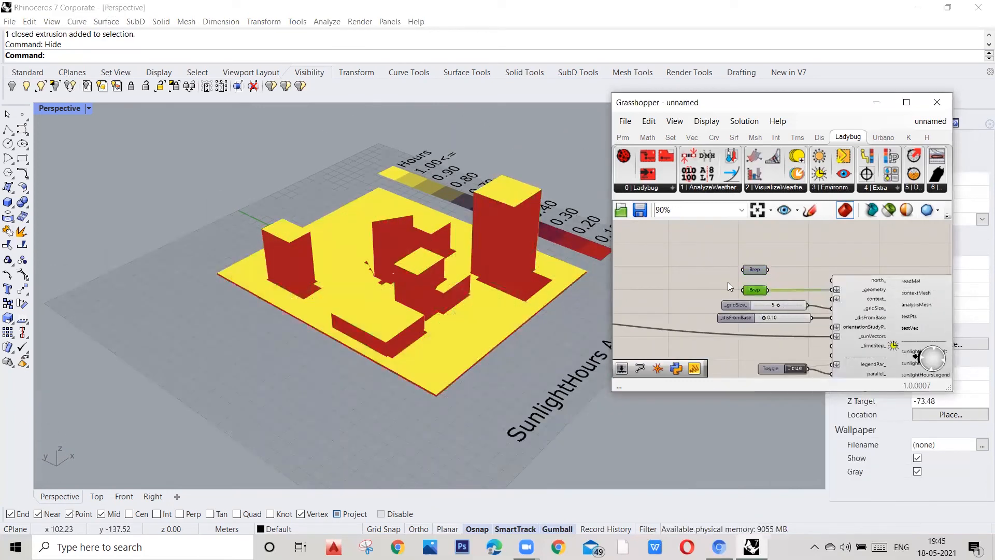
pyautogui.scroll(2, 455, 252)
pyautogui.scroll(2, 455, 251)
pyautogui.scroll(-6, 365, 266)
pyautogui.moveTo(270, 286); pyautogui.dragTo(430, 271, button='right')
pyautogui.scroll(-4, 756, 293)
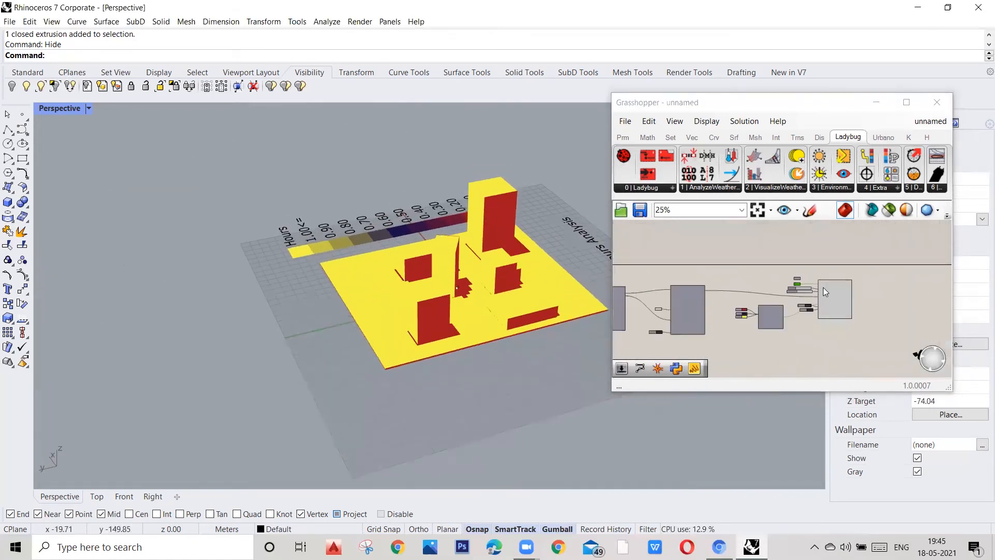
# Place a Ladybug Analysis Period component between the weather file component and the sunPath component.
pyautogui.scroll(5, 778, 300)
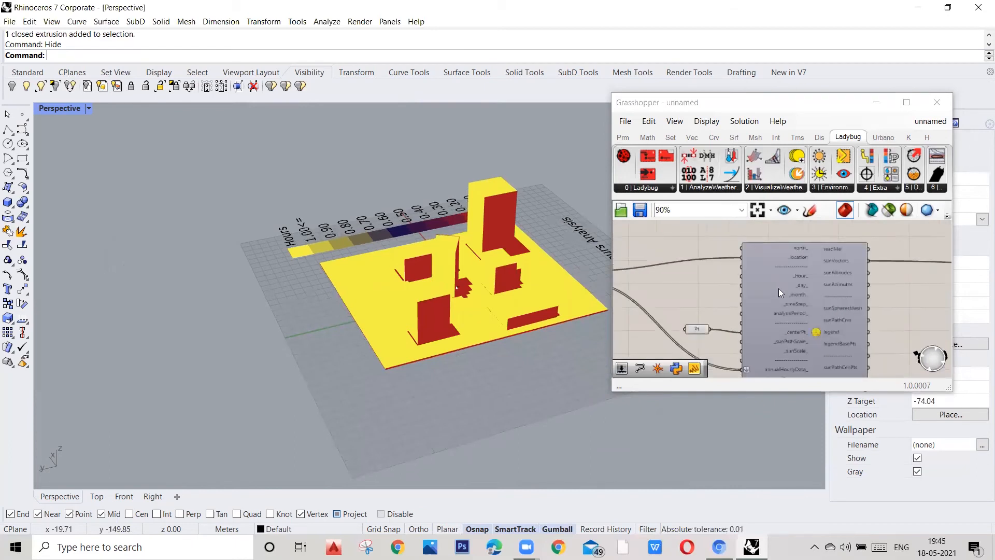
pyautogui.scroll(-1, 768, 281)
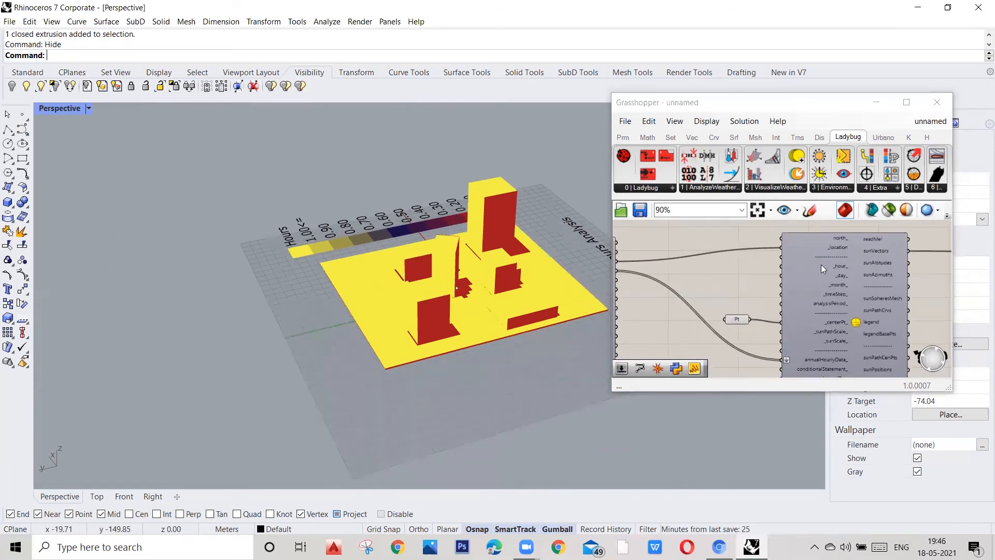
pyautogui.scroll(-1, 816, 284)
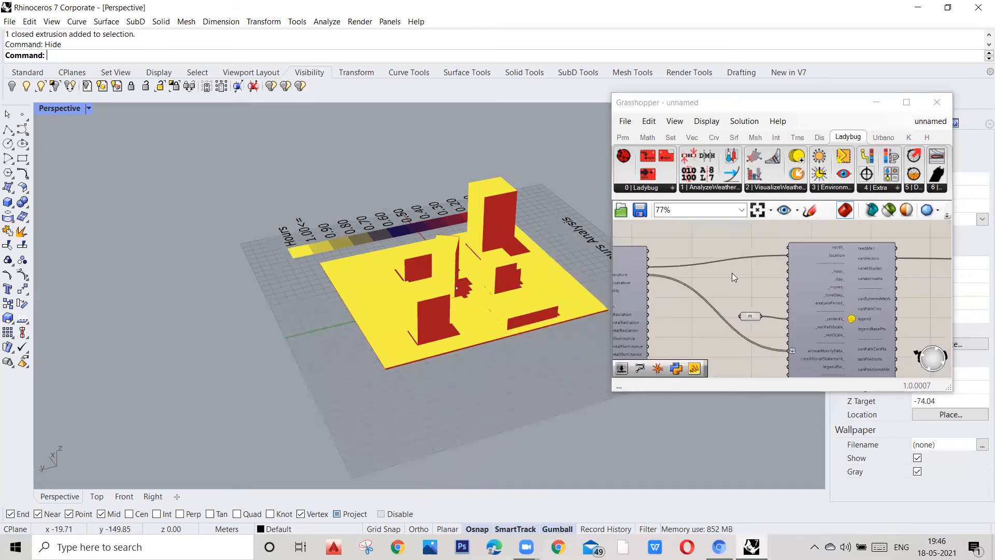
pyautogui.scroll(-2, 821, 273)
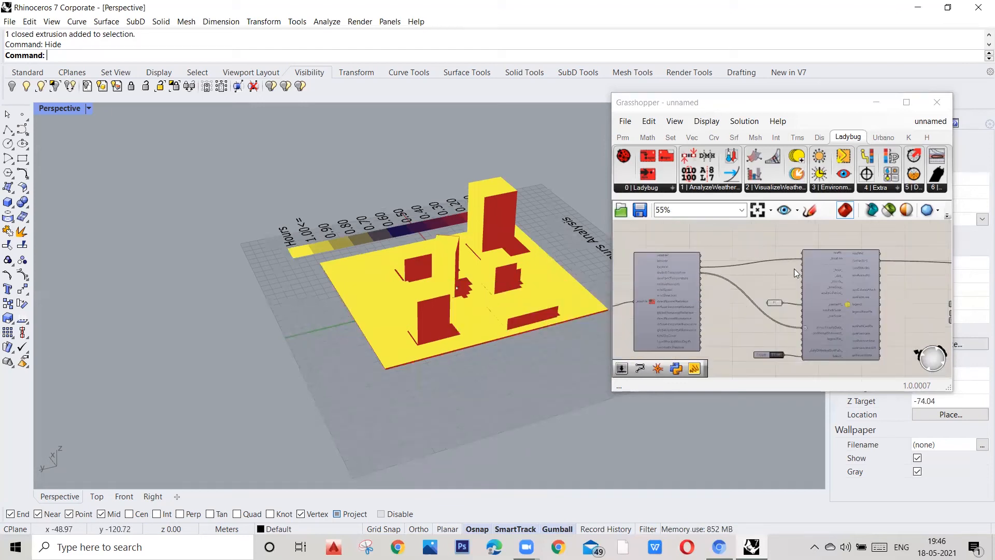
pyautogui.scroll(2, 751, 259)
pyautogui.scroll(-2, 762, 259)
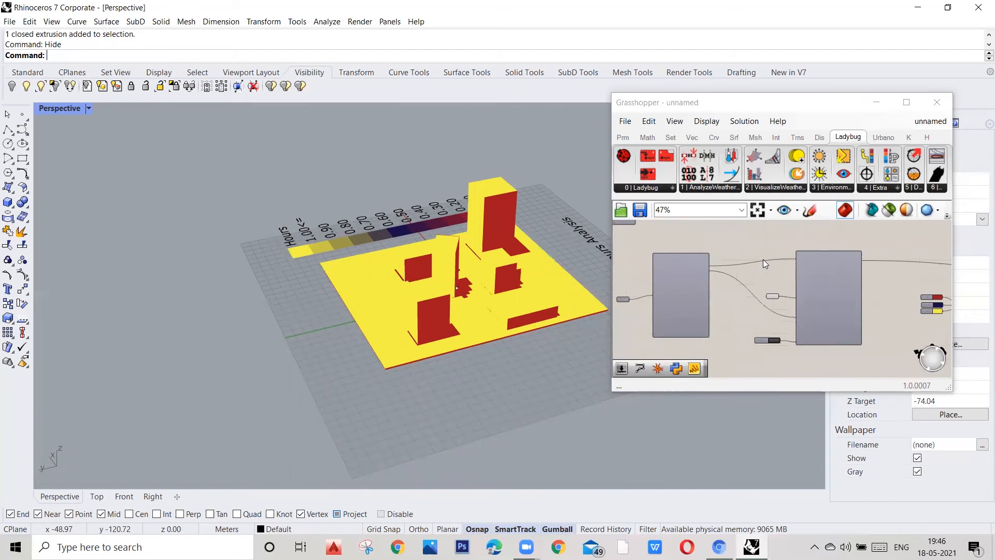
pyautogui.scroll(-1, 763, 259)
pyautogui.scroll(1, 771, 290)
pyautogui.scroll(2, 749, 239)
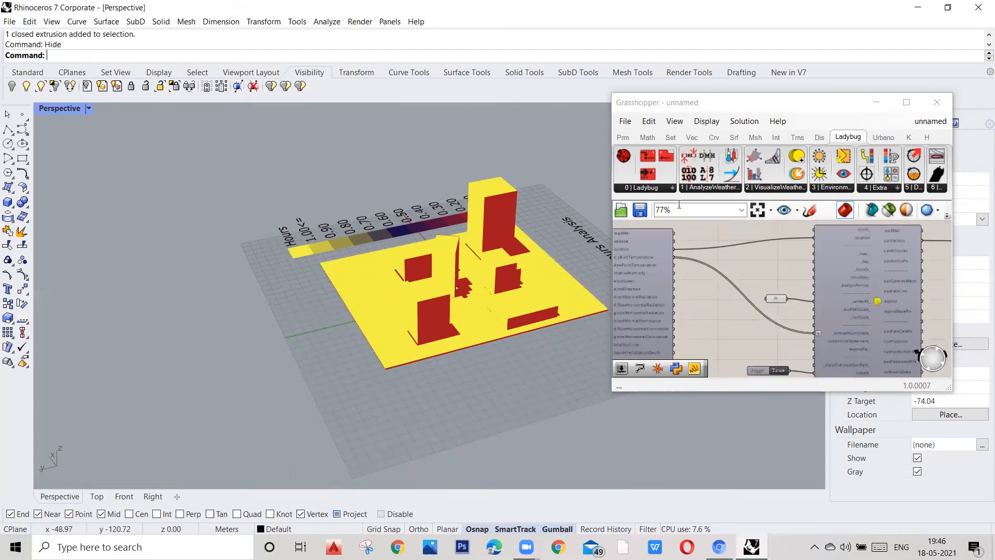
pyautogui.moveTo(712, 192); pyautogui.dragTo(733, 322)
pyautogui.scroll(2, 775, 242)
pyautogui.scroll(-2, 754, 268)
pyautogui.scroll(1, 726, 259)
pyautogui.scroll(-5, 713, 261)
pyautogui.moveTo(746, 270); pyautogui.dragTo(765, 266)
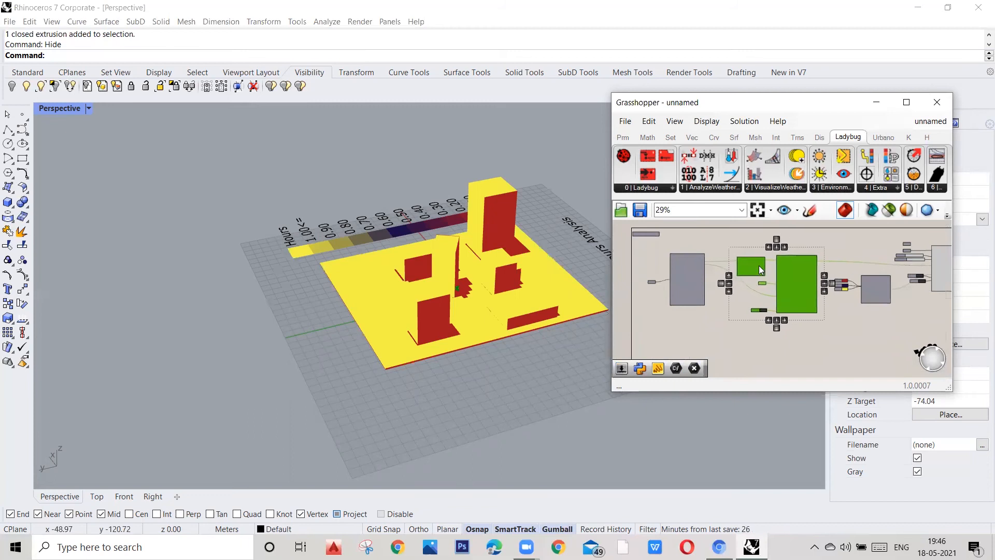
pyautogui.scroll(2, 737, 298)
pyautogui.click(703, 245)
pyautogui.scroll(5, 711, 260)
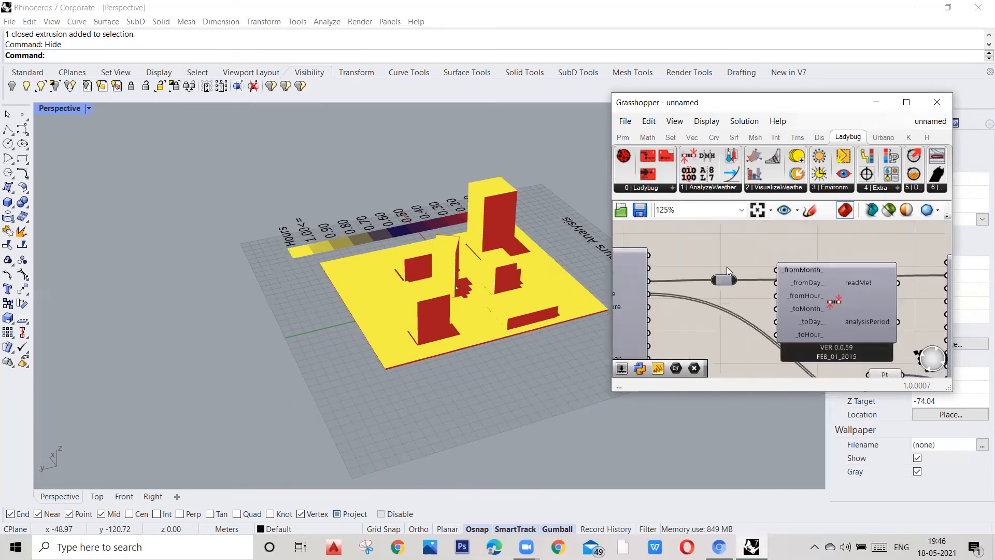
pyautogui.doubleClick(727, 268)
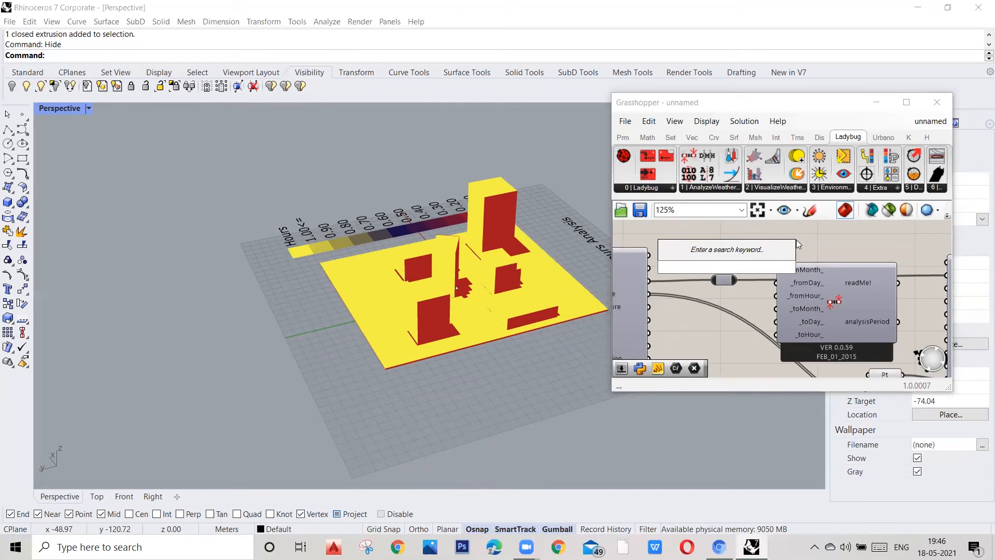
pyautogui.press('Escape')
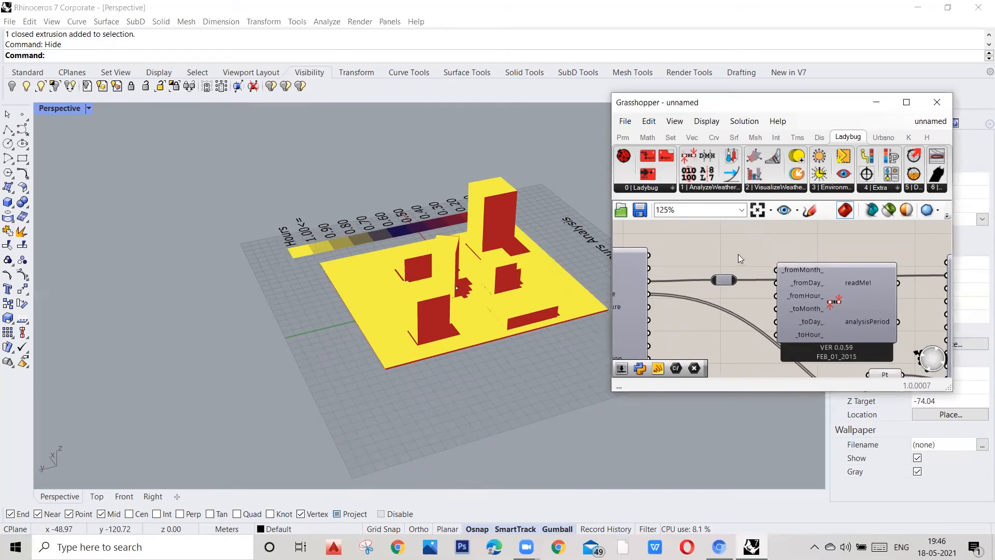
pyautogui.hotkey('ctrl', 'z')
pyautogui.hotkey('ctrl', 'z')
# Move the Analysis Period component closer to sunPath, and shift it with sunPath and its inputs away from the weather file component.
pyautogui.moveTo(751, 266)
pyautogui.mouseDown()
pyautogui.moveTo(802, 264)
pyautogui.moveTo(765, 253)
pyautogui.mouseUp()
pyautogui.scroll(-6, 765, 253)
pyautogui.moveTo(832, 253); pyautogui.dragTo(736, 353)
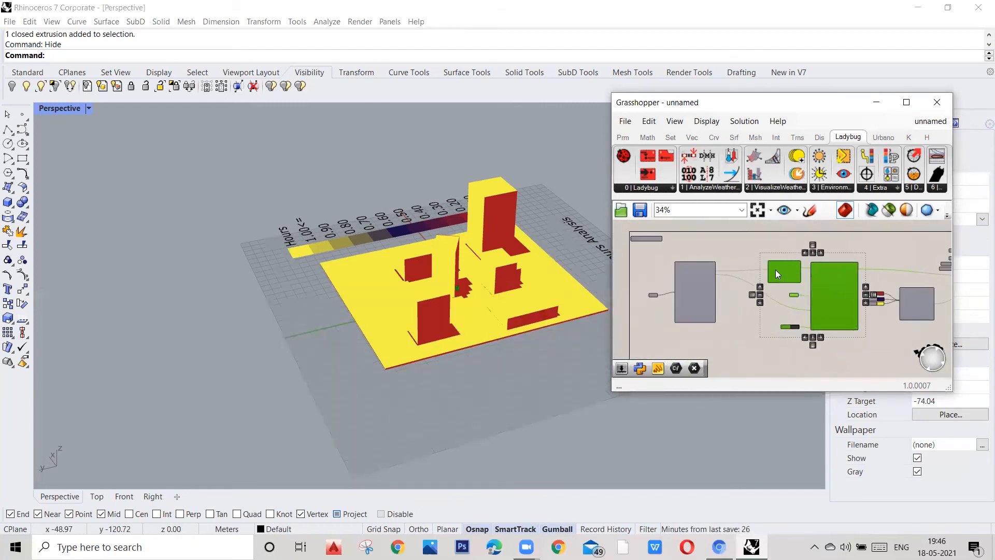
# Add a number slider with value 9 and connect it to the Analysis Period component's _fromMonth_ input.
pyautogui.scroll(4, 776, 269)
pyautogui.scroll(2, 742, 269)
pyautogui.doubleClick(742, 269)
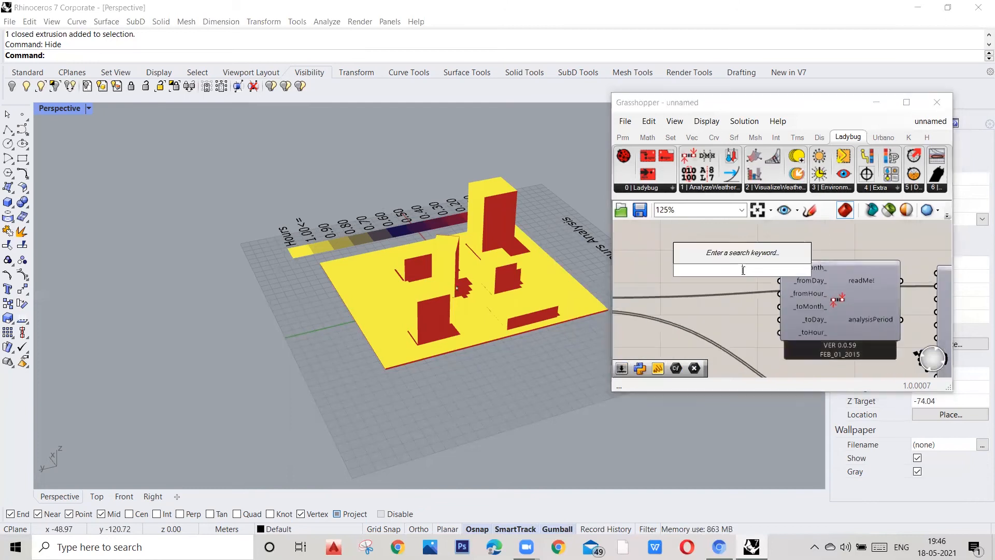
pyautogui.write('9')
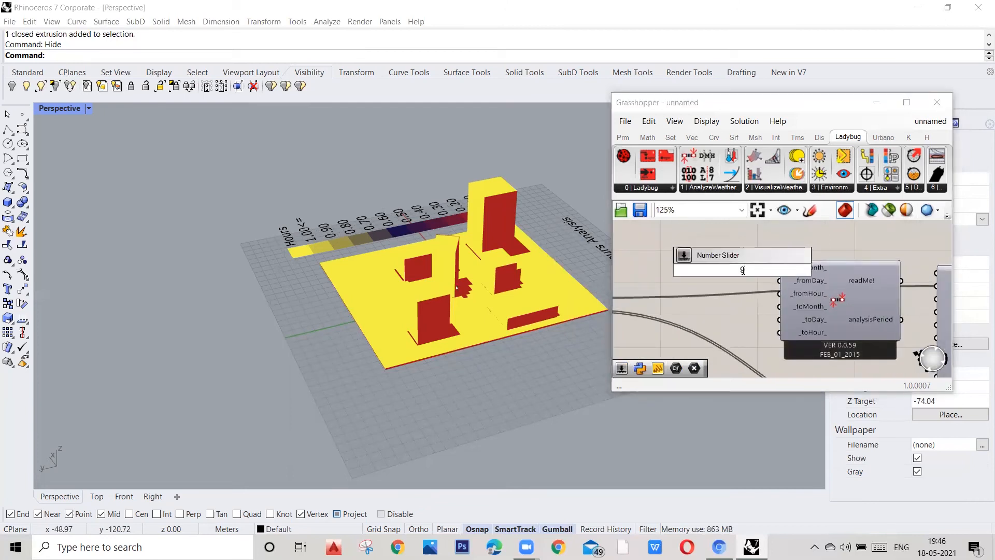
pyautogui.press('Return')
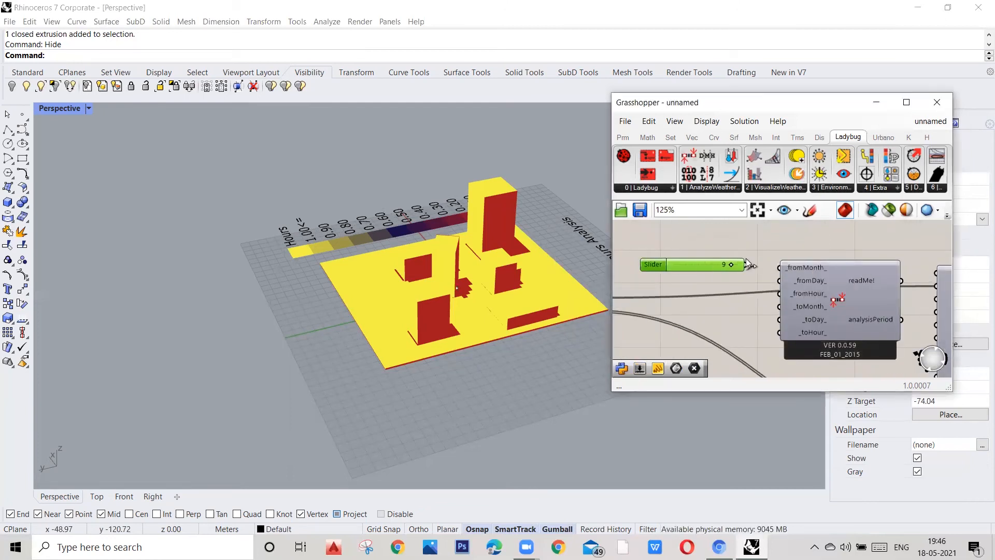
# Add a number slider with value 12 below the first one and connect it to the _toMonth_ input.
pyautogui.doubleClick(730, 315)
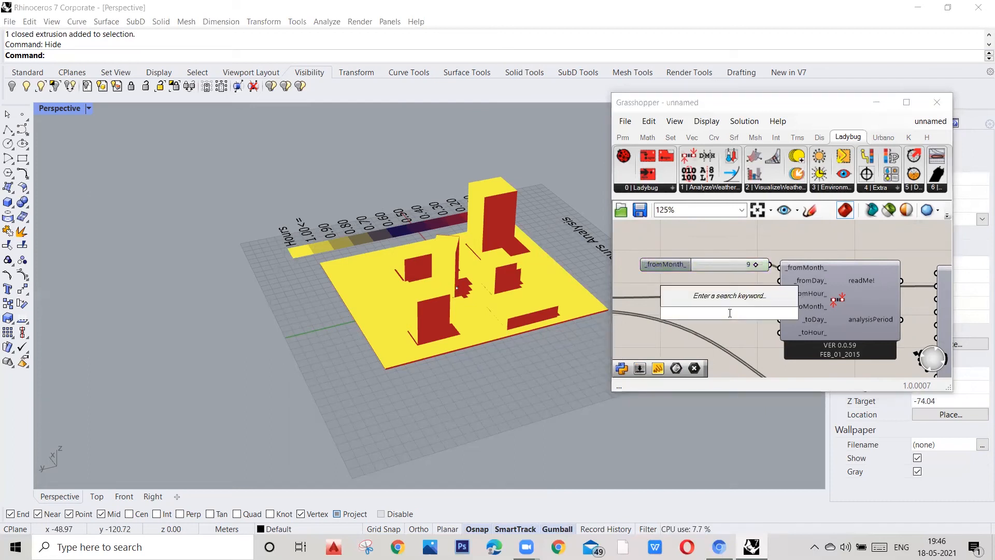
pyautogui.write('12')
pyautogui.click(713, 314)
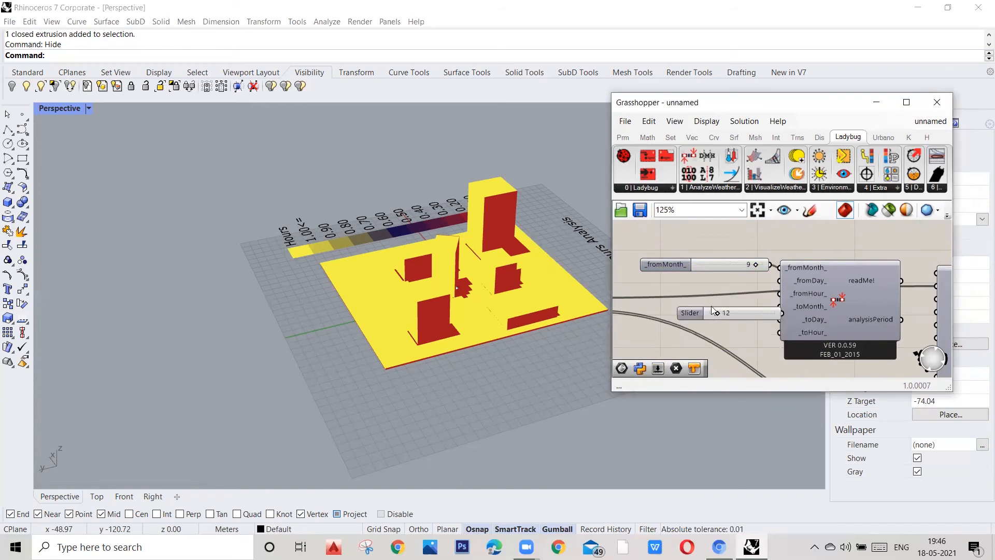
pyautogui.moveTo(689, 313); pyautogui.dragTo(653, 286)
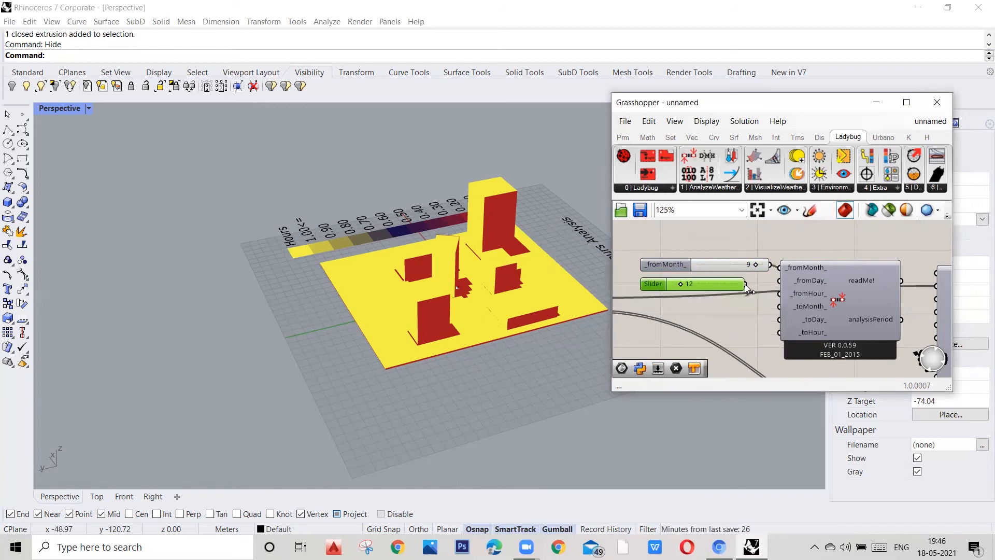
pyautogui.moveTo(782, 309); pyautogui.dragTo(781, 309)
# Connect the analysisPeriod output to the sunPath component's analysisPeriod_ input.
pyautogui.scroll(-4, 736, 293)
pyautogui.scroll(3, 780, 293)
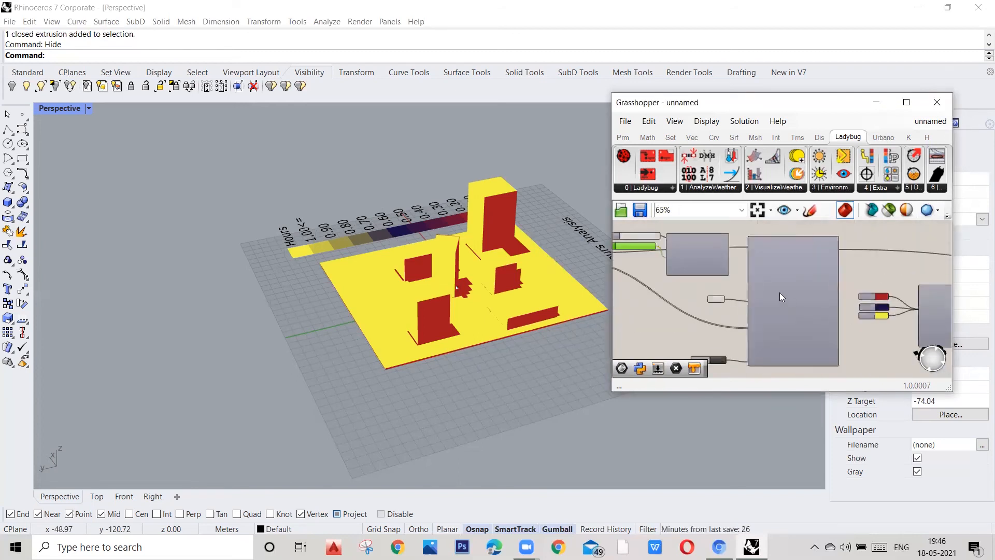
pyautogui.scroll(3, 720, 270)
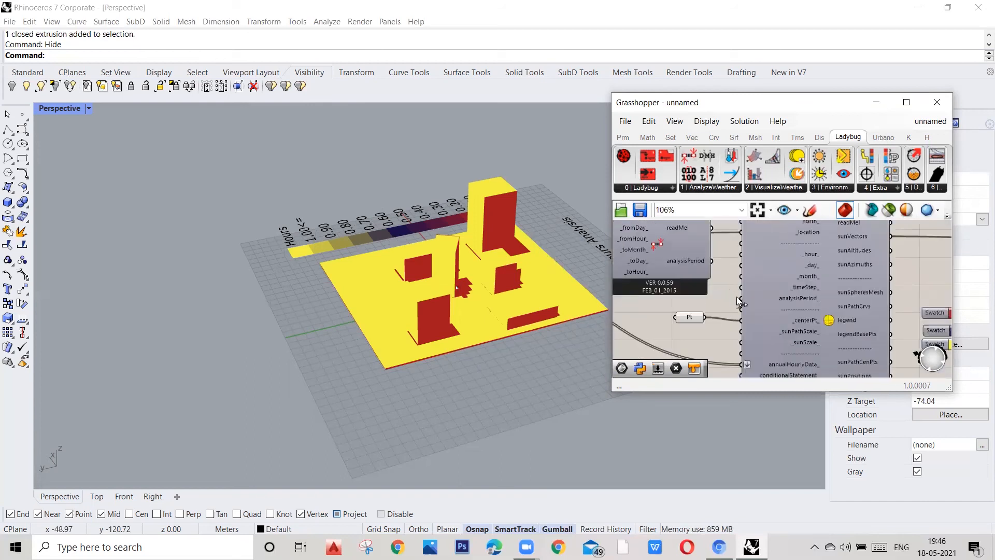
pyautogui.moveTo(702, 247); pyautogui.dragTo(743, 299)
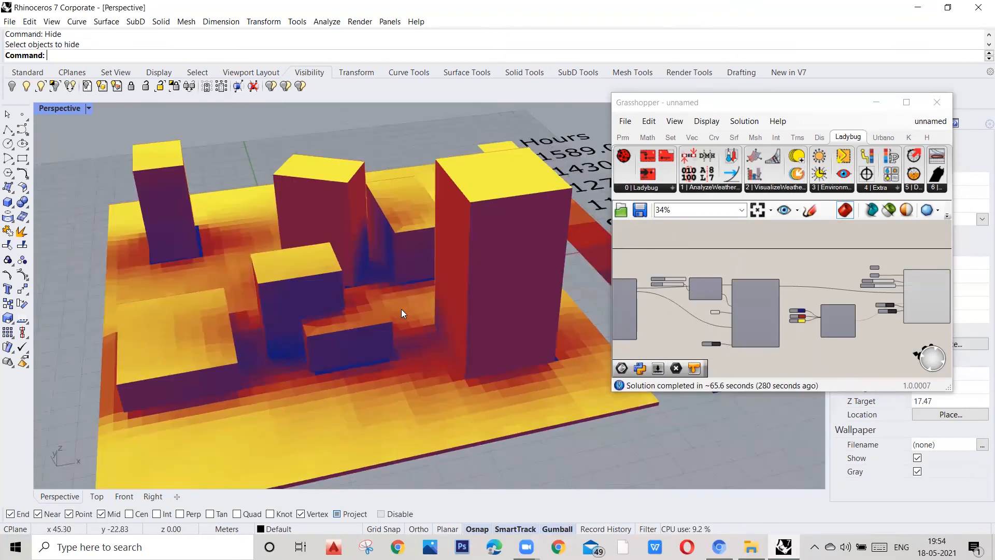
# Examine the recalculated sunlight hours colours on the buildings and the ground between them from several angles.
pyautogui.moveTo(401, 309); pyautogui.dragTo(362, 300, button='right')
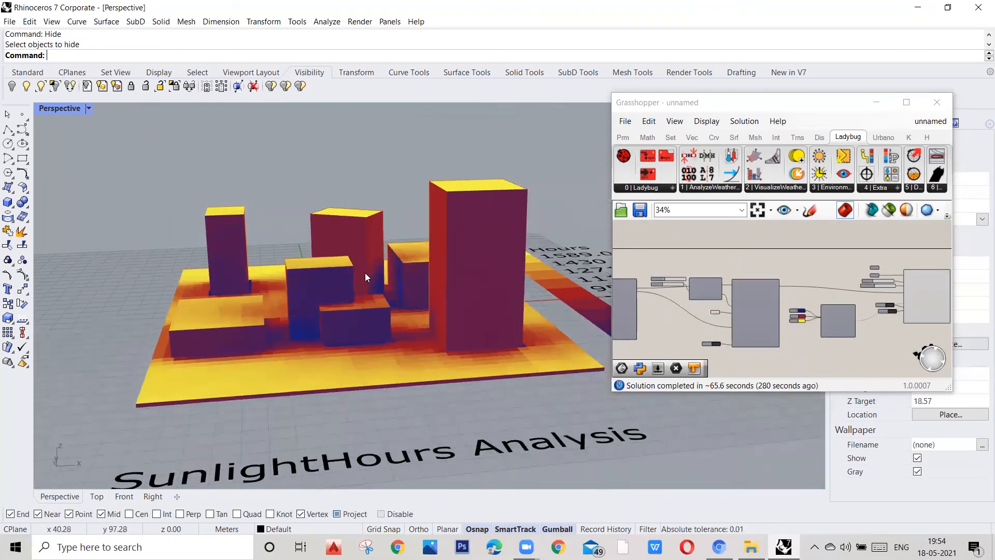
pyautogui.scroll(3, 364, 316)
pyautogui.moveTo(364, 315); pyautogui.dragTo(344, 302, button='right')
pyautogui.scroll(4, 375, 263)
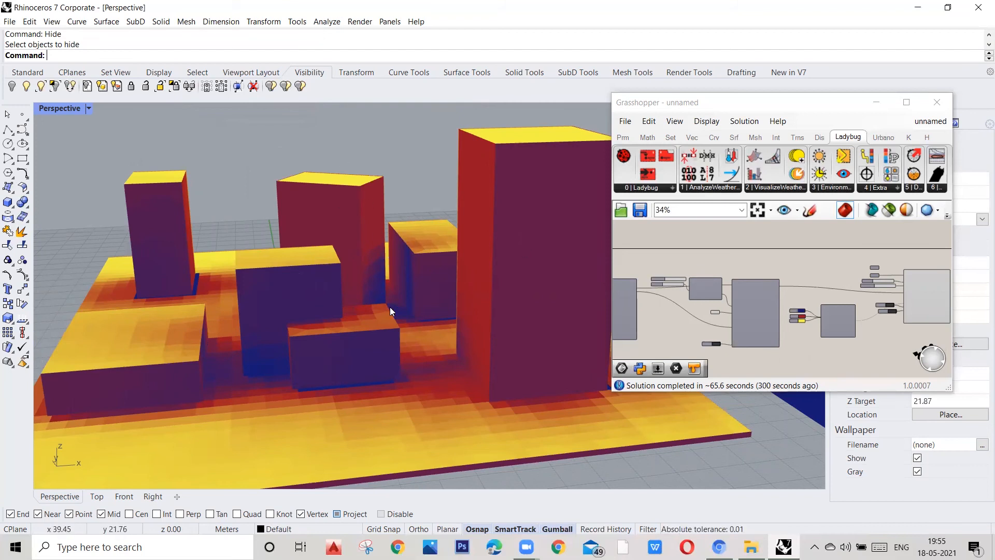
pyautogui.scroll(2, 388, 281)
pyautogui.moveTo(366, 319); pyautogui.dragTo(386, 234, button='right')
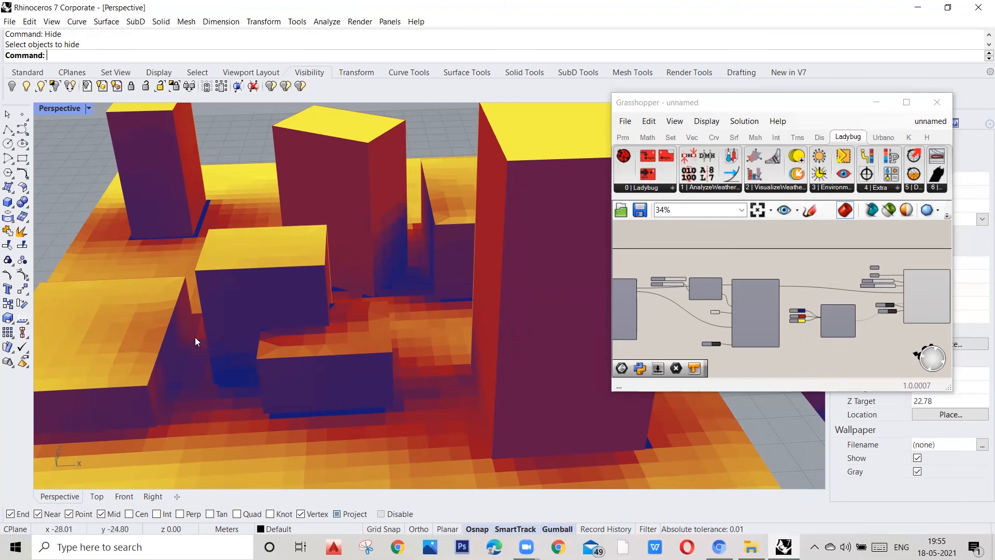
# Examine the sunlight hours colours on the building facades from opposite sides, then compare the whole site with the hours legend.
pyautogui.moveTo(407, 274); pyautogui.dragTo(441, 386, button='right')
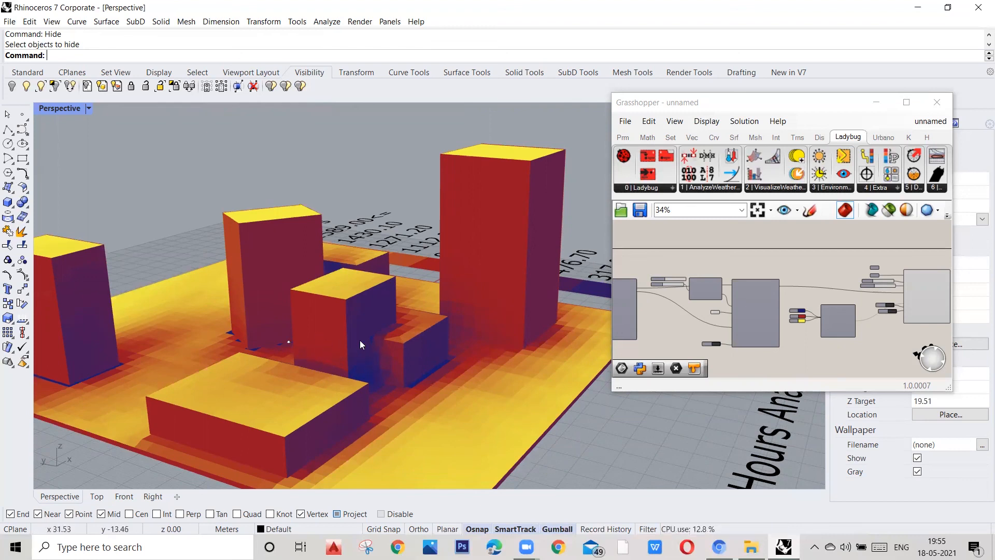
pyautogui.moveTo(331, 362); pyautogui.dragTo(481, 357, button='right')
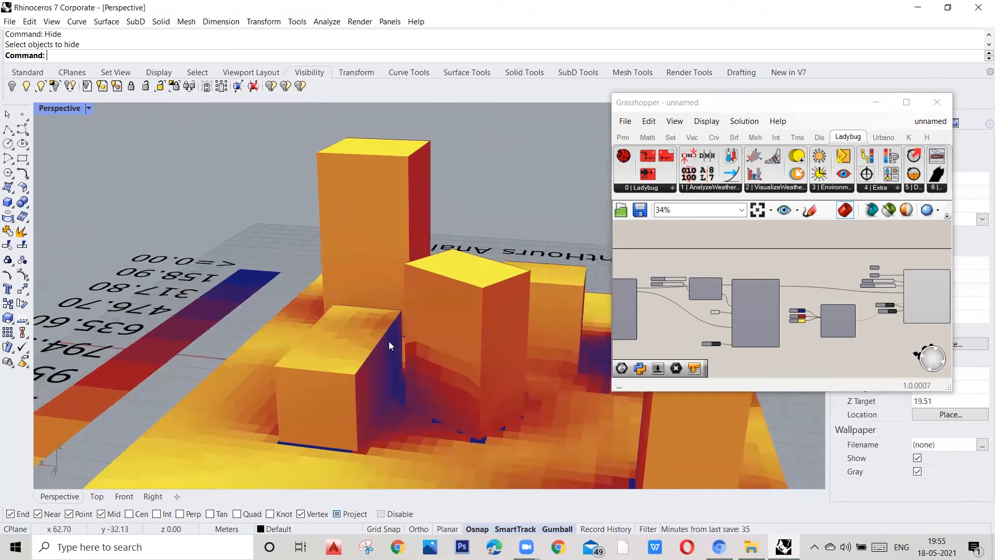
pyautogui.scroll(-5, 394, 345)
pyautogui.moveTo(421, 380); pyautogui.dragTo(488, 343, button='right')
pyautogui.scroll(3, 412, 299)
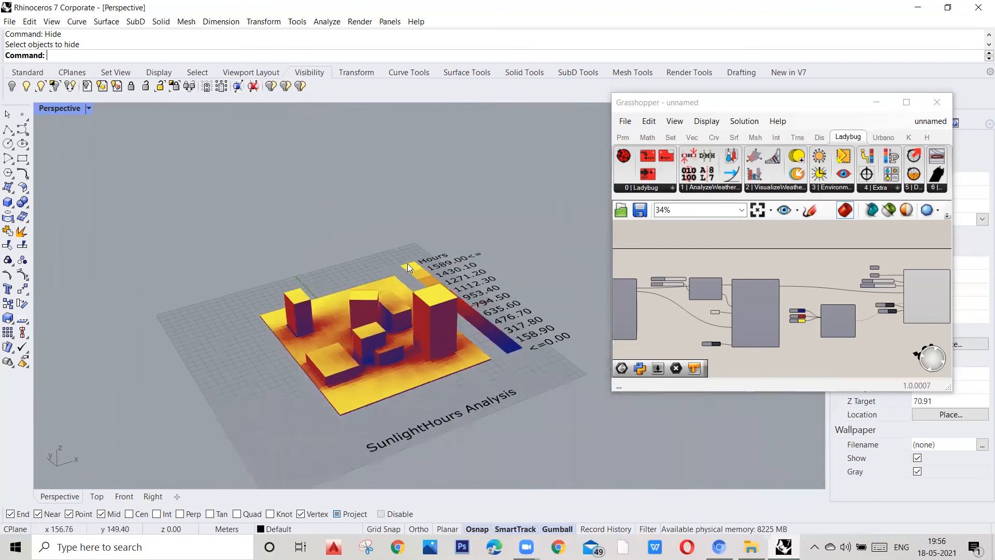
pyautogui.moveTo(384, 370)
pyautogui.mouseDown(button='right')
pyautogui.moveTo(367, 372)
pyautogui.moveTo(390, 381)
pyautogui.mouseUp(button='right')
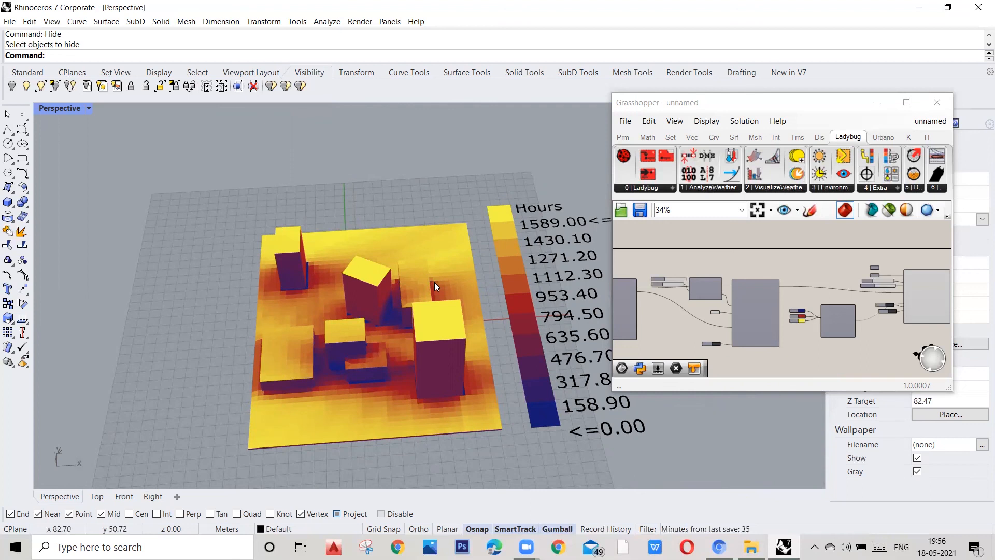
# Review the _gridSize_ and _disFromBase inputs of the sunlight hours analysis component on the Grasshopper canvas.
pyautogui.scroll(8, 896, 283)
pyautogui.scroll(-2, 684, 300)
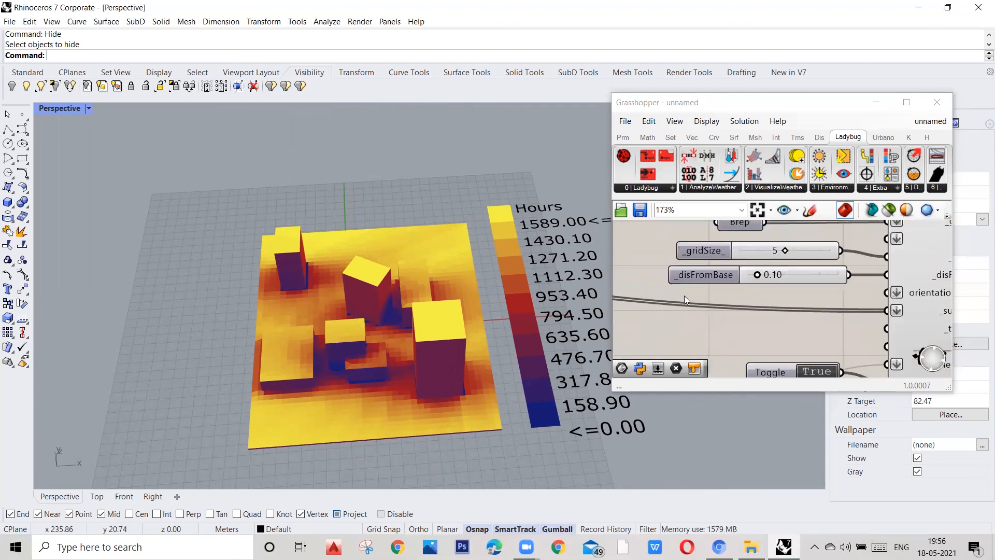
pyautogui.scroll(-2, 725, 291)
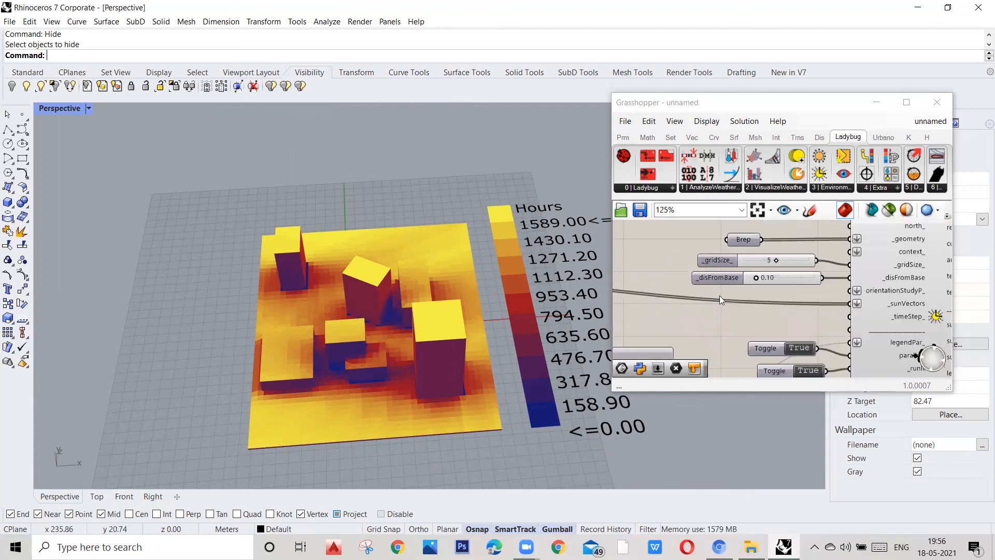
pyautogui.scroll(3, 362, 329)
pyautogui.scroll(-3, 402, 342)
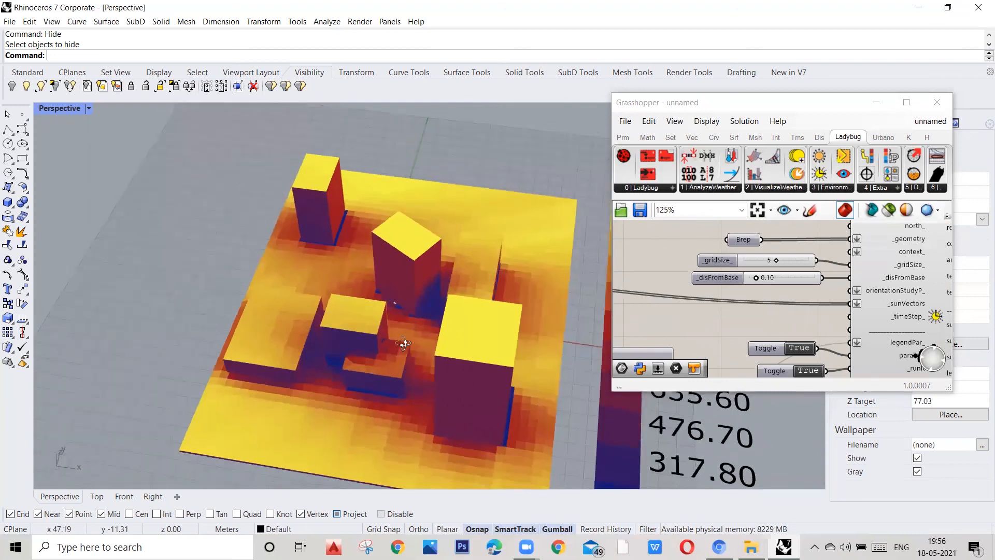
# Examine the shaded ground between the buildings and the overall site result alongside the SunlightHours Analysis legend.
pyautogui.scroll(3, 417, 339)
pyautogui.moveTo(417, 342); pyautogui.dragTo(399, 353, button='right')
pyautogui.scroll(-2, 297, 232)
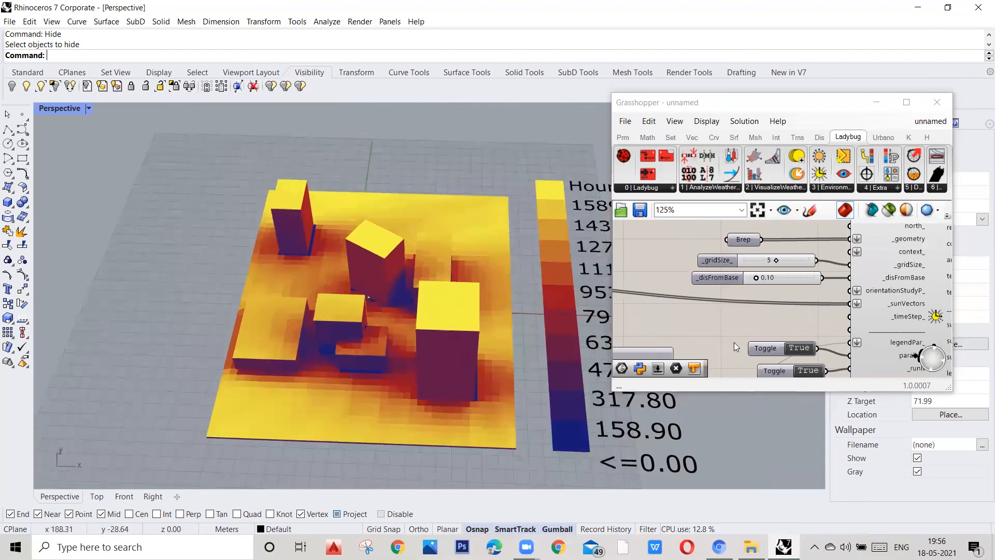
pyautogui.scroll(-4, 733, 342)
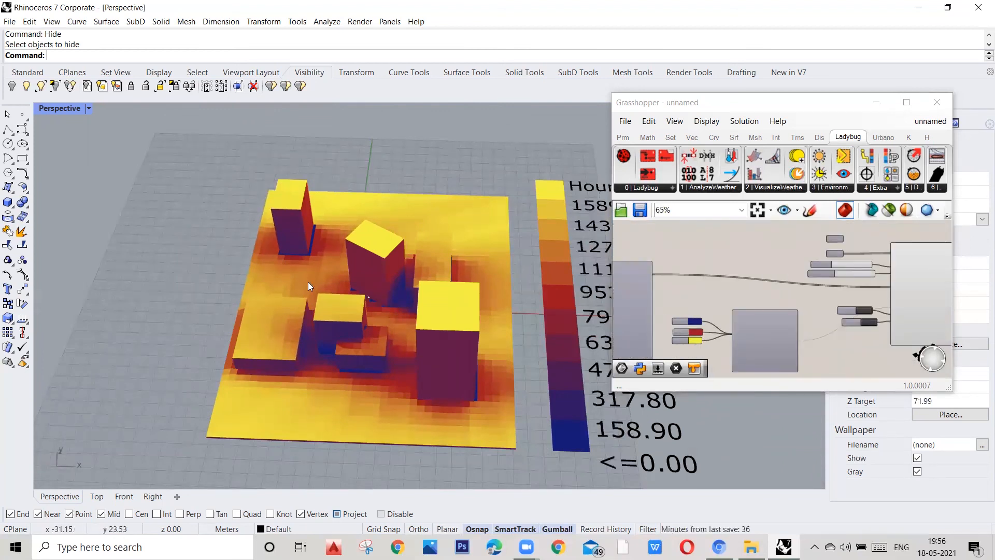
pyautogui.scroll(-2, 282, 284)
pyautogui.scroll(1, 430, 280)
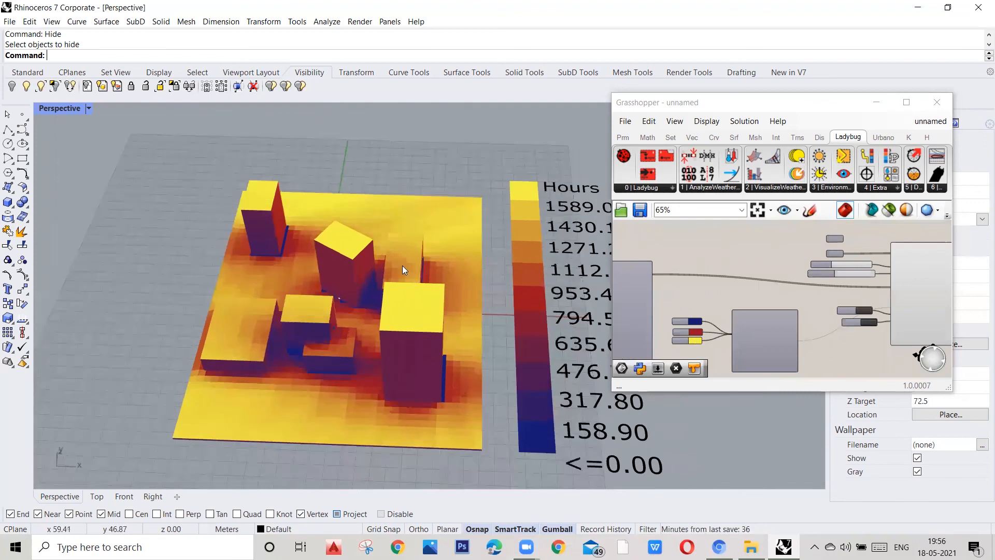
pyautogui.scroll(2, 381, 291)
pyautogui.moveTo(379, 293); pyautogui.dragTo(382, 259, button='right')
pyautogui.scroll(-2, 456, 260)
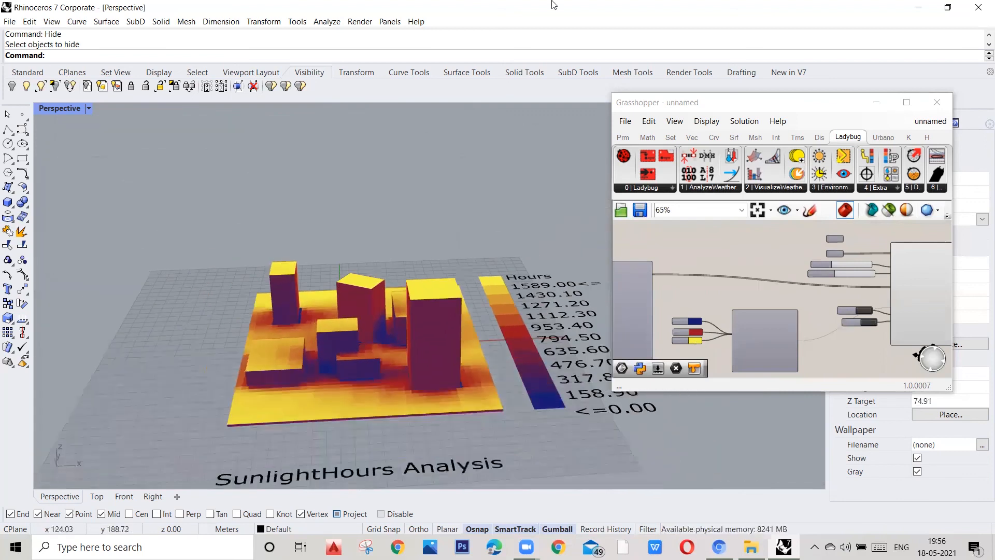